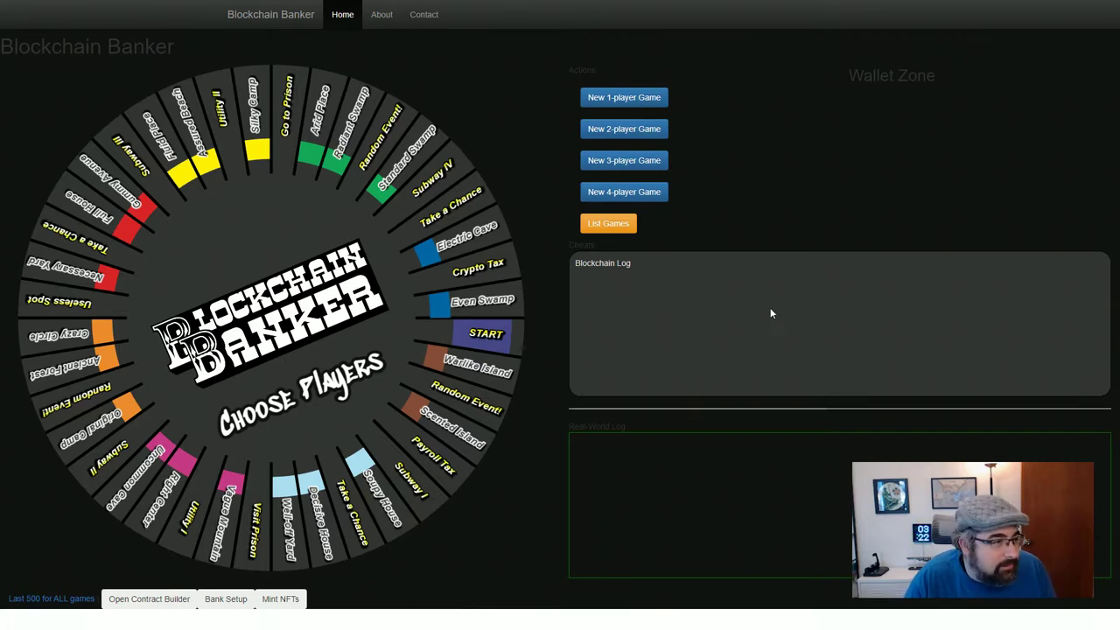
# Start a New 1-player Game so the Bank Setup dialog appears over the board
pyautogui.click(642, 98)
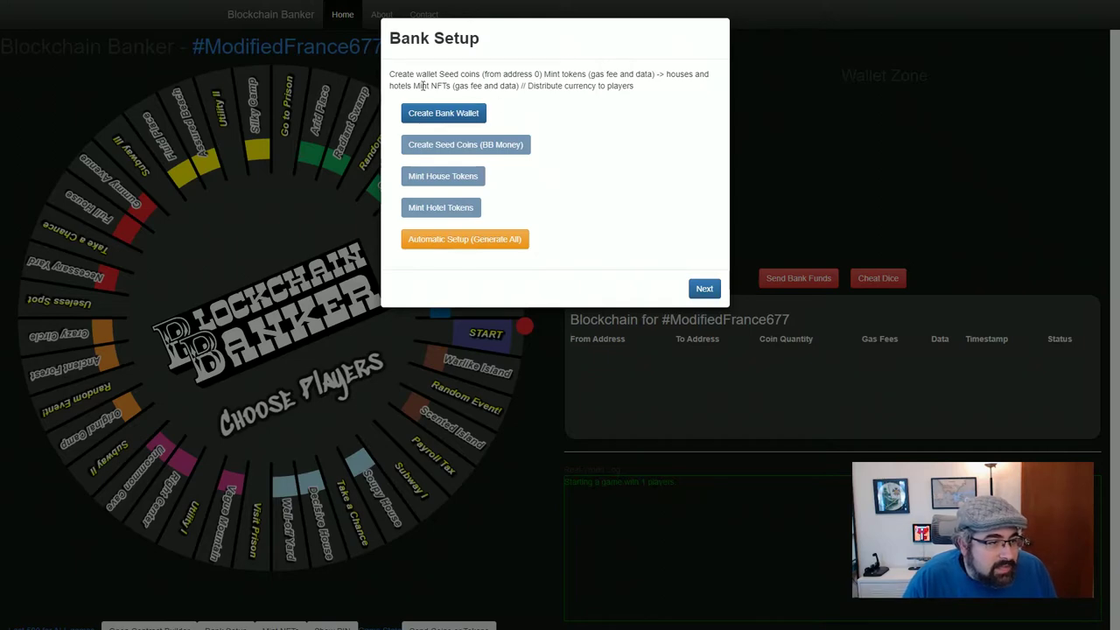
# Create the bank wallet, highlight its new address, and continue past Bank Setup
pyautogui.click(413, 116)
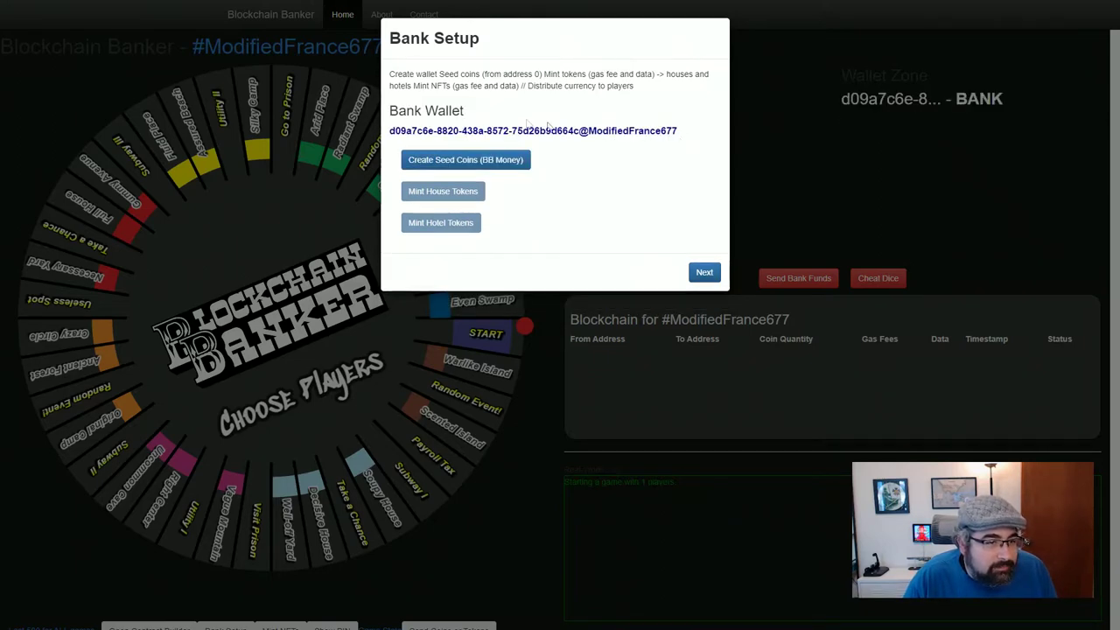
pyautogui.moveTo(392, 131); pyautogui.dragTo(690, 138)
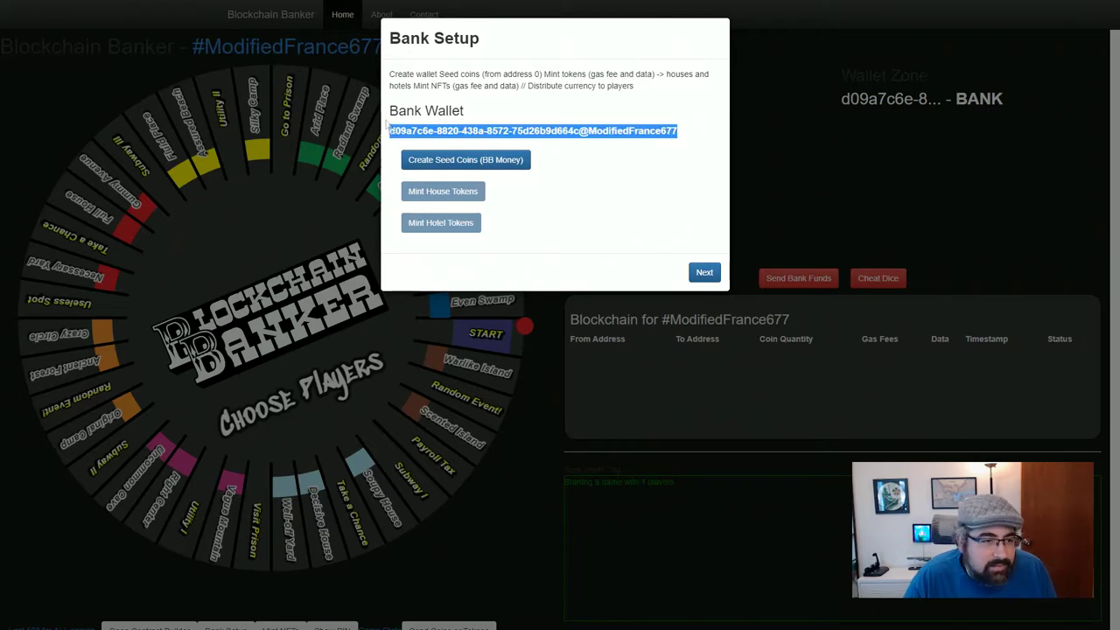
pyautogui.click(391, 130)
pyautogui.moveTo(391, 130); pyautogui.dragTo(690, 135)
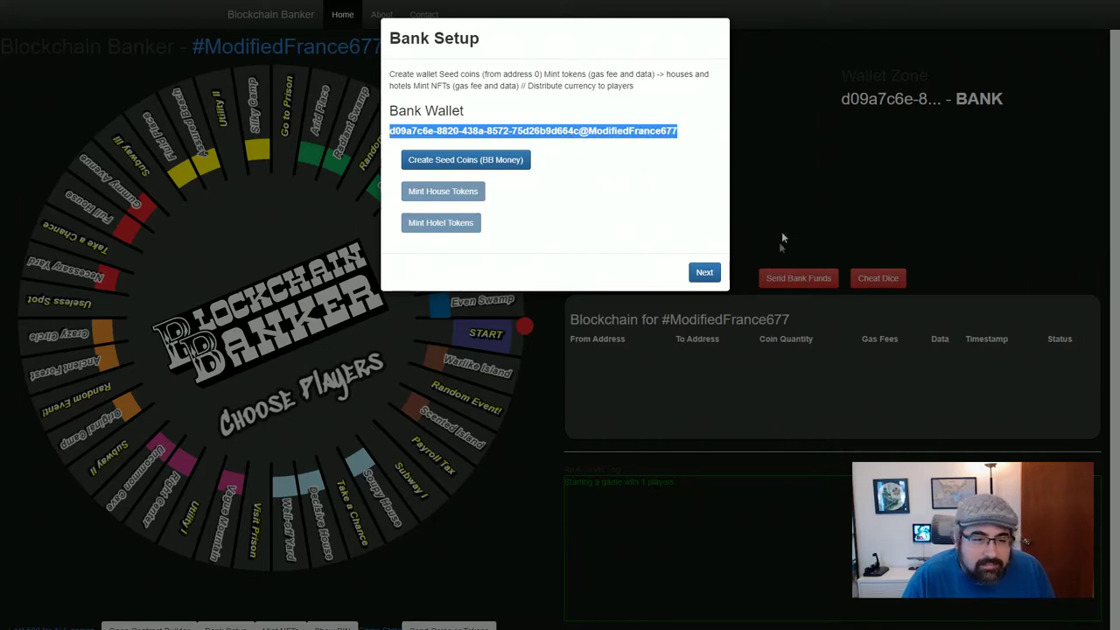
pyautogui.click(436, 130)
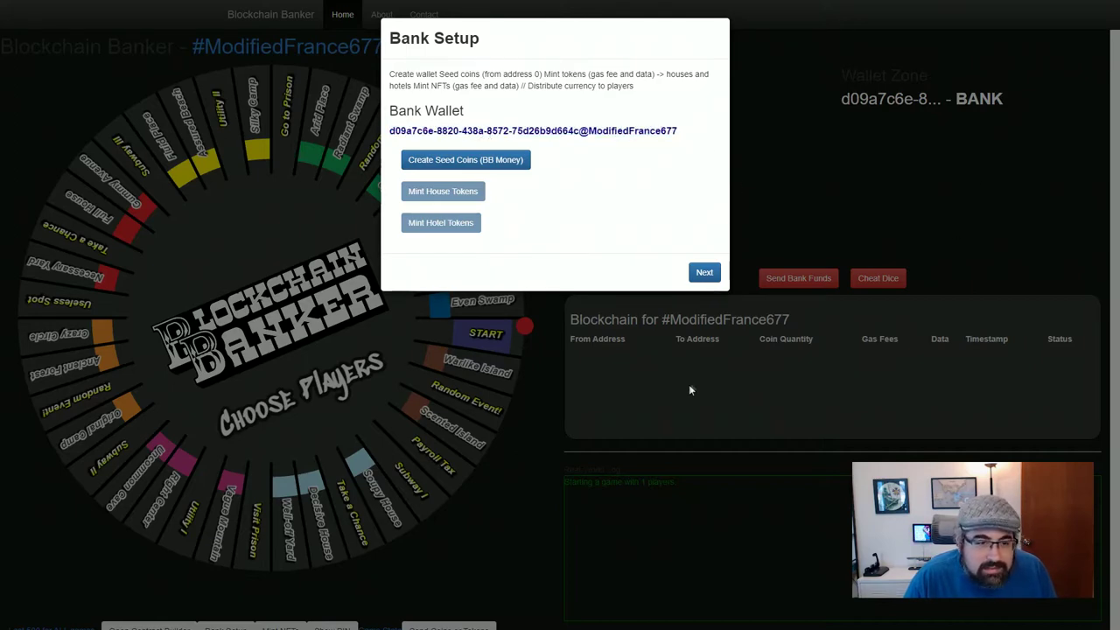
pyautogui.moveTo(388, 131); pyautogui.dragTo(681, 131)
pyautogui.click(697, 193)
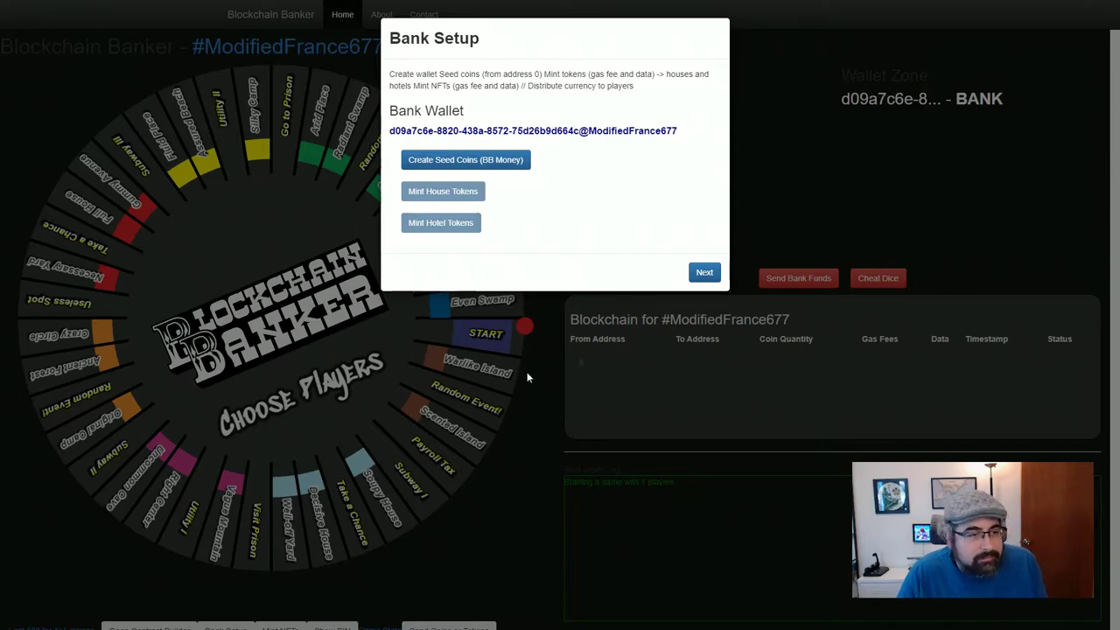
pyautogui.click(707, 272)
# Confirm Game Setup, check that the blockchain ledger is still empty, then return to Bank Setup
pyautogui.click(705, 137)
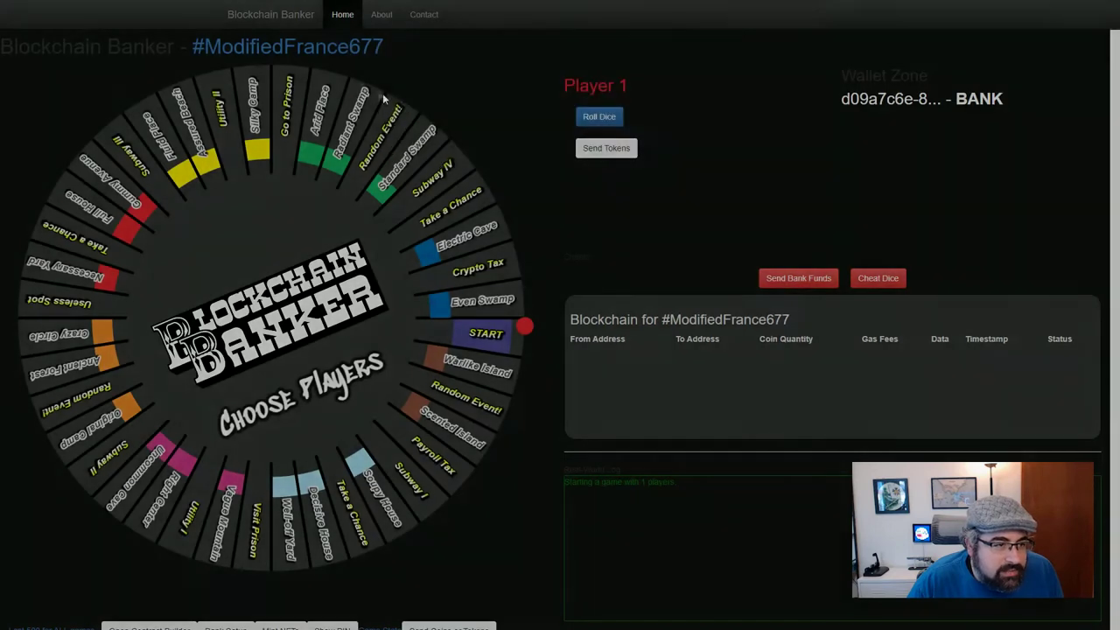
pyautogui.click(342, 54)
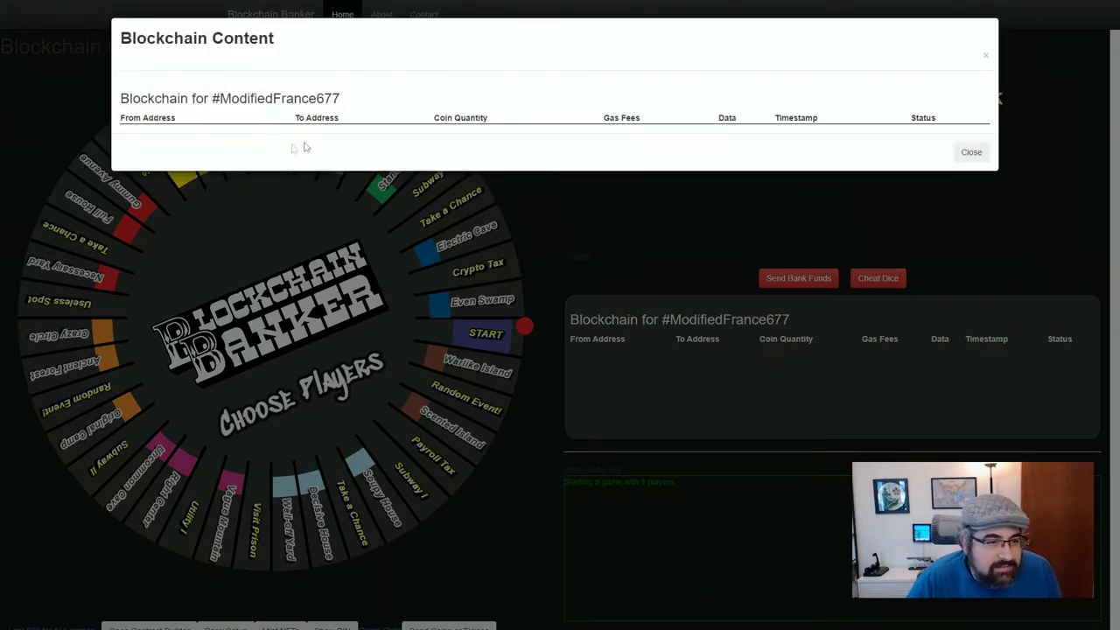
pyautogui.click(981, 154)
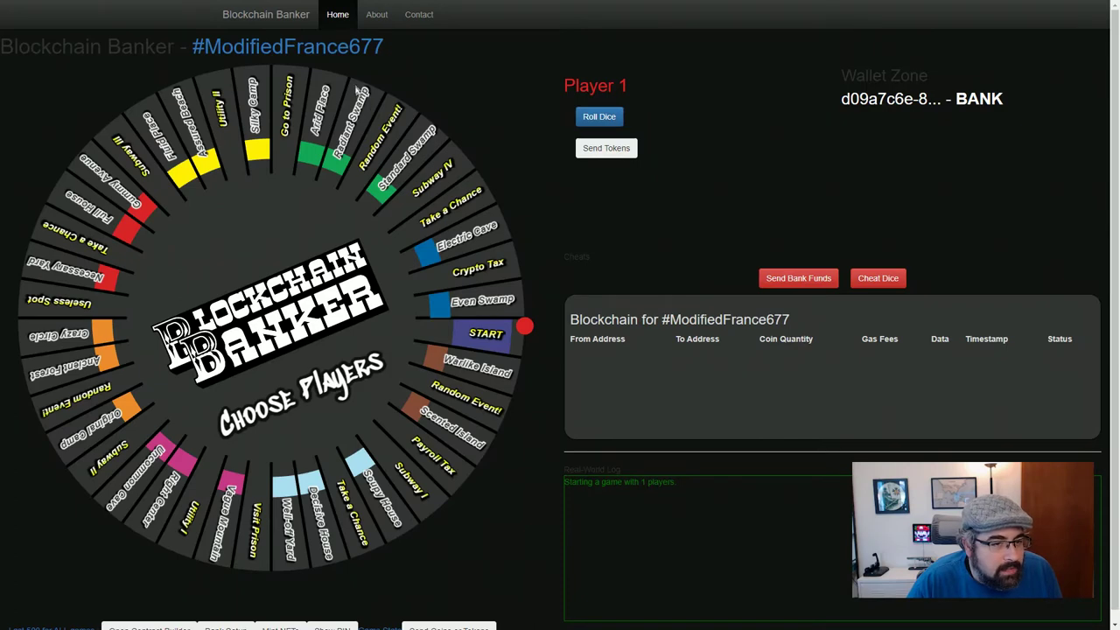
pyautogui.scroll(-1, 330, 541)
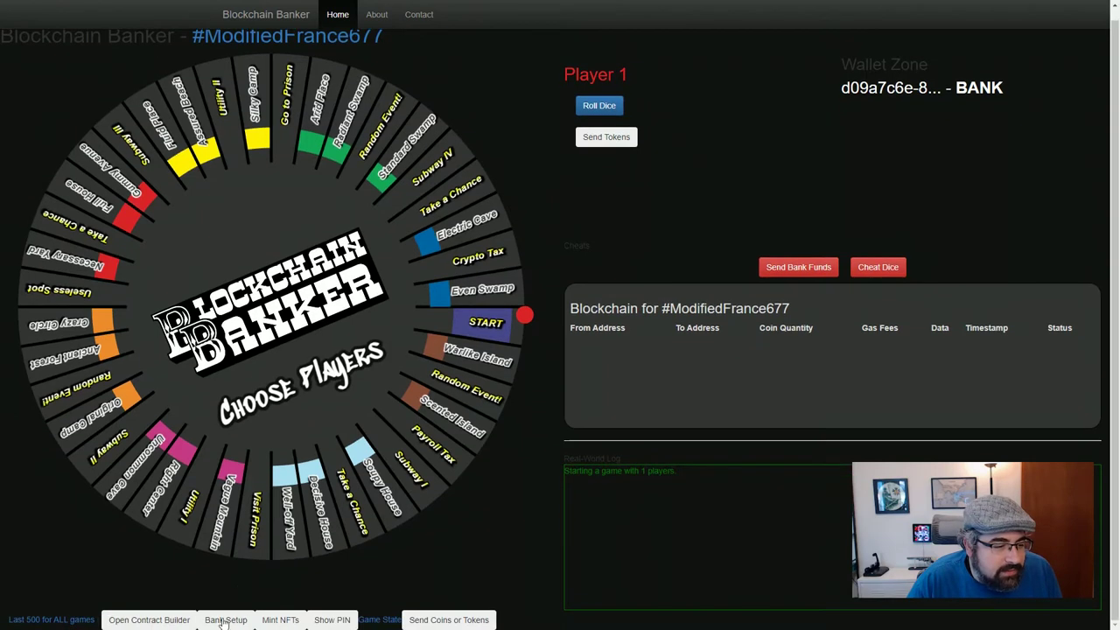
pyautogui.click(225, 620)
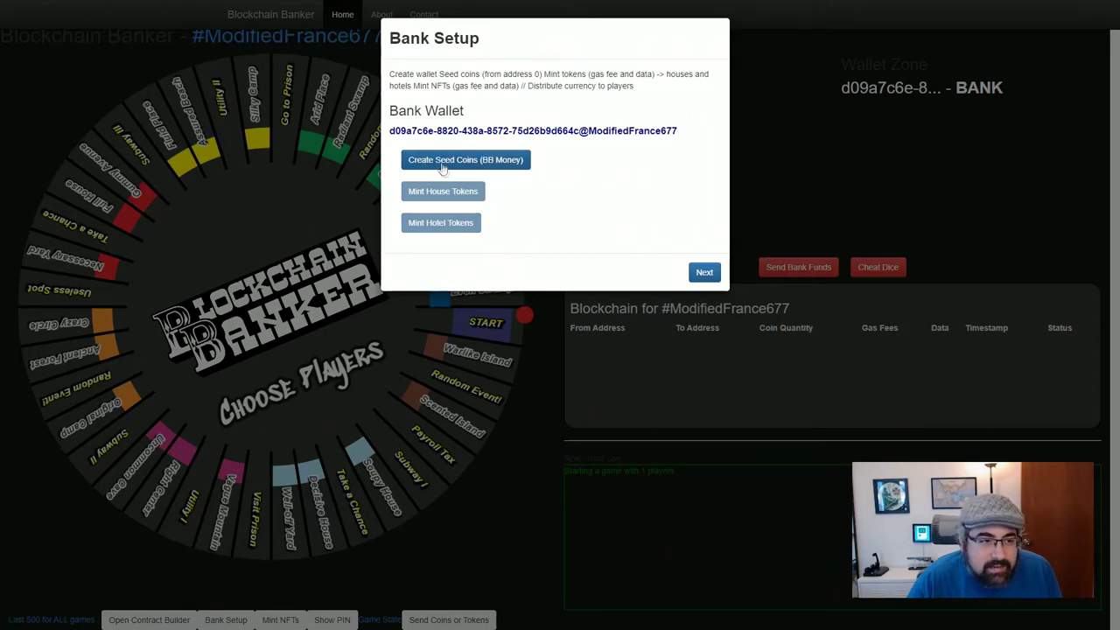
# Seed the bank with 20000 BBCOIN and verify the INITIAL LOAD ledger row and its timestamp
pyautogui.click(440, 164)
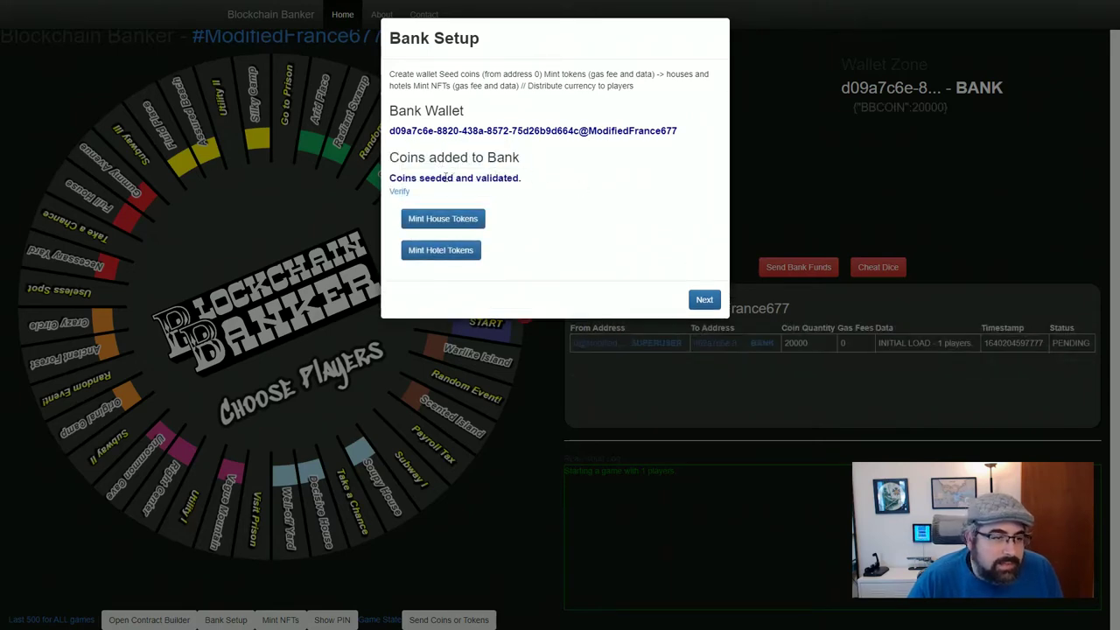
pyautogui.click(401, 191)
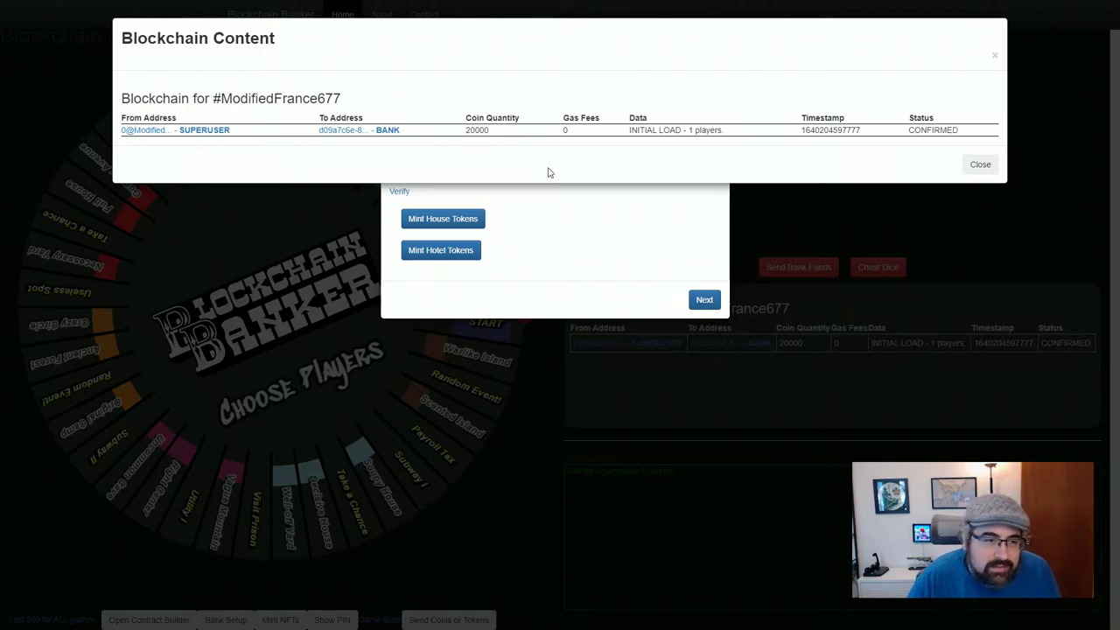
pyautogui.doubleClick(478, 130)
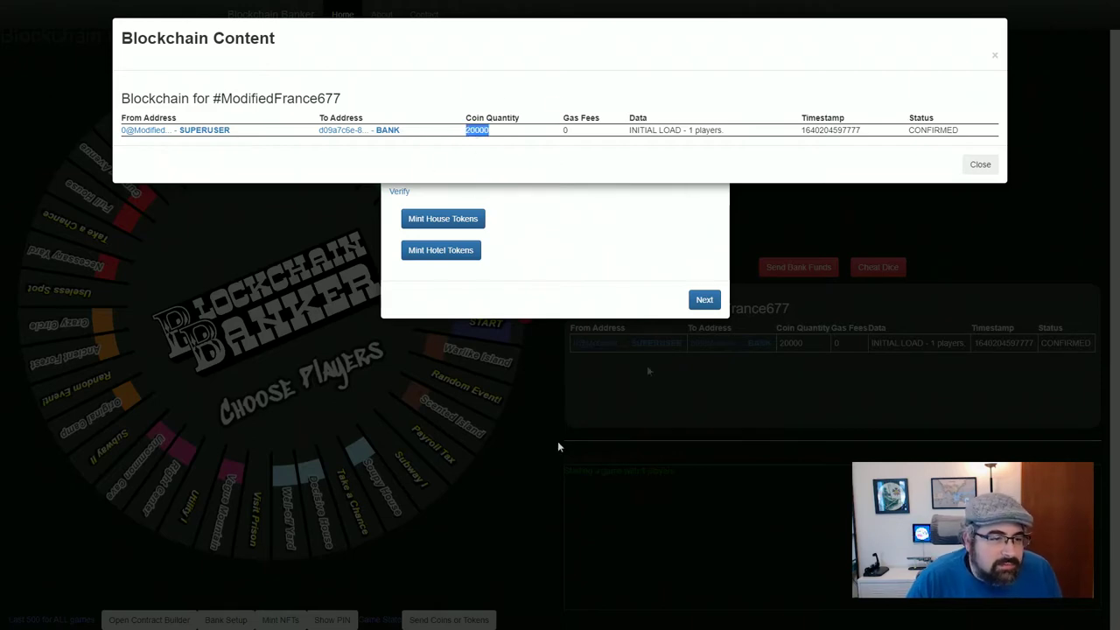
pyautogui.click(522, 156)
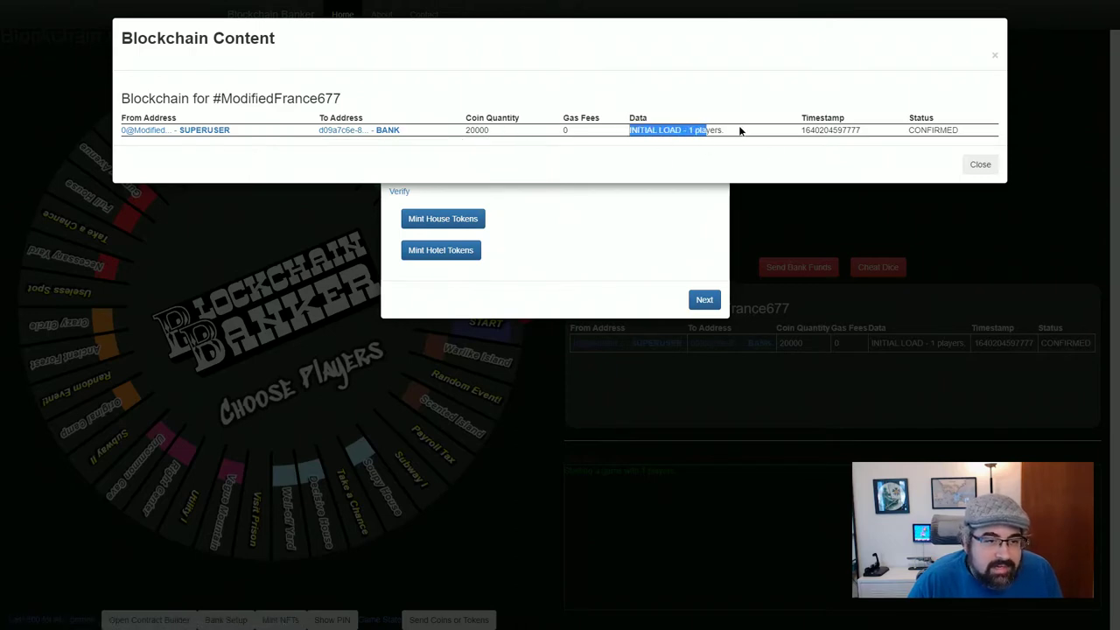
pyautogui.moveTo(739, 130); pyautogui.dragTo(727, 132)
pyautogui.click(701, 143)
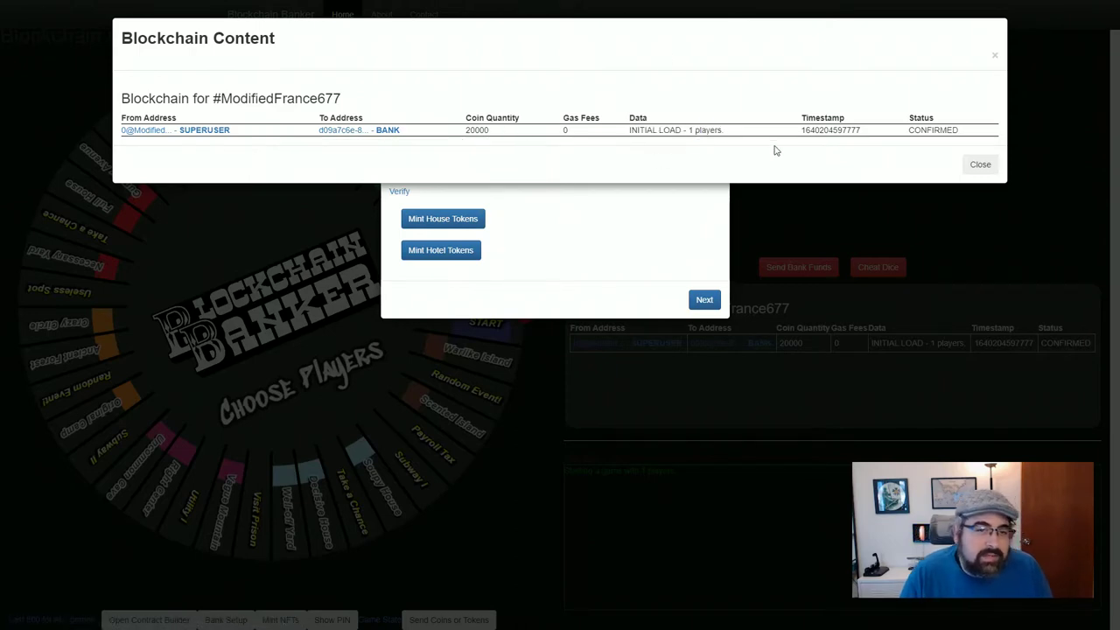
pyautogui.doubleClick(836, 129)
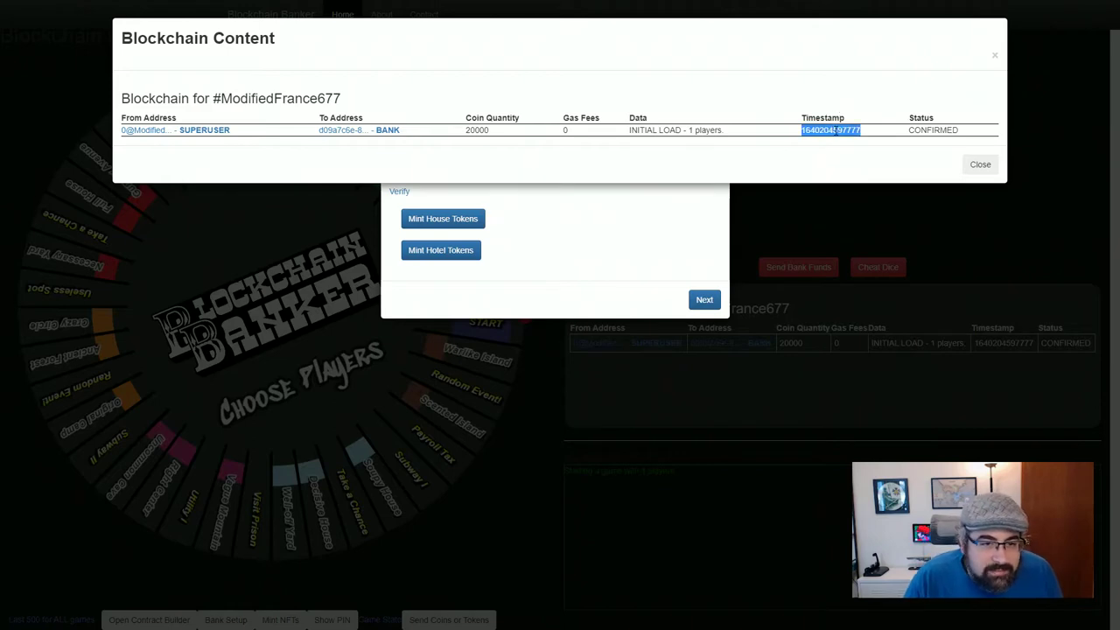
pyautogui.click(797, 146)
pyautogui.moveTo(798, 130); pyautogui.dragTo(861, 137)
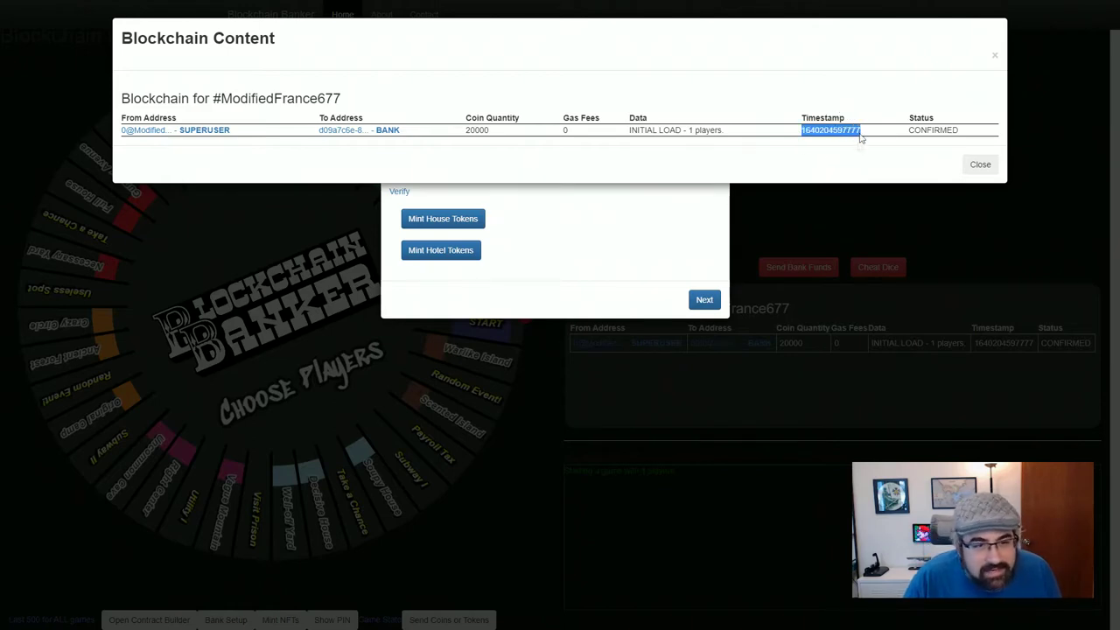
pyautogui.click(807, 160)
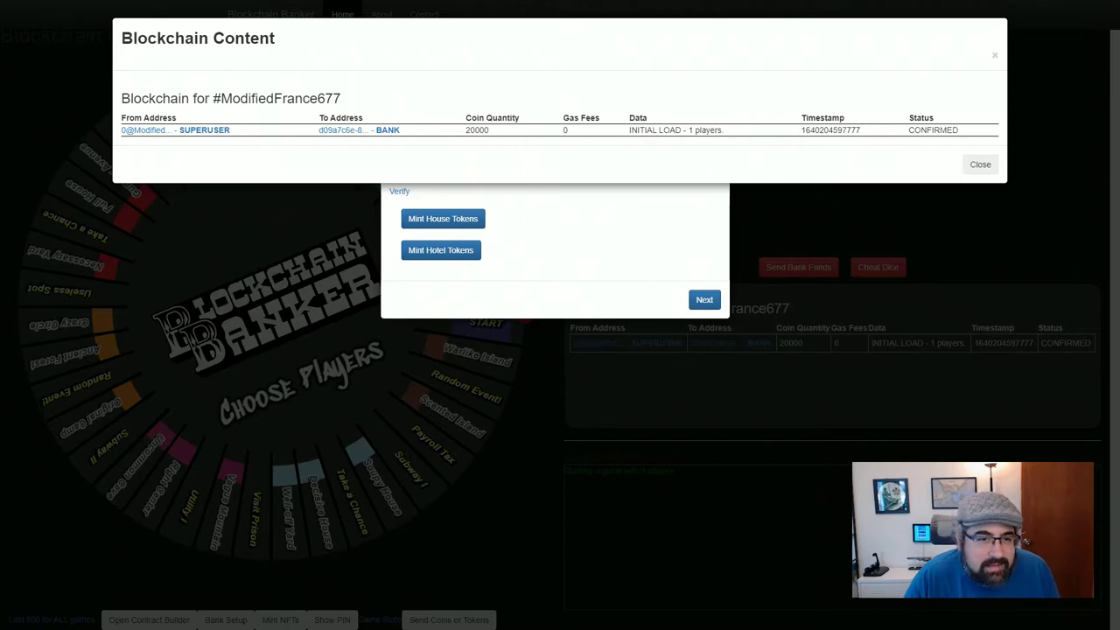
pyautogui.moveTo(842, 130); pyautogui.dragTo(868, 138)
pyautogui.click(801, 171)
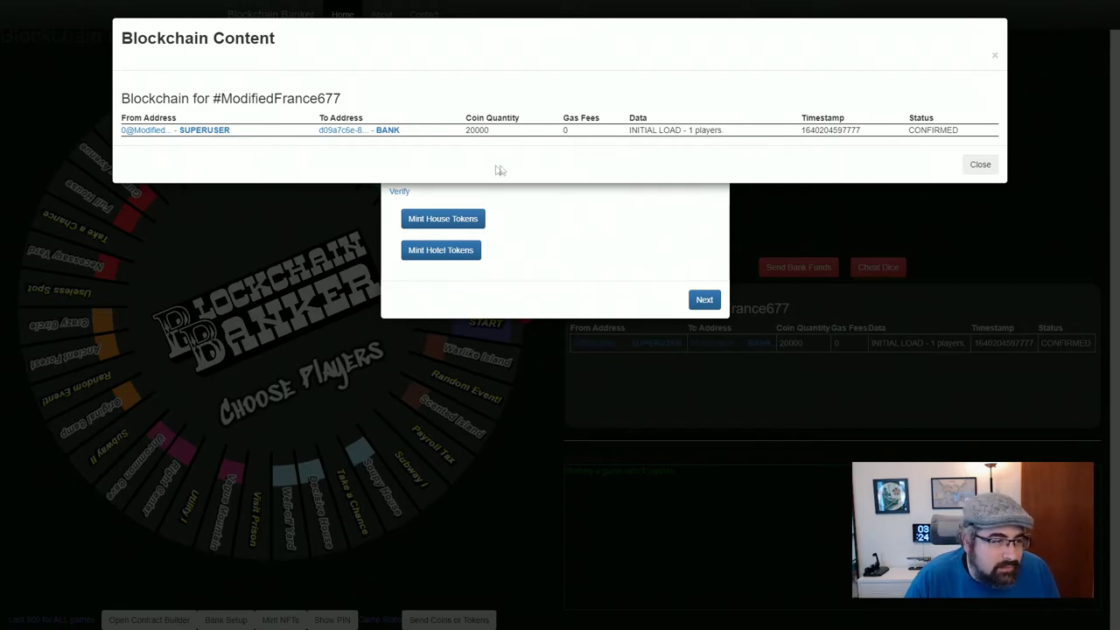
# Check the bank wallet's detail, confirming its address and a 20000 BBCOIN balance
pyautogui.click(391, 133)
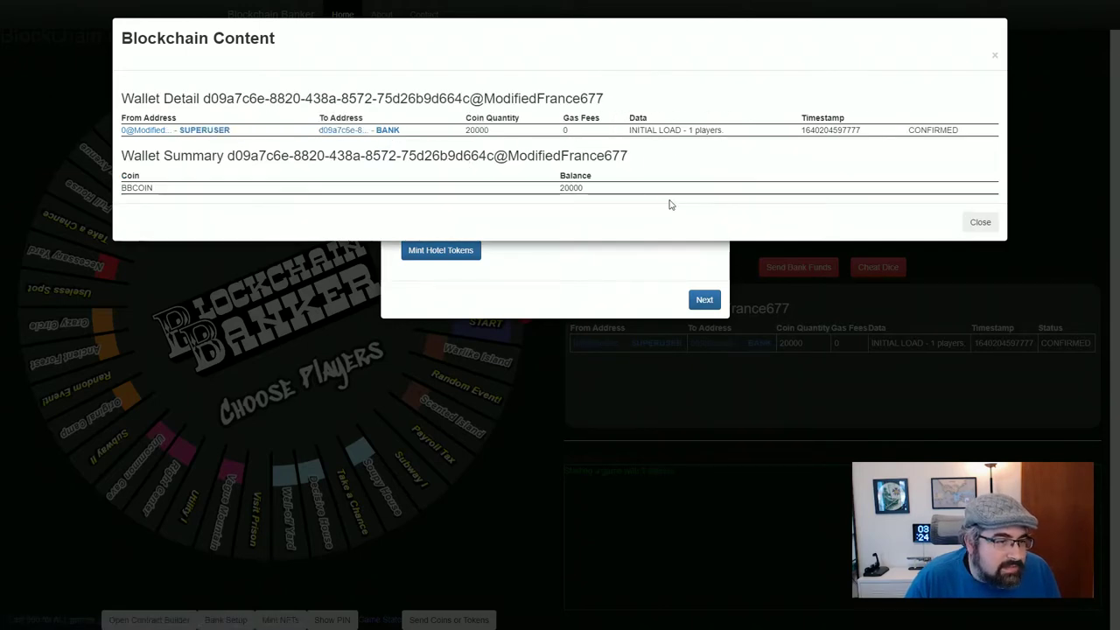
pyautogui.moveTo(203, 98); pyautogui.dragTo(631, 102)
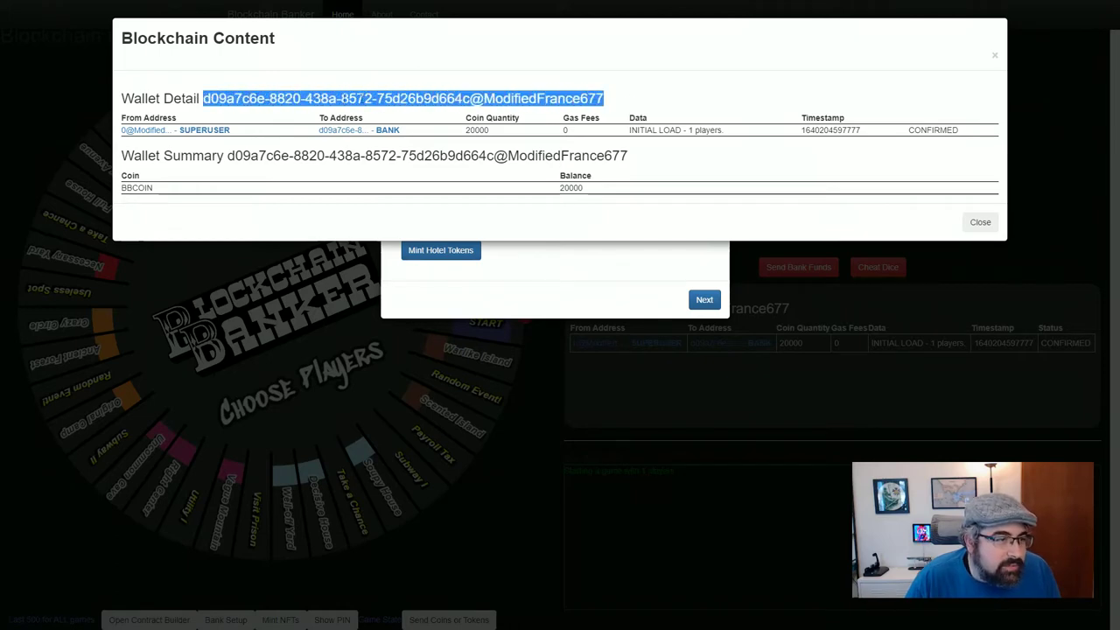
pyautogui.click(386, 99)
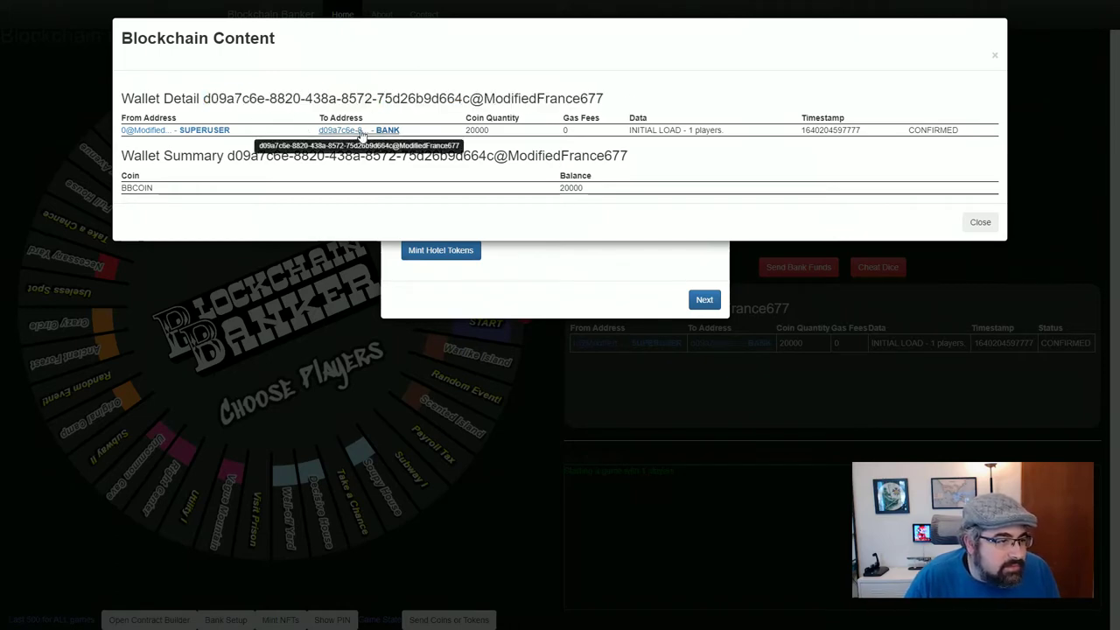
pyautogui.doubleClick(146, 187)
pyautogui.doubleClick(579, 187)
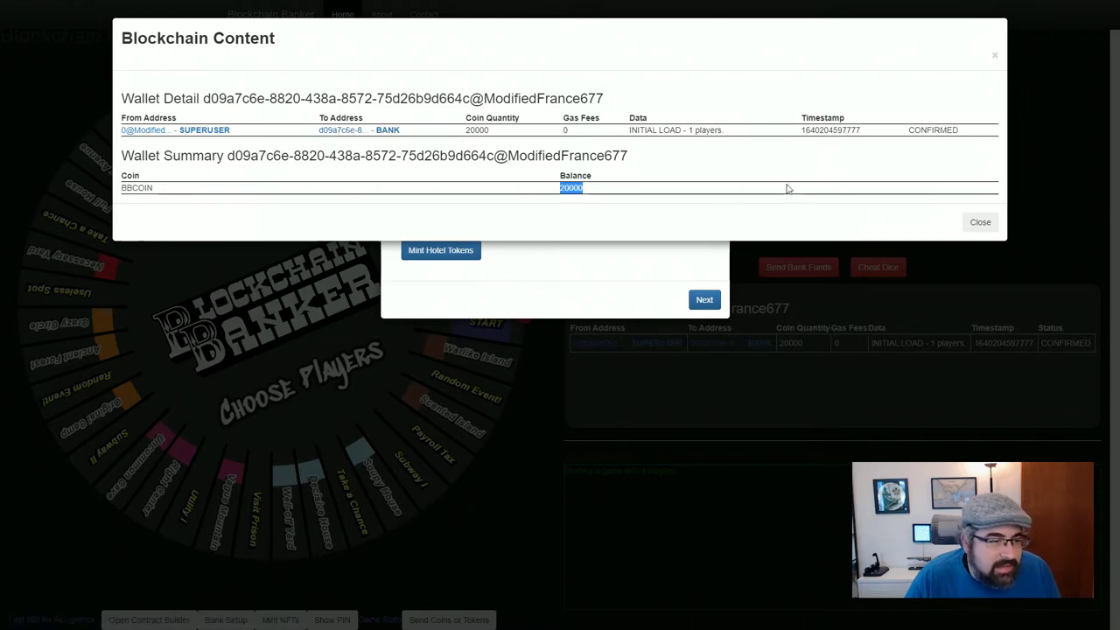
pyautogui.click(588, 193)
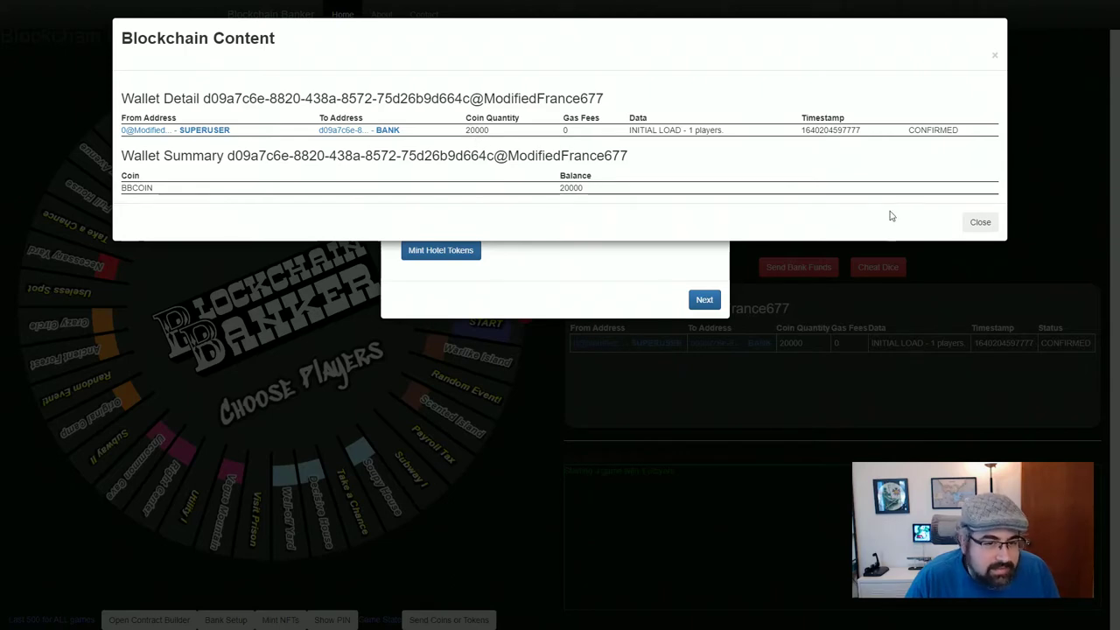
pyautogui.click(977, 223)
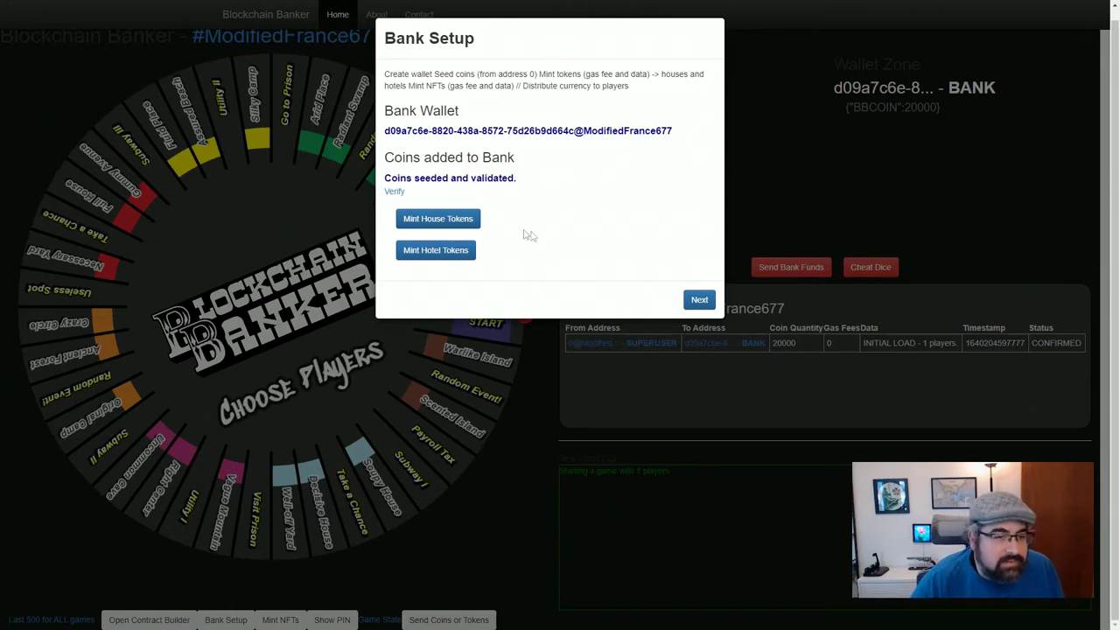
# Open the house-minting form and review the bank source wallet and SC:MINT HOUSE 32 data
pyautogui.click(428, 226)
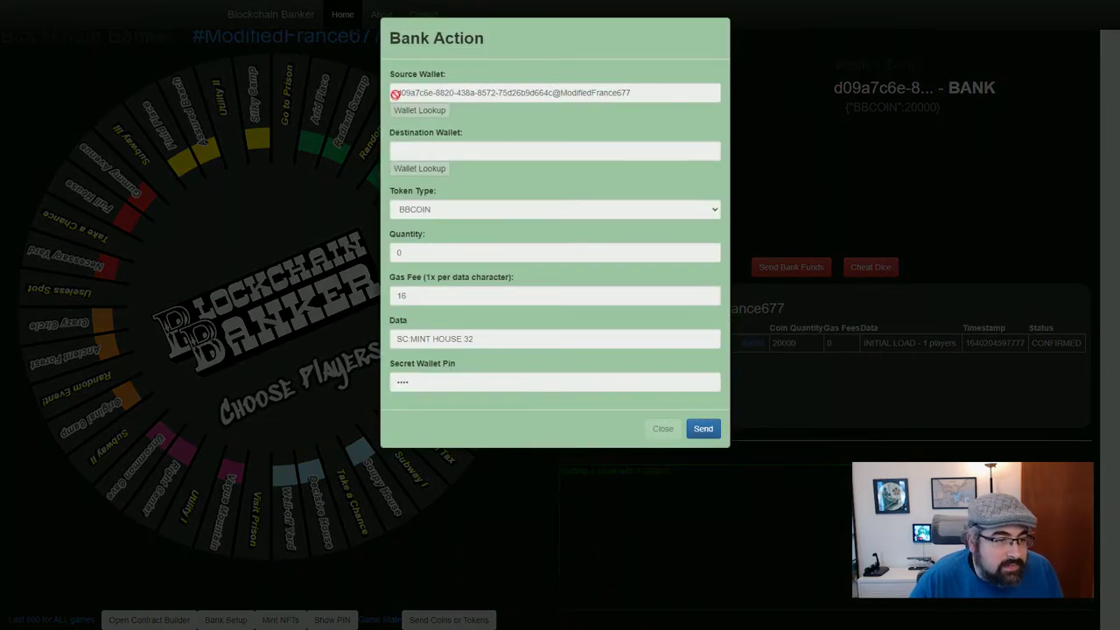
pyautogui.moveTo(393, 92); pyautogui.dragTo(663, 93)
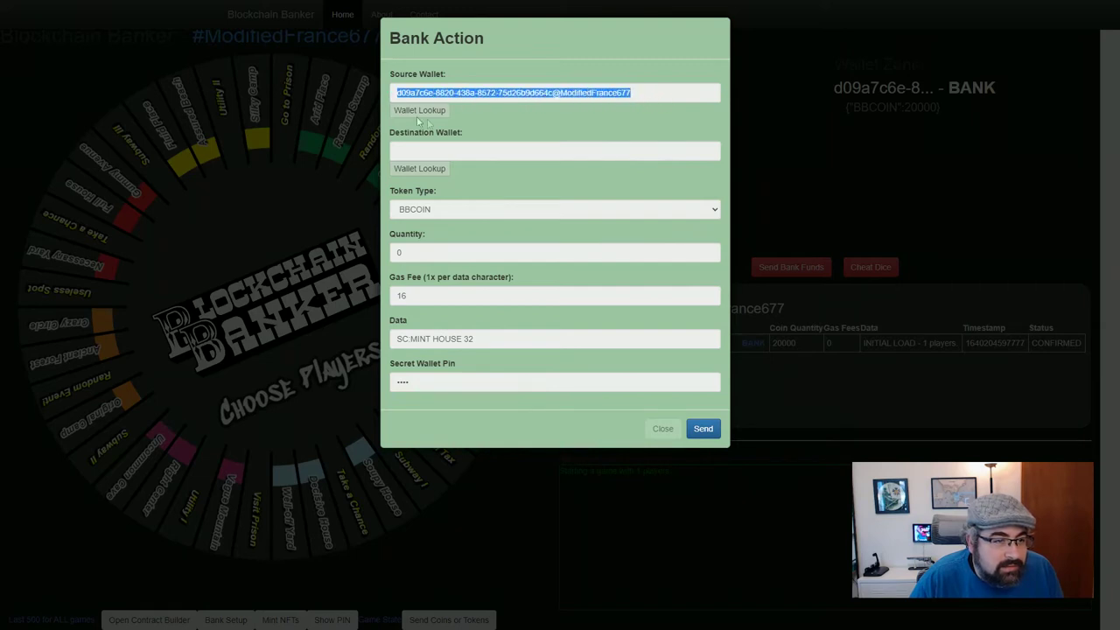
pyautogui.moveTo(400, 93); pyautogui.dragTo(425, 93)
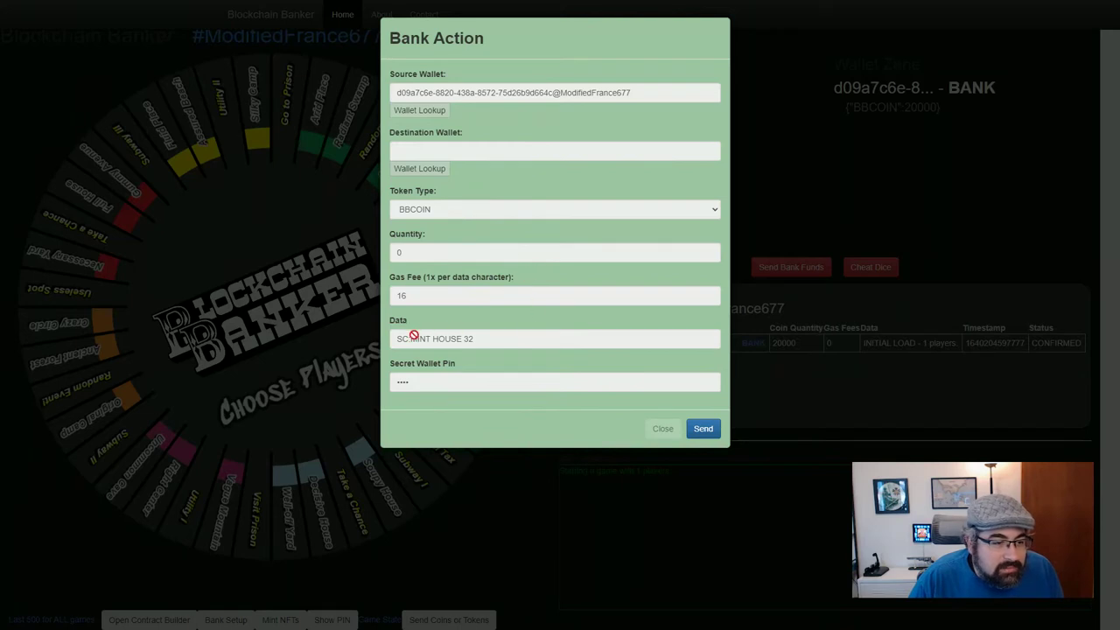
pyautogui.moveTo(393, 341); pyautogui.dragTo(475, 342)
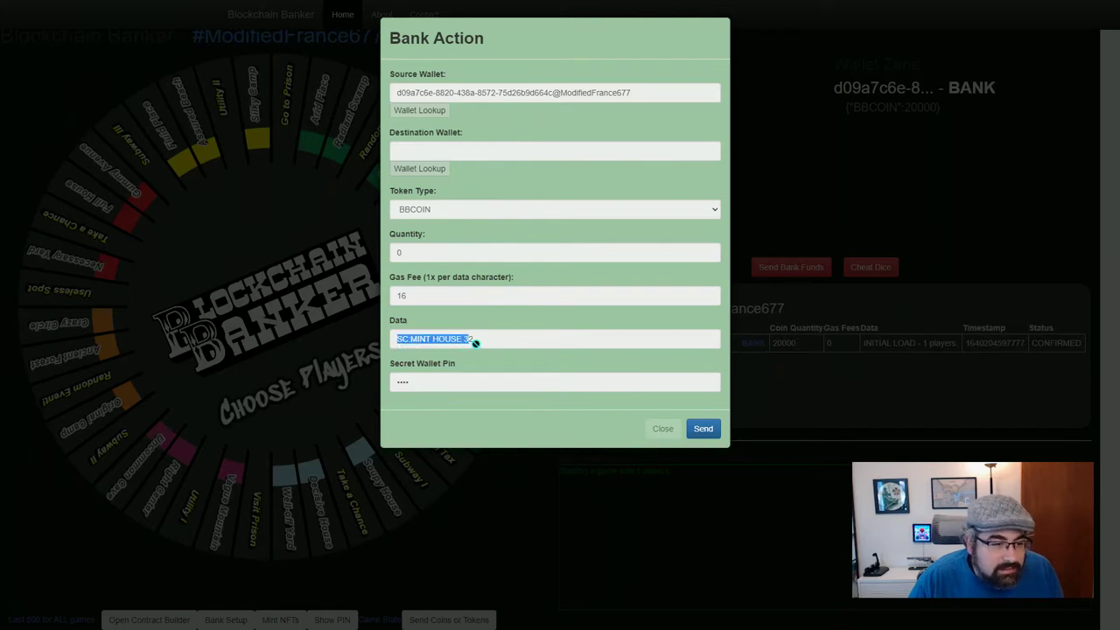
pyautogui.moveTo(396, 341); pyautogui.dragTo(429, 340)
pyautogui.click(434, 340)
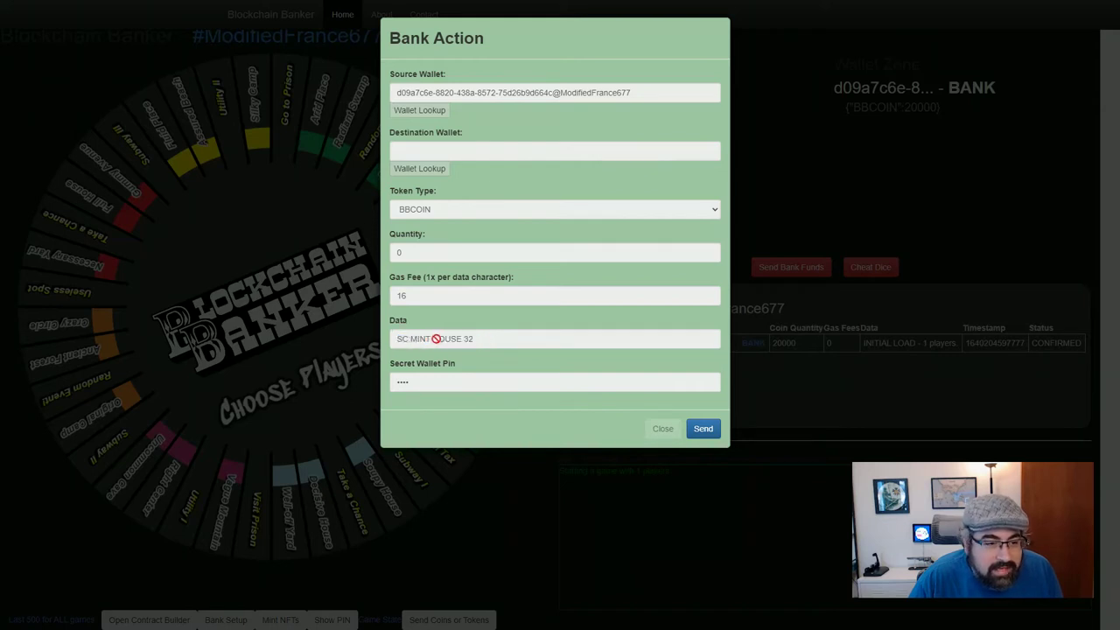
pyautogui.doubleClick(443, 339)
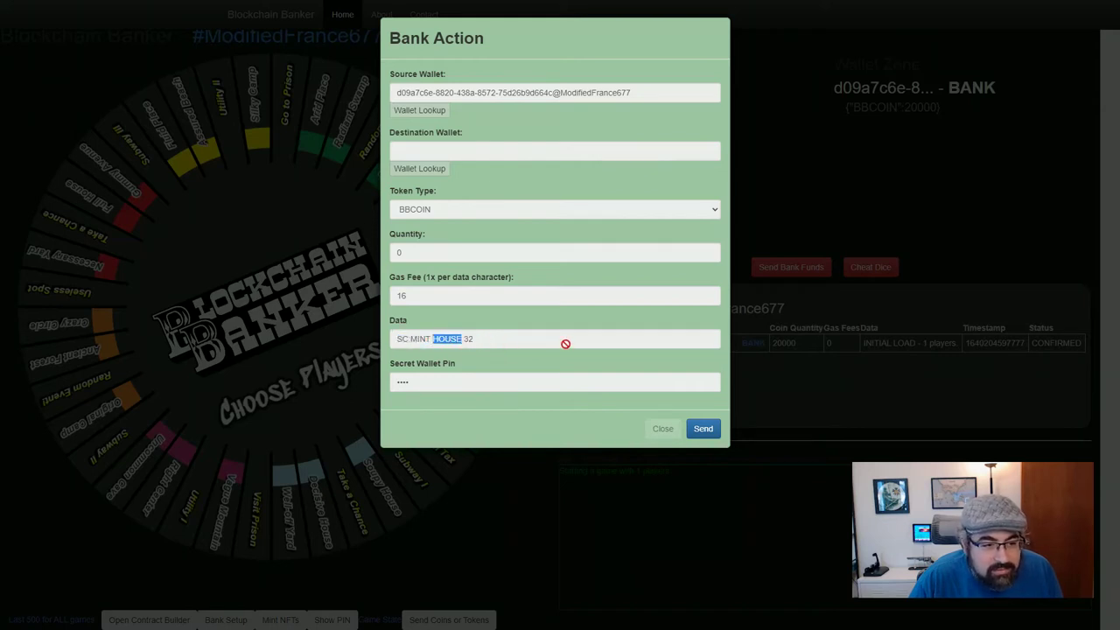
pyautogui.click(452, 340)
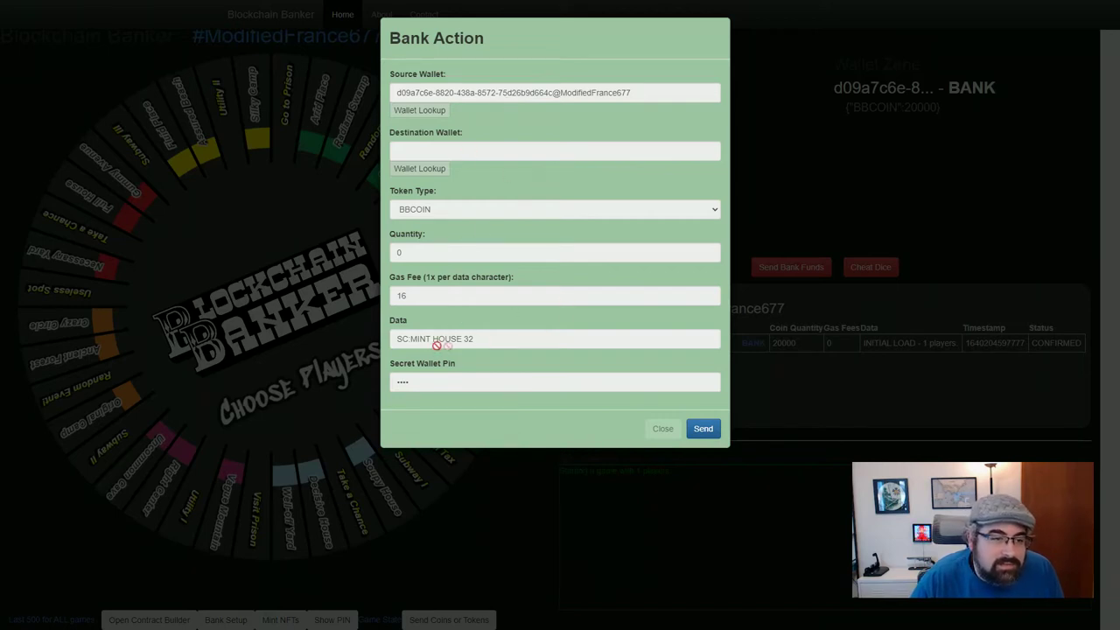
pyautogui.moveTo(395, 339); pyautogui.dragTo(502, 341)
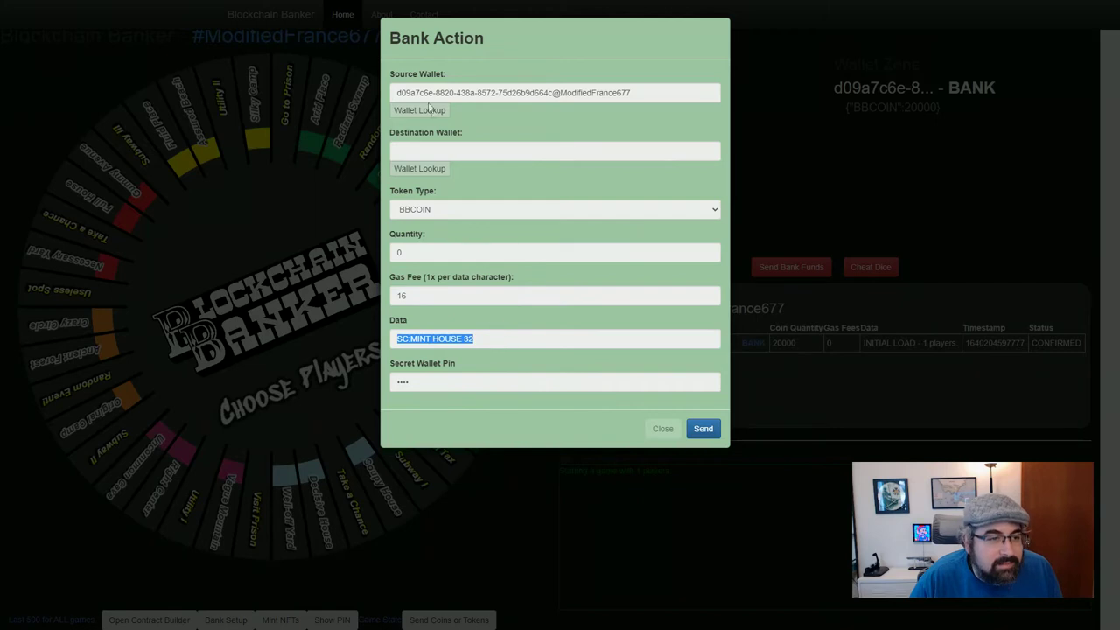
pyautogui.moveTo(399, 94); pyautogui.dragTo(654, 99)
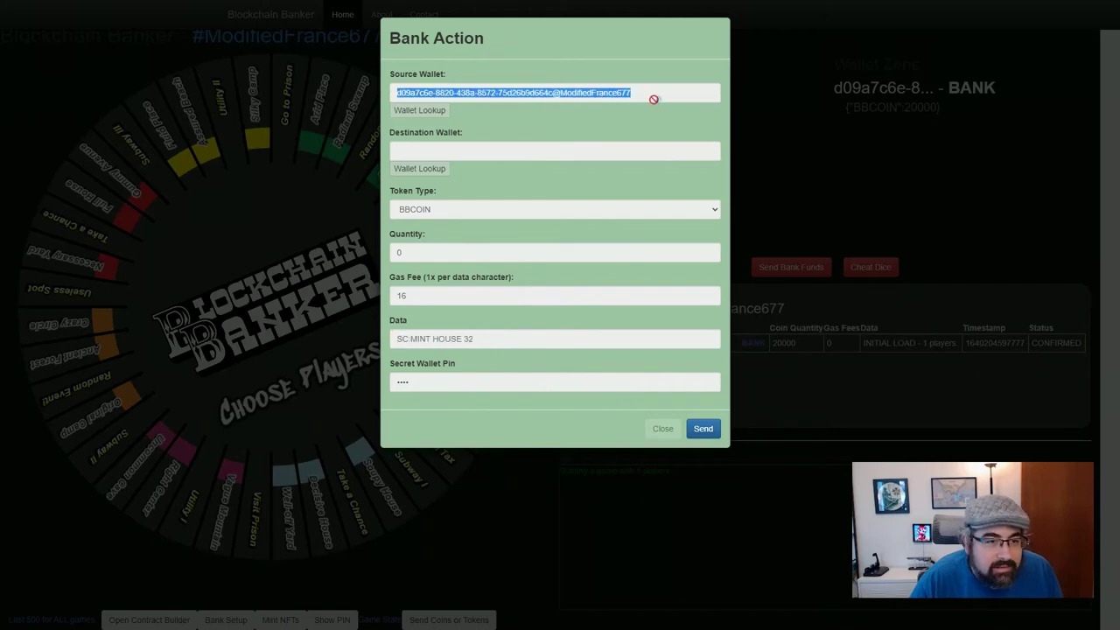
# Enter the secret wallet PIN, send the 32-house mint, and check the bank's new houses
pyautogui.click(398, 383)
pyautogui.write('1234')
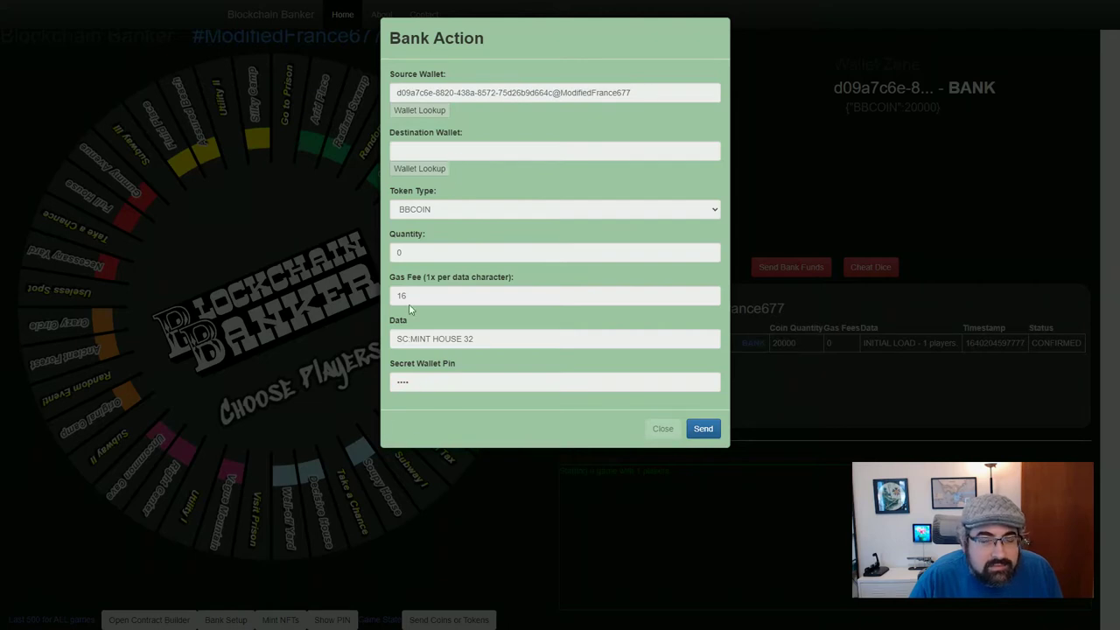
pyautogui.moveTo(434, 92); pyautogui.dragTo(427, 92)
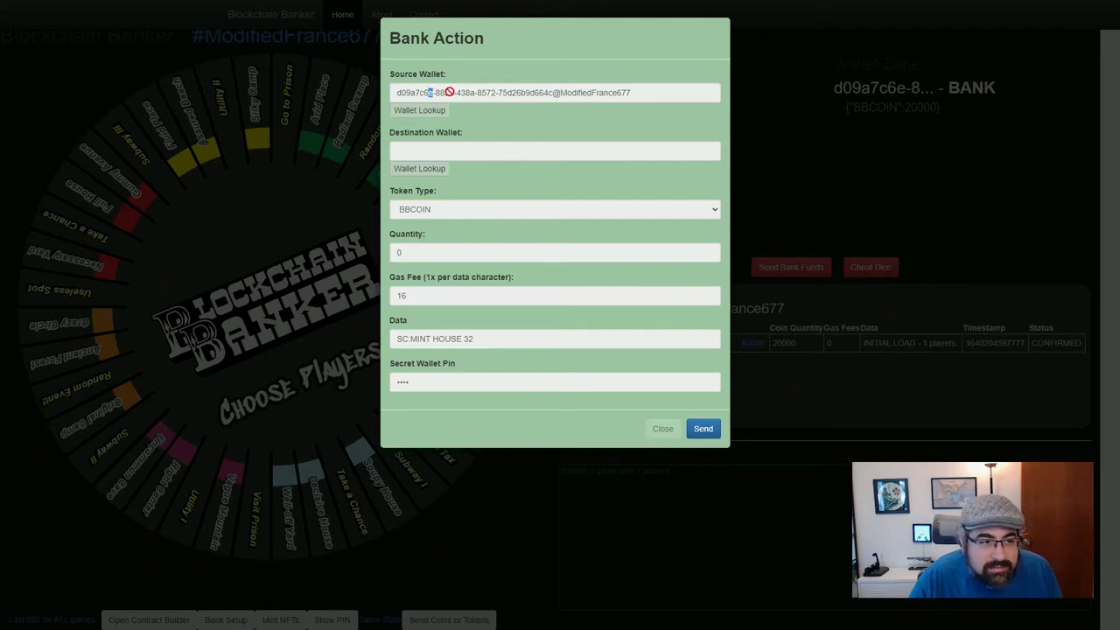
pyautogui.moveTo(400, 382); pyautogui.dragTo(420, 381)
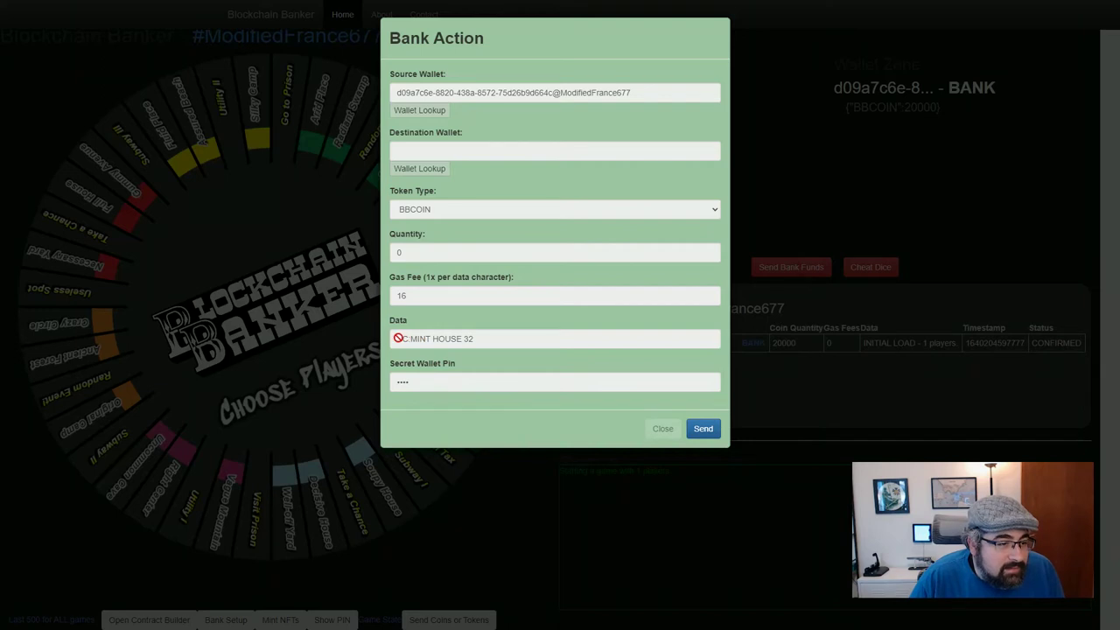
pyautogui.moveTo(398, 338); pyautogui.dragTo(485, 343)
pyautogui.click(490, 340)
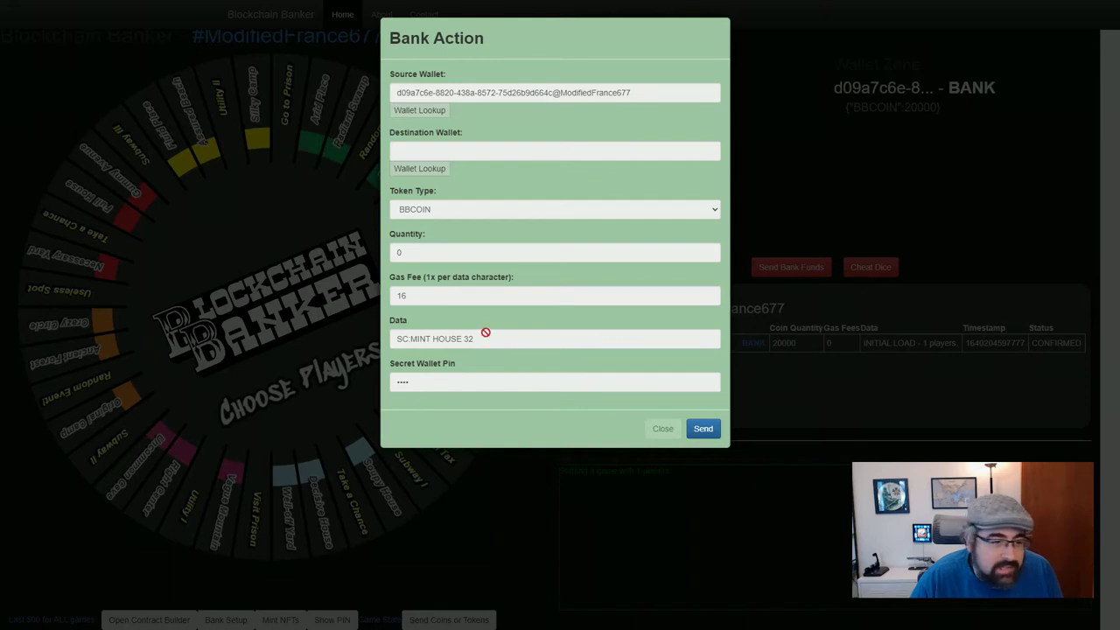
pyautogui.moveTo(402, 338); pyautogui.dragTo(481, 337)
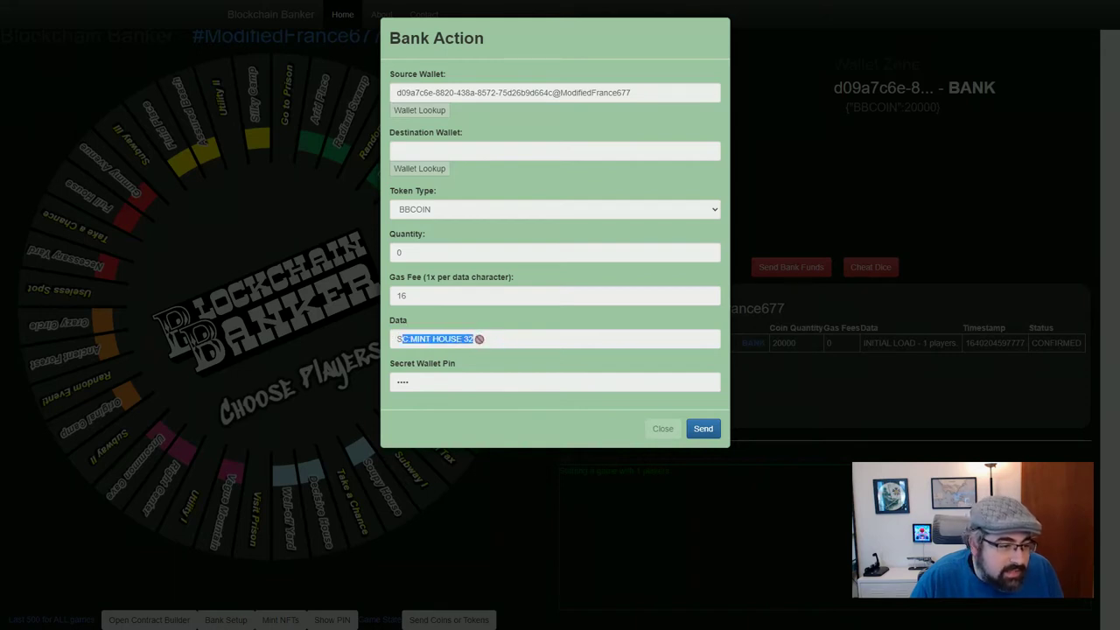
pyautogui.click(470, 292)
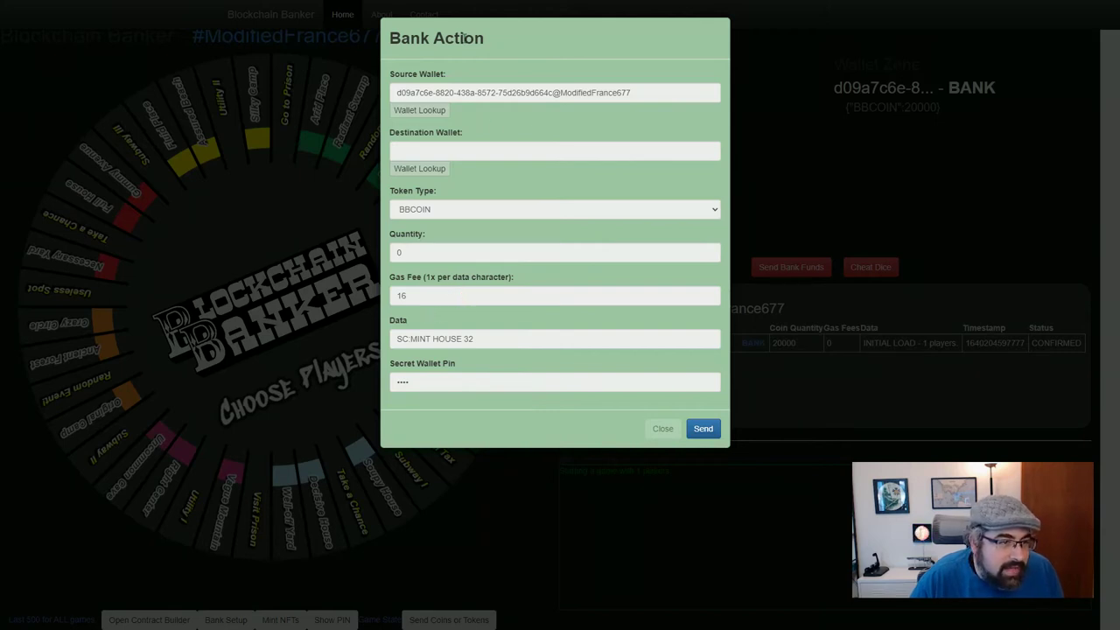
pyautogui.click(702, 427)
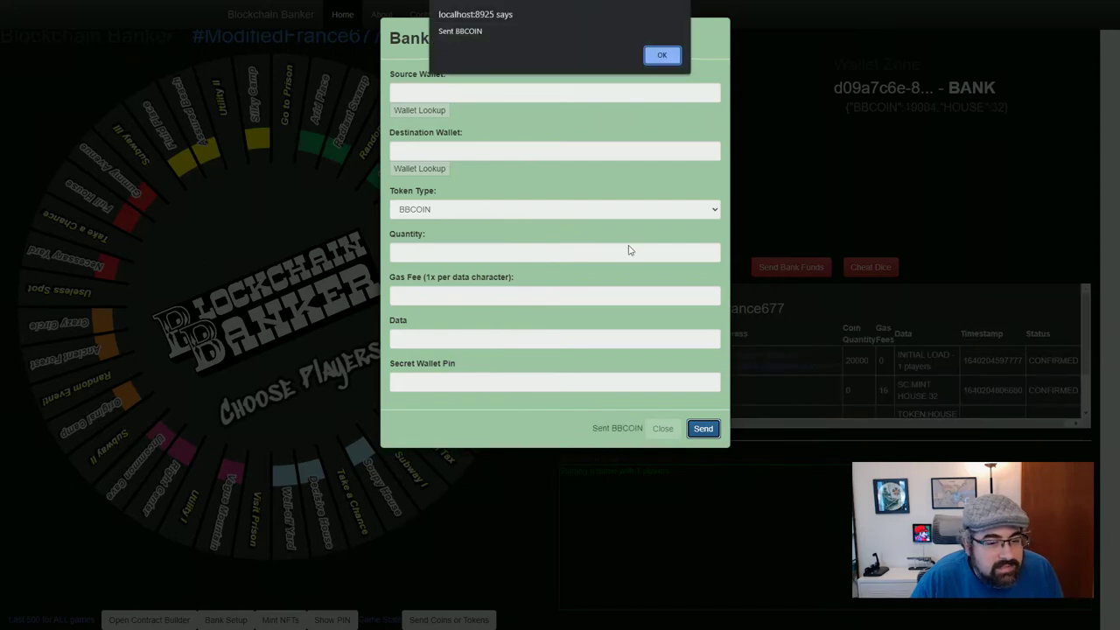
pyautogui.click(658, 56)
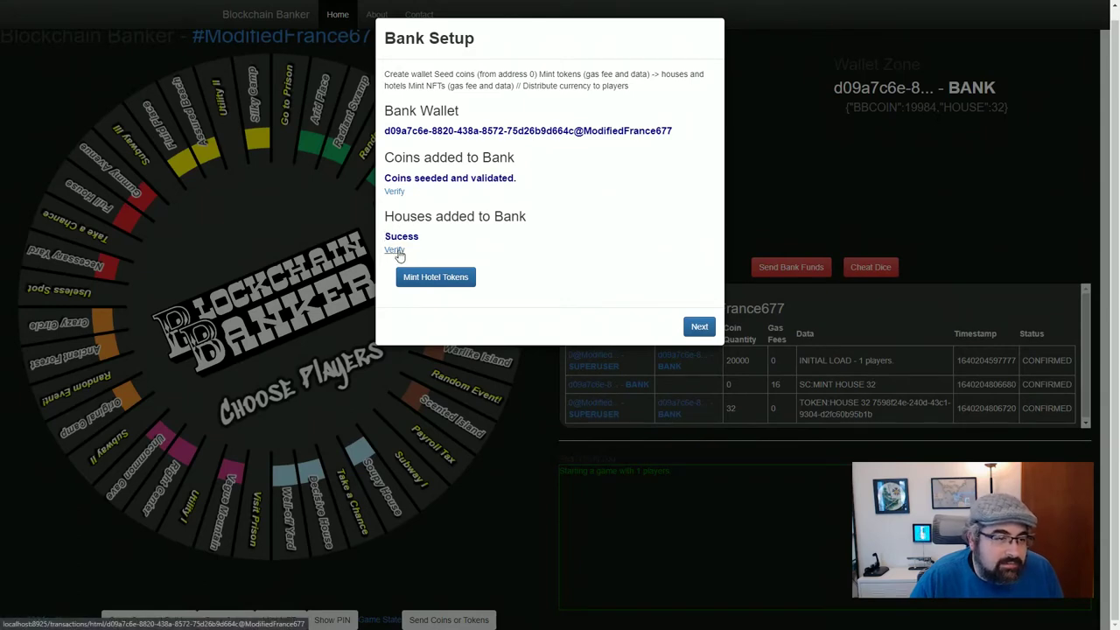
pyautogui.click(395, 251)
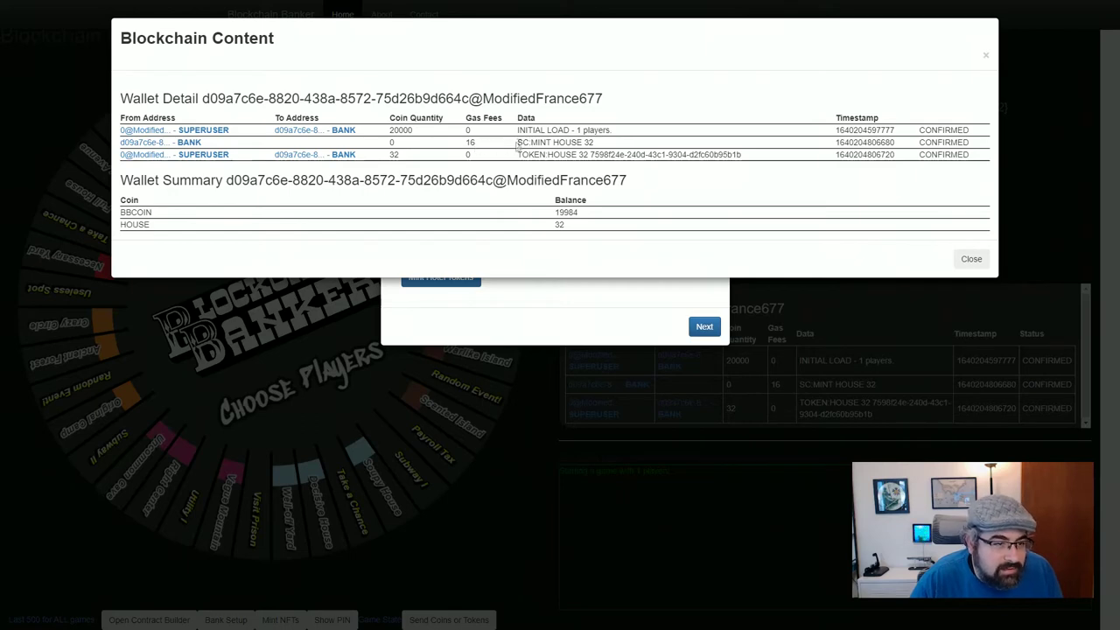
pyautogui.moveTo(517, 145); pyautogui.dragTo(639, 146)
pyautogui.click(639, 146)
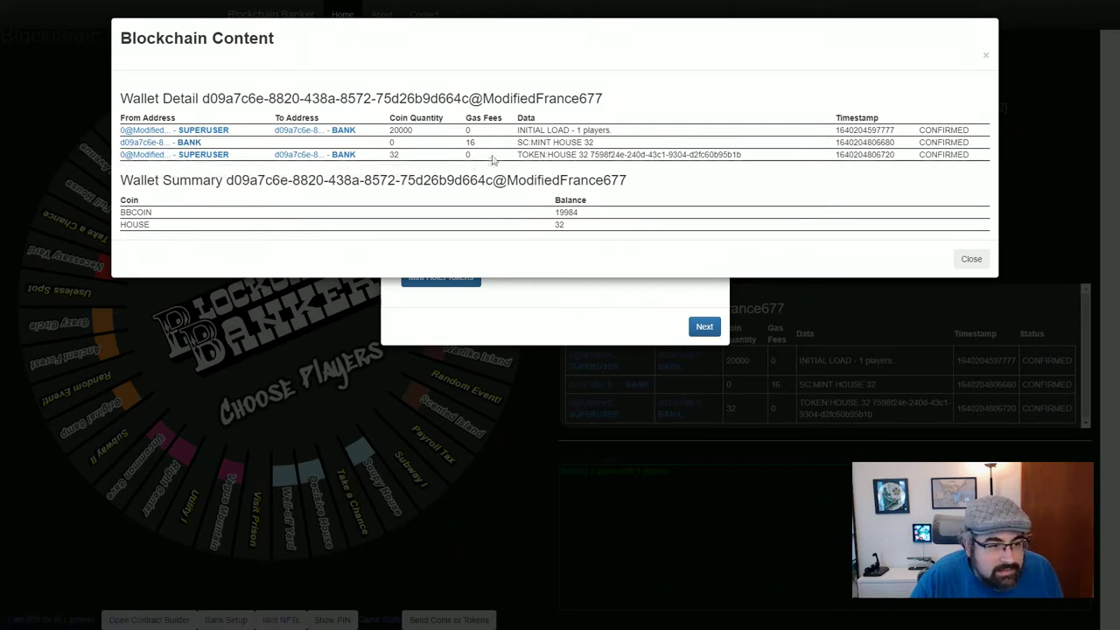
pyautogui.moveTo(516, 154); pyautogui.dragTo(593, 155)
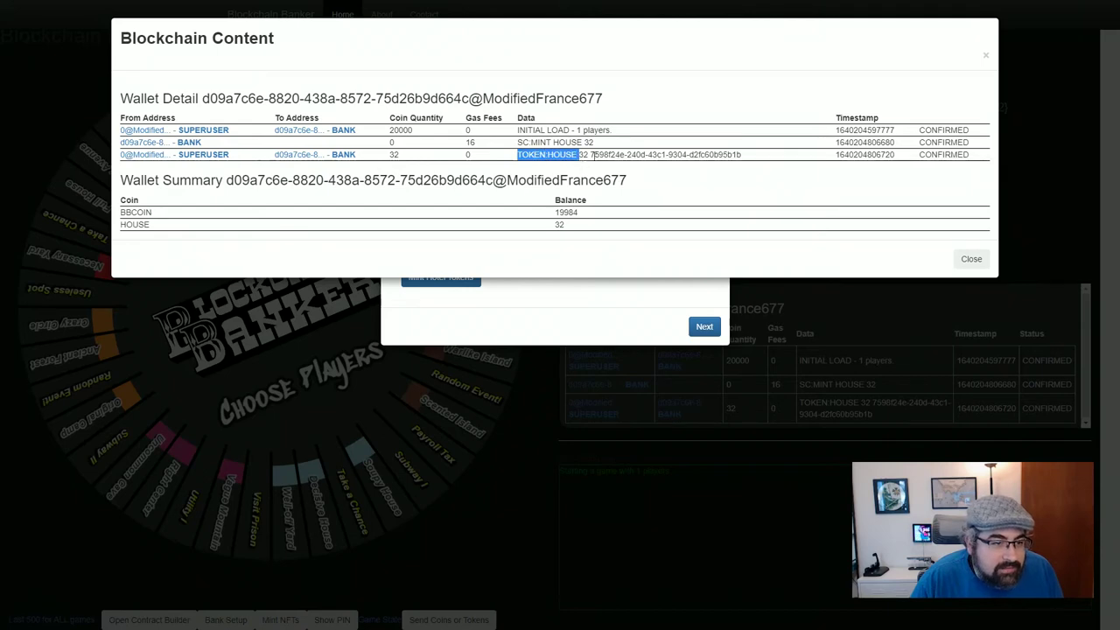
pyautogui.doubleClick(583, 155)
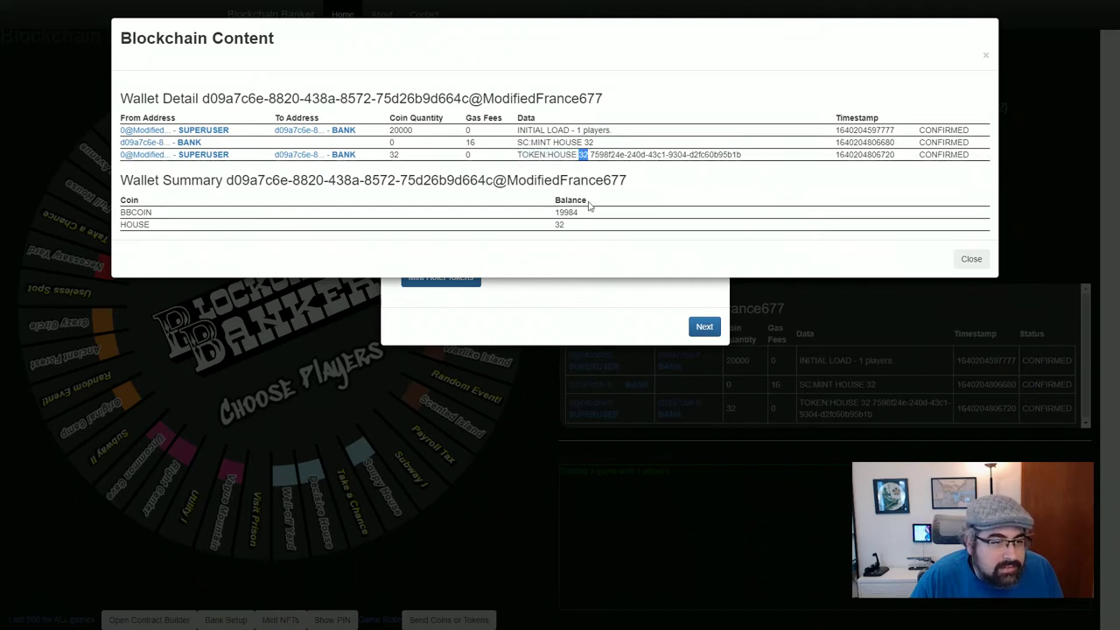
pyautogui.click(385, 166)
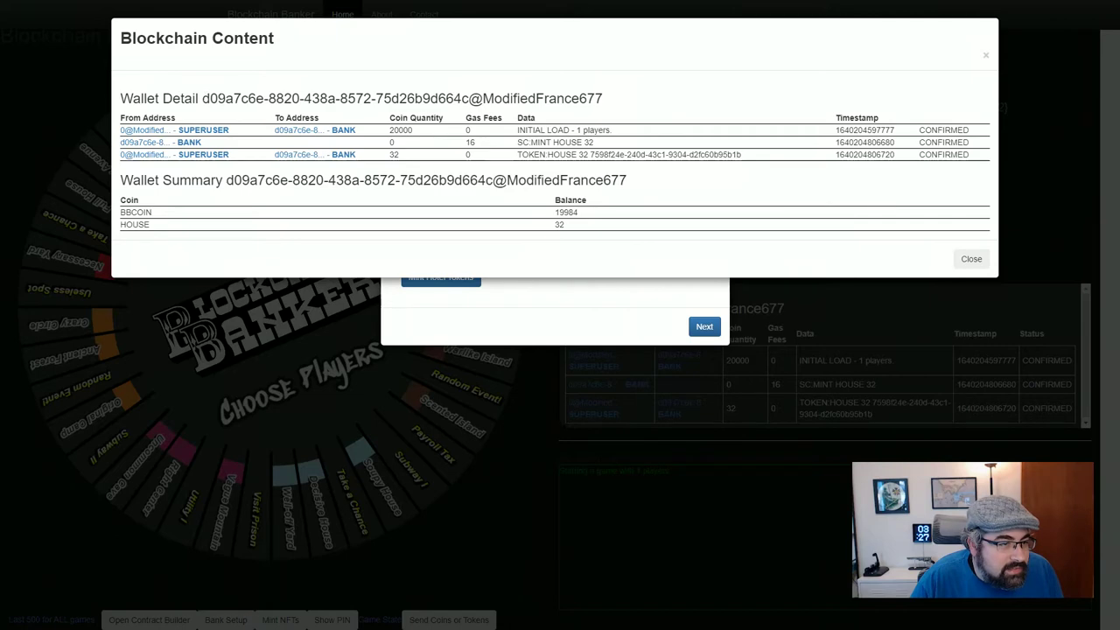
pyautogui.moveTo(202, 98); pyautogui.dragTo(615, 100)
pyautogui.click(594, 191)
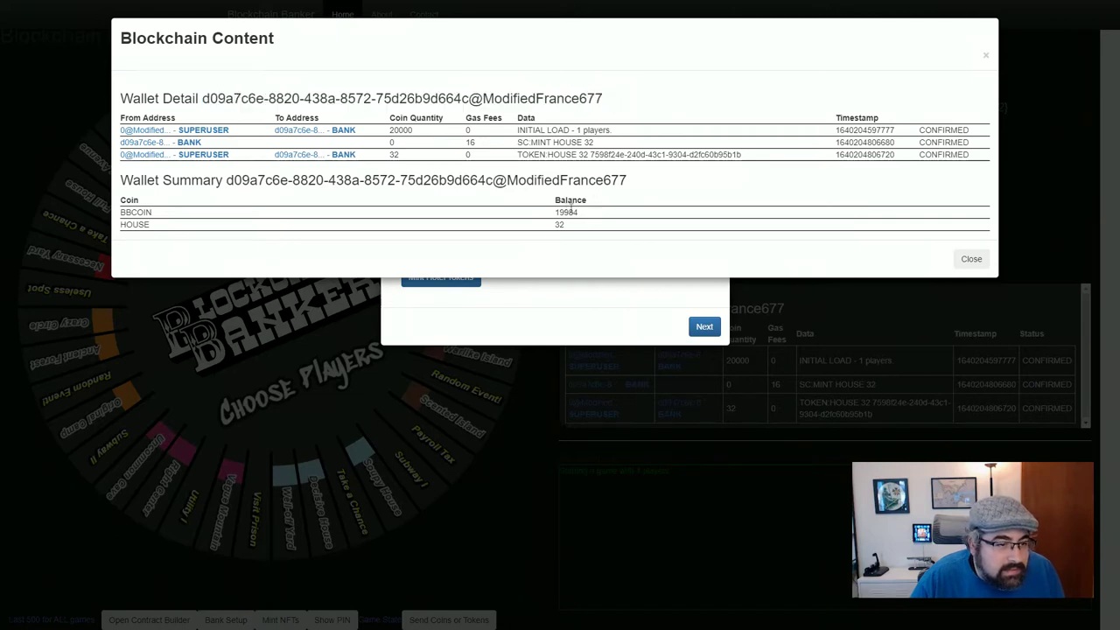
pyautogui.moveTo(554, 213); pyautogui.dragTo(580, 217)
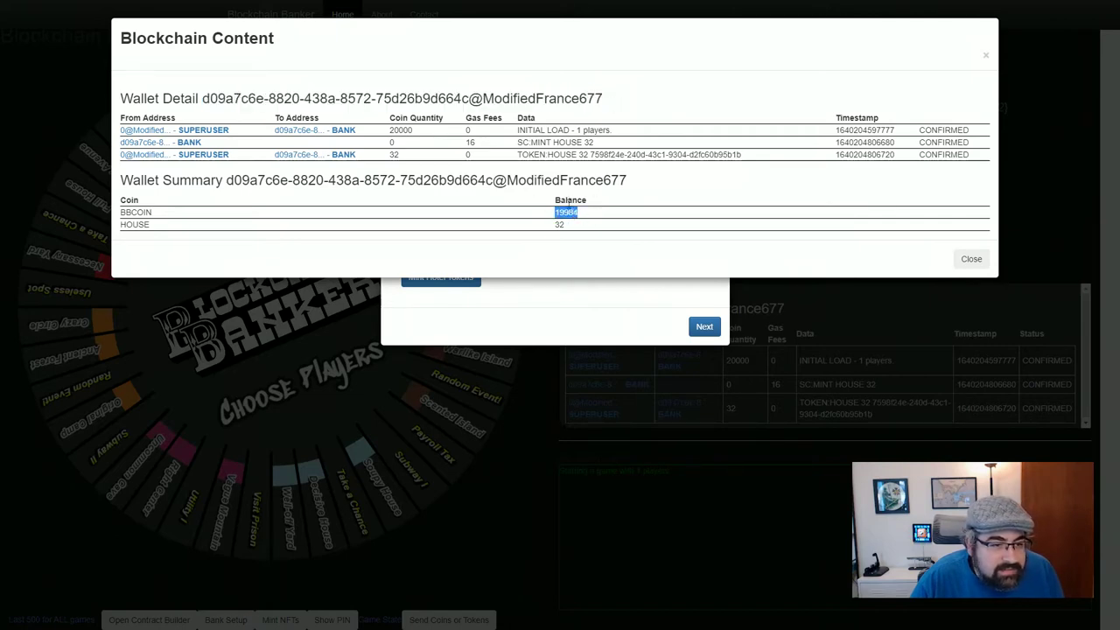
pyautogui.doubleClick(470, 142)
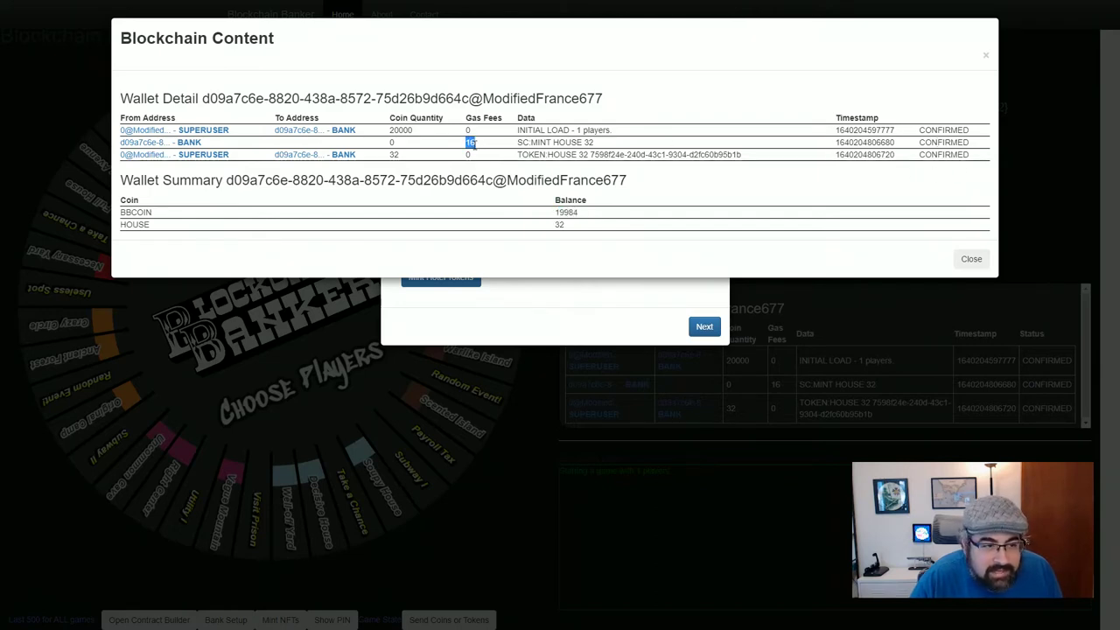
pyautogui.click(556, 213)
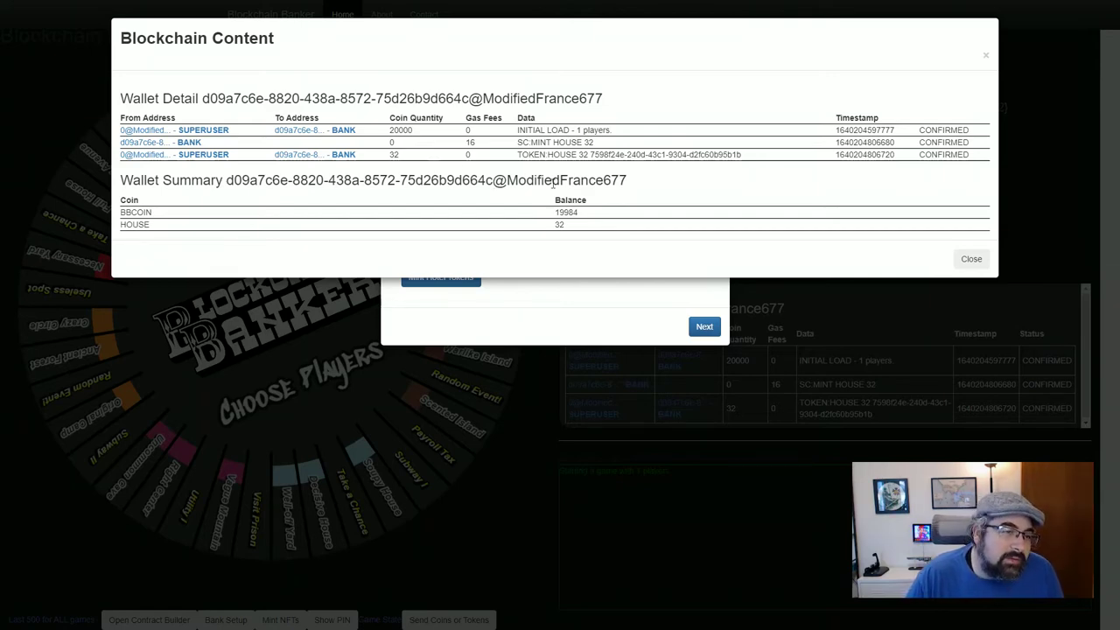
pyautogui.moveTo(516, 142); pyautogui.dragTo(612, 144)
pyautogui.click(611, 145)
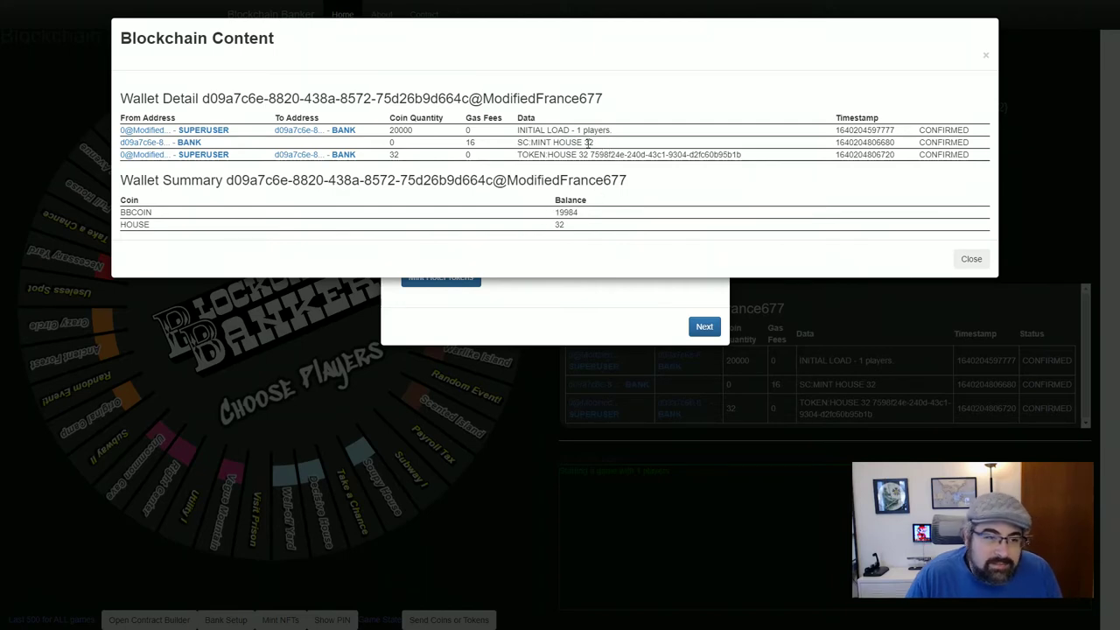
pyautogui.doubleClick(588, 142)
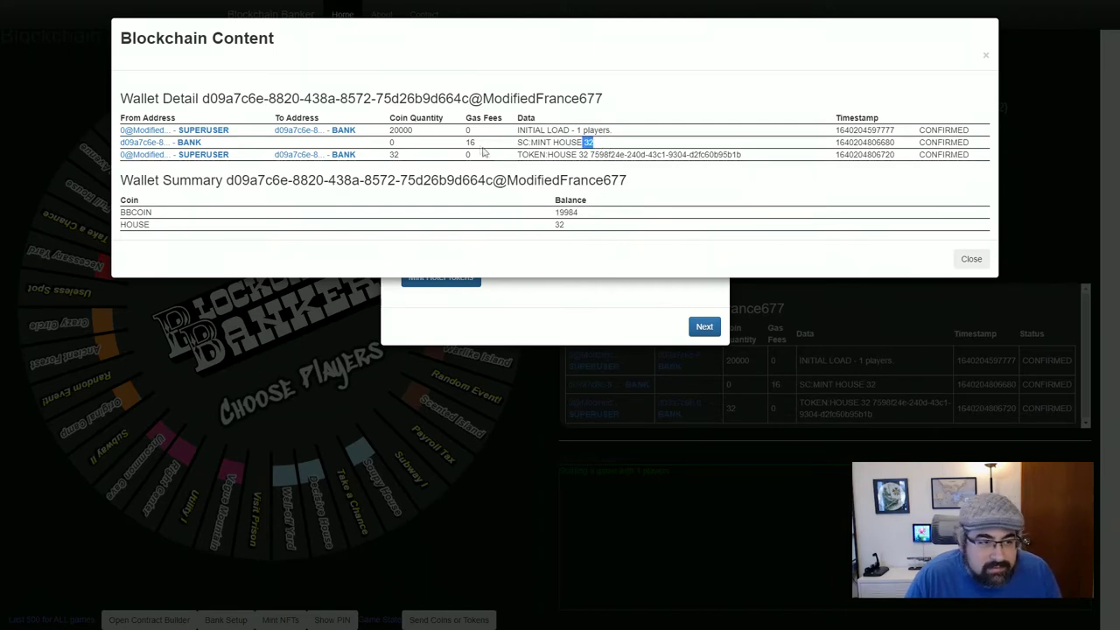
pyautogui.doubleClick(470, 142)
pyautogui.click(600, 152)
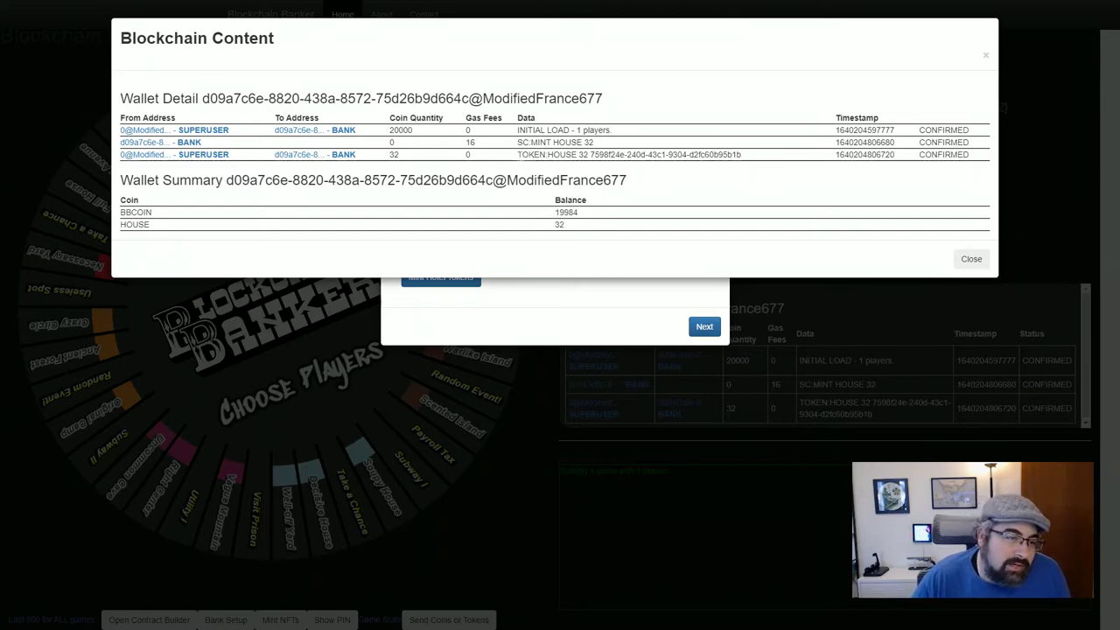
pyautogui.moveTo(516, 154); pyautogui.dragTo(612, 156)
pyautogui.click(630, 178)
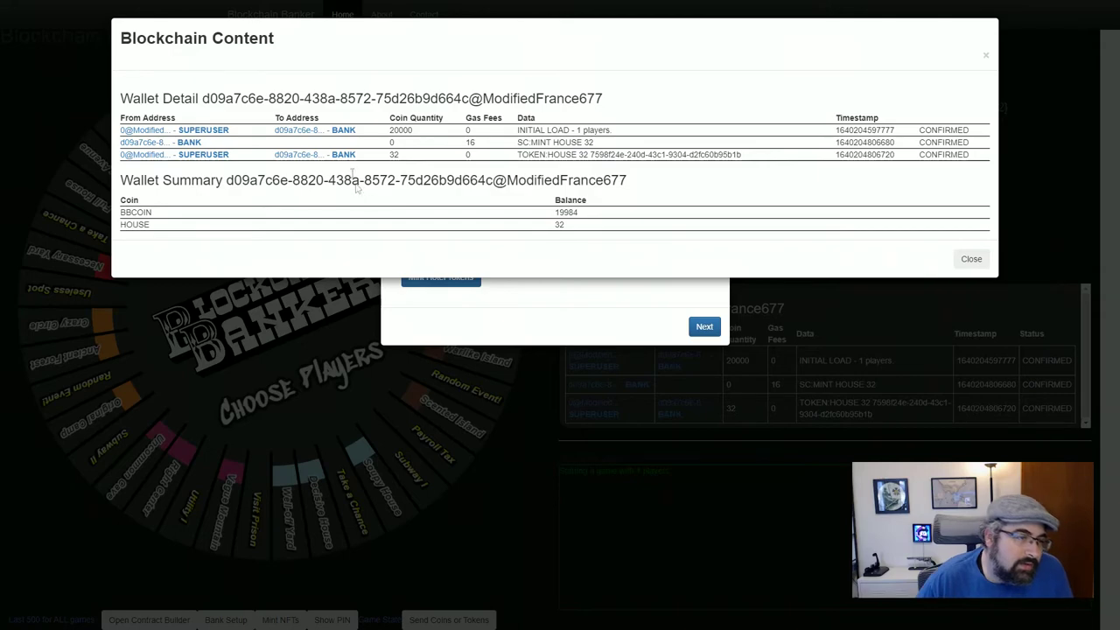
# Open the hotel-minting form and review its SC:MINT HOTEL 12 data and 16 gas fee
pyautogui.click(971, 259)
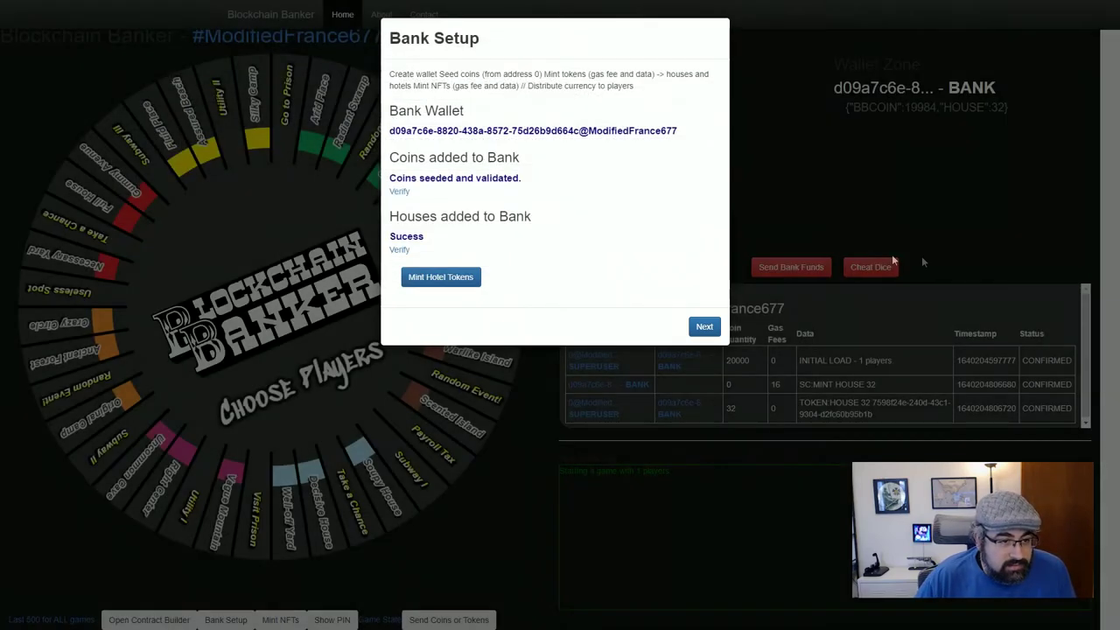
pyautogui.click(424, 287)
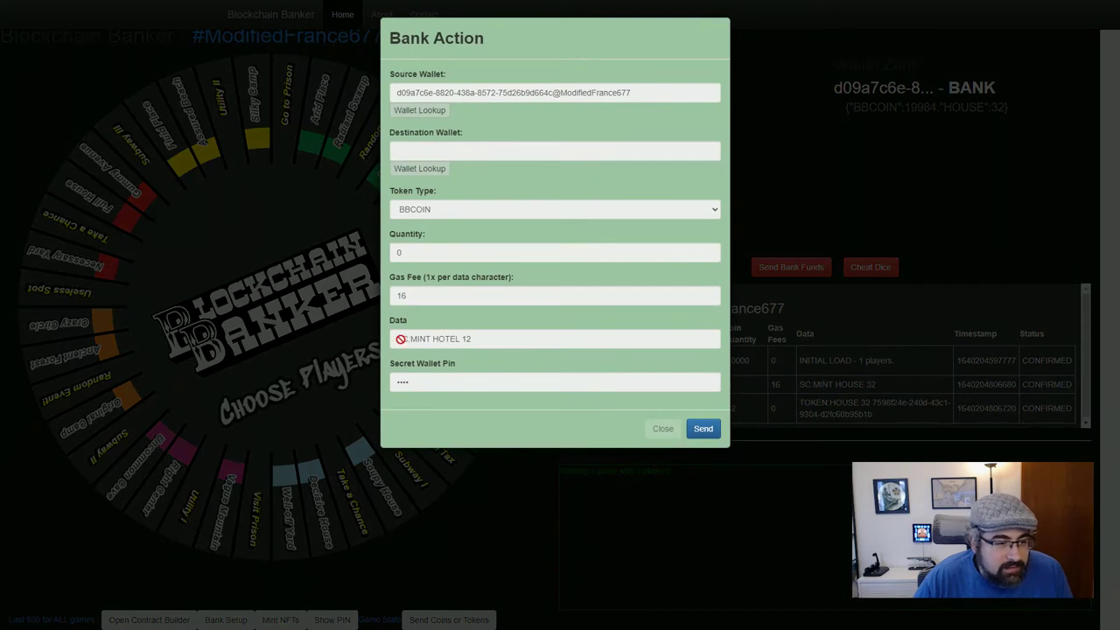
pyautogui.moveTo(400, 338); pyautogui.dragTo(464, 338)
pyautogui.doubleClick(445, 338)
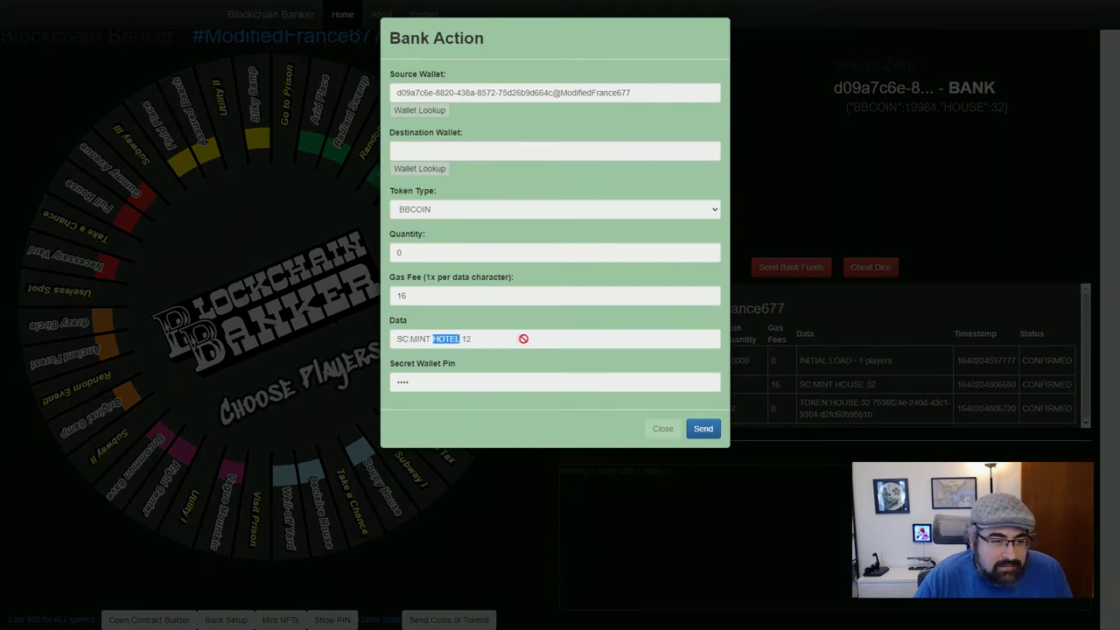
pyautogui.click(524, 339)
pyautogui.moveTo(463, 339); pyautogui.dragTo(523, 339)
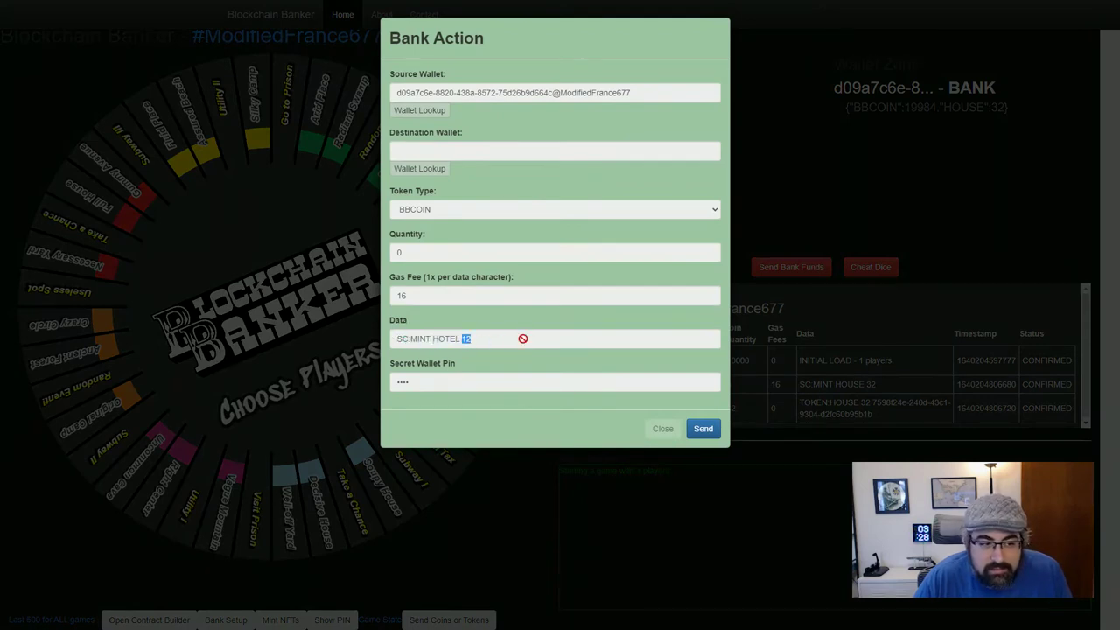
pyautogui.moveTo(395, 336); pyautogui.dragTo(524, 343)
pyautogui.click(524, 343)
pyautogui.moveTo(403, 294); pyautogui.dragTo(437, 299)
pyautogui.click(651, 345)
# Send the 12-hotel mint, acknowledge the Sent BBCOIN alert, and close the Bank Setup summary
pyautogui.click(708, 439)
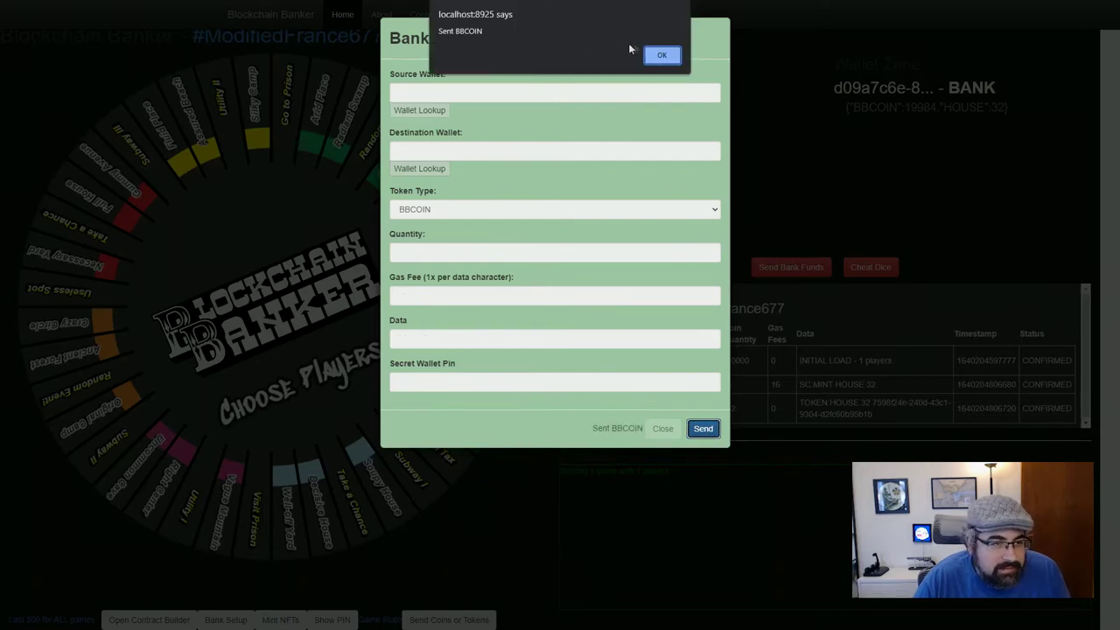
pyautogui.click(656, 55)
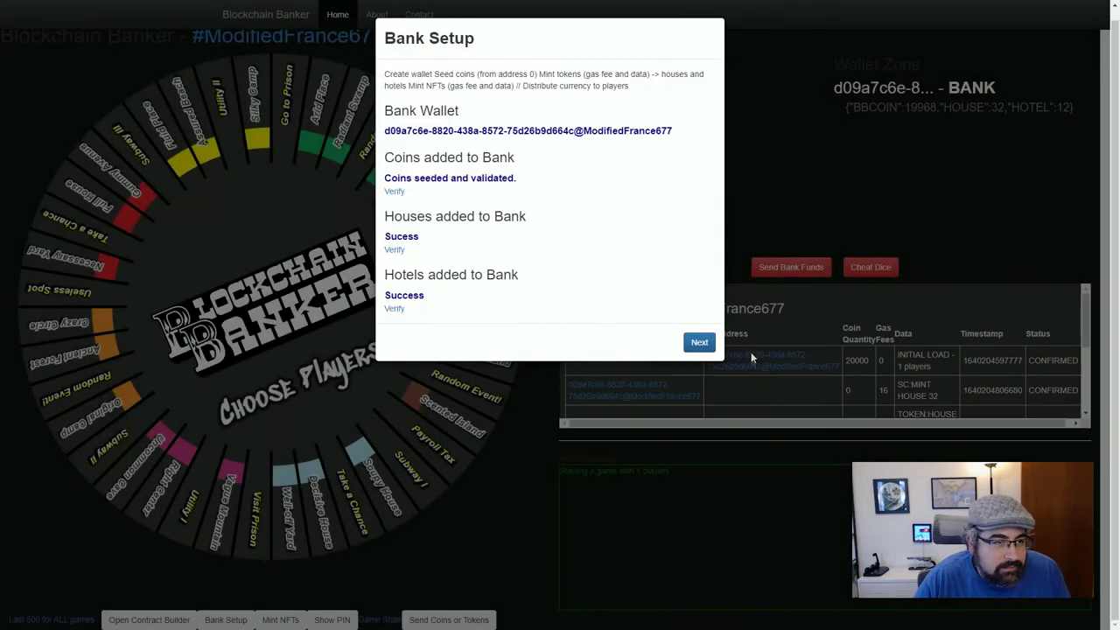
pyautogui.click(697, 341)
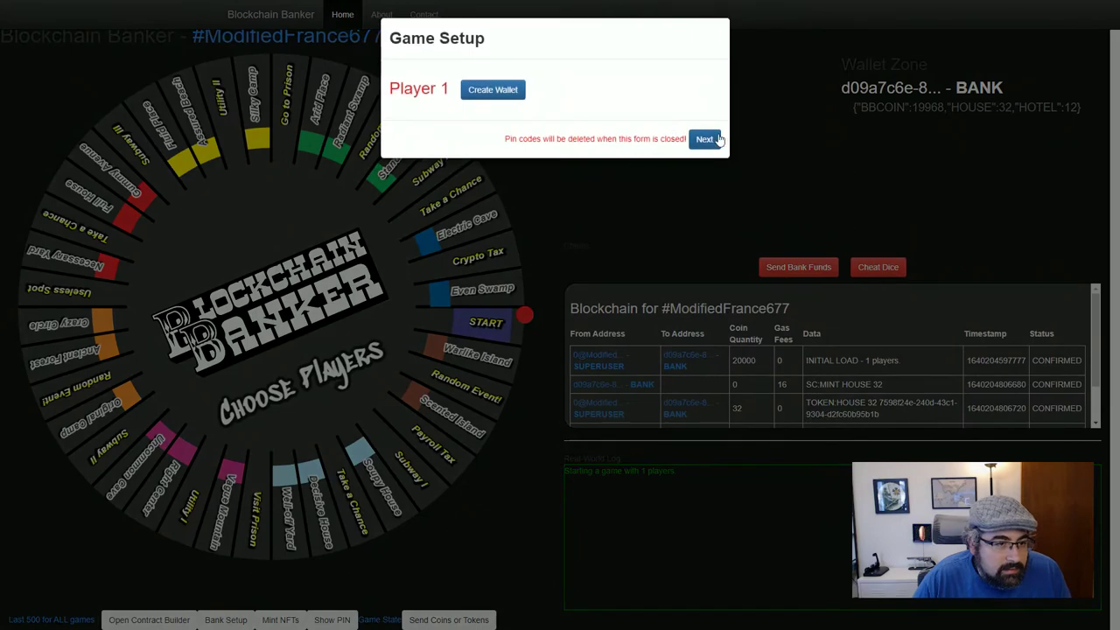
# Open the full blockchain ledger and locate the 12 HOTEL token entry
pyautogui.click(708, 137)
pyautogui.click(713, 408)
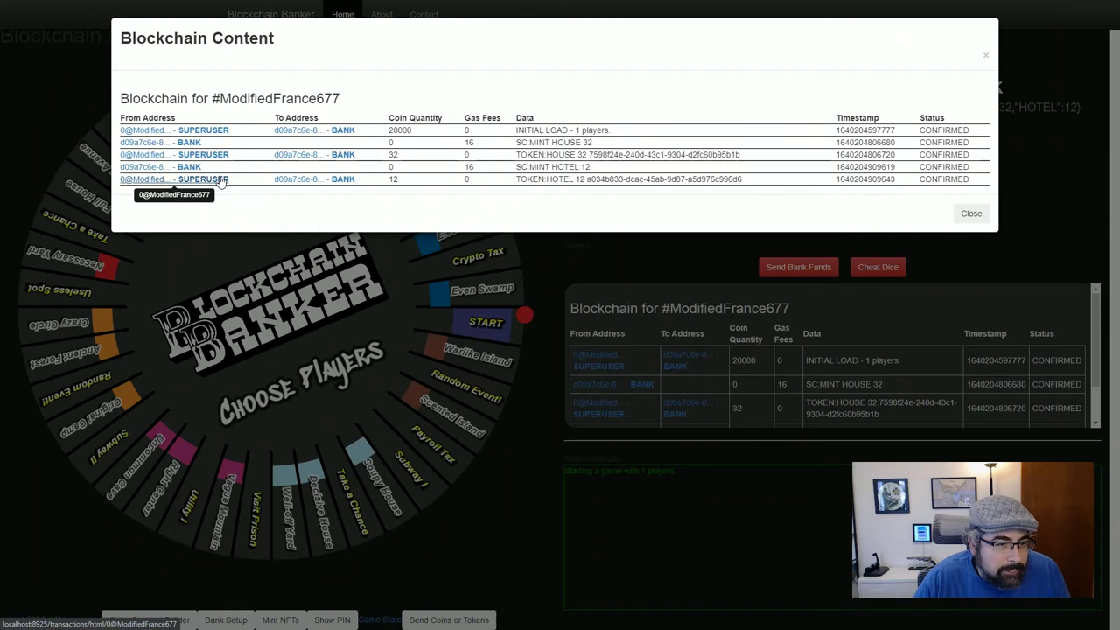
pyautogui.moveTo(516, 179); pyautogui.dragTo(614, 180)
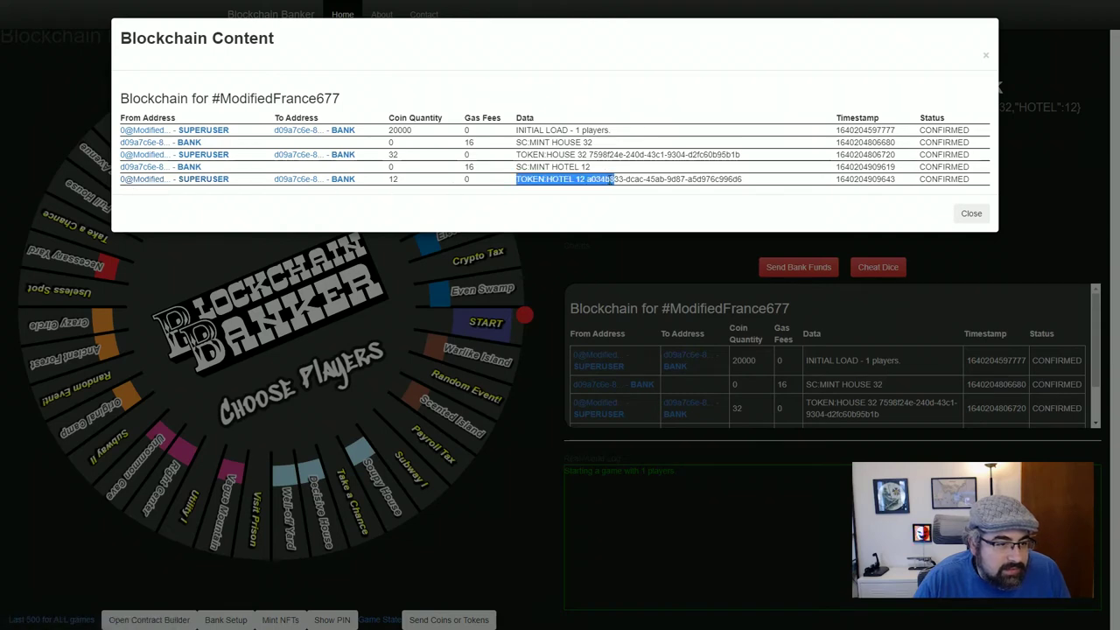
pyautogui.doubleClick(580, 179)
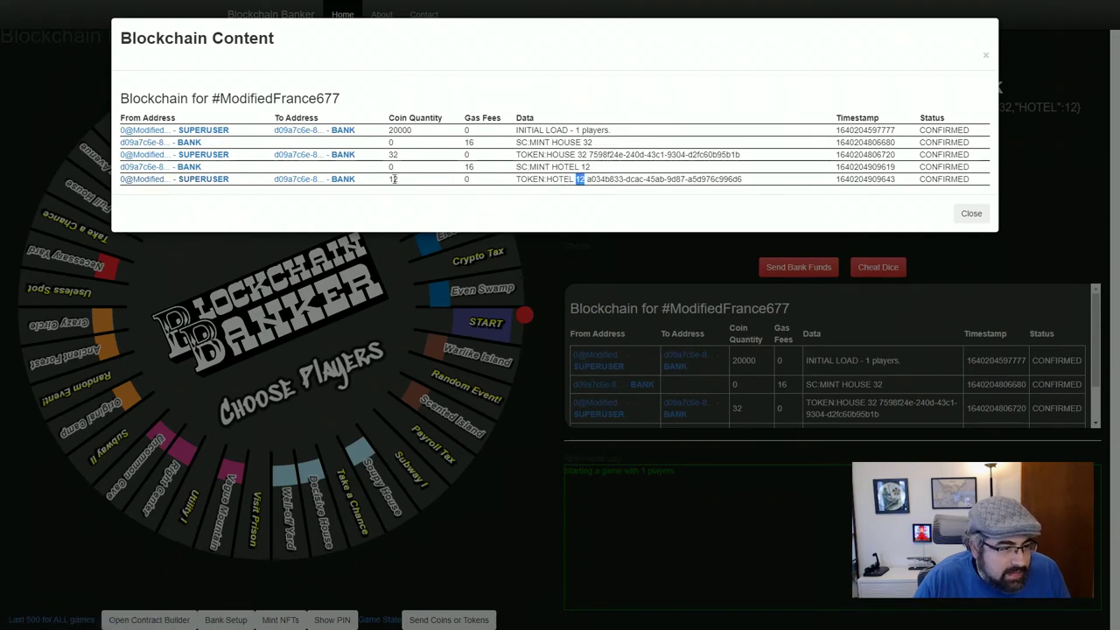
# Check the bank's wallet summary: 19968 BBCOIN, 32 HOUSE, 12 HOTEL after two 16 gas fees
pyautogui.click(343, 179)
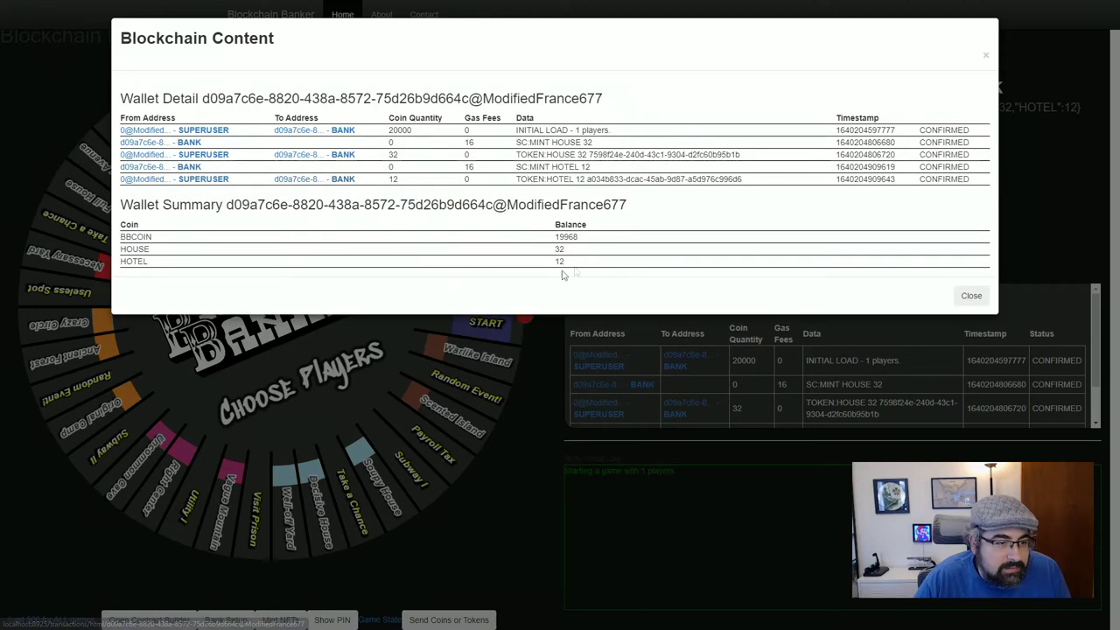
pyautogui.doubleClick(134, 249)
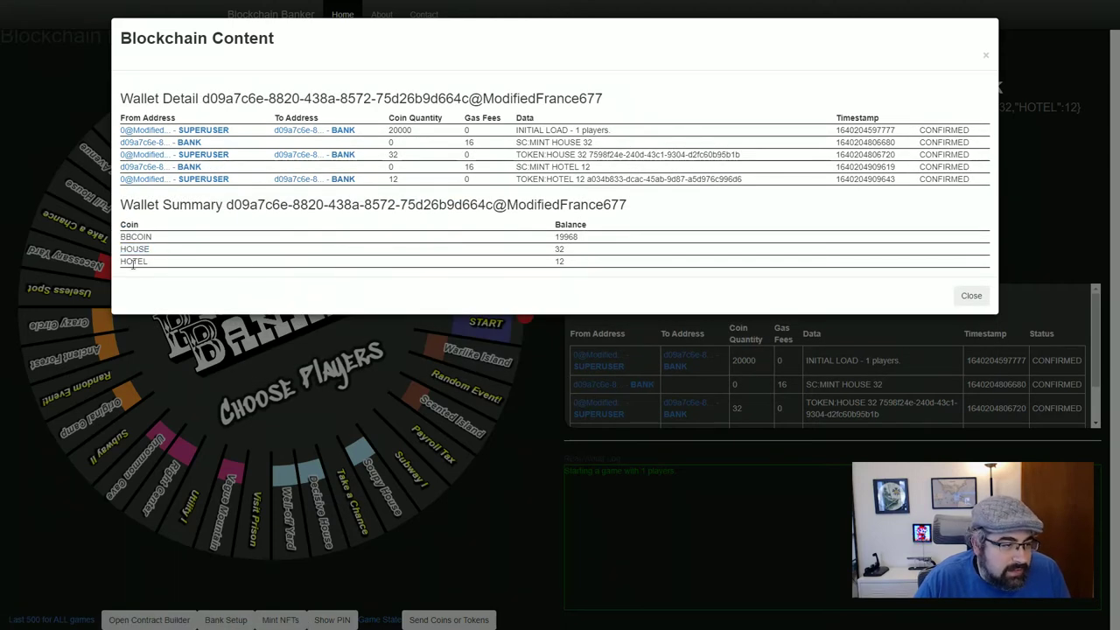
pyautogui.doubleClick(133, 261)
pyautogui.click(446, 292)
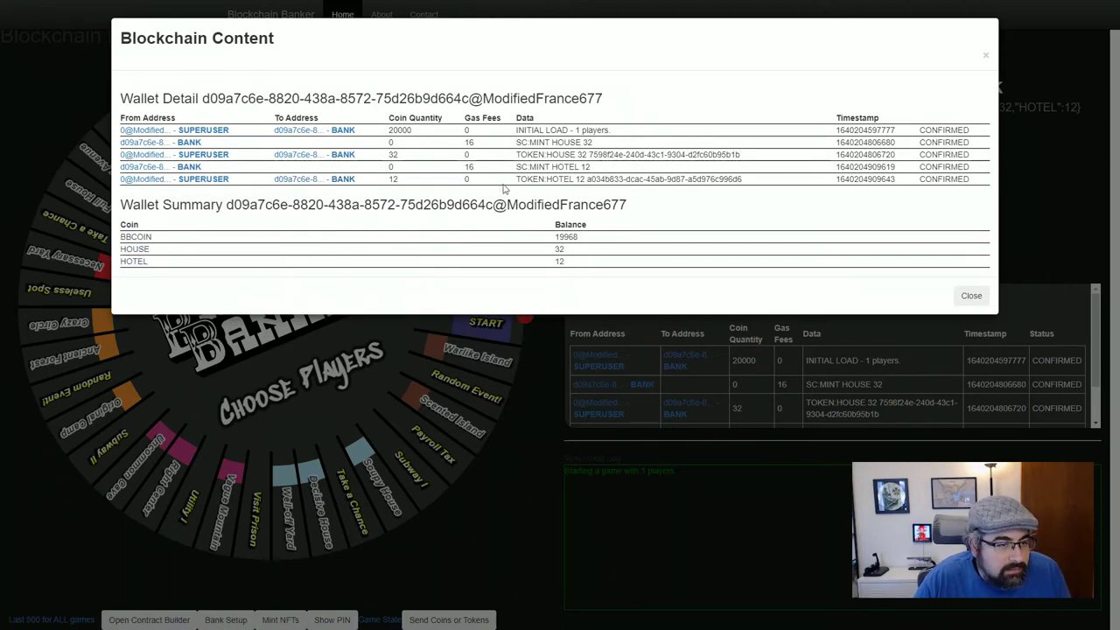
pyautogui.moveTo(590, 180); pyautogui.dragTo(754, 183)
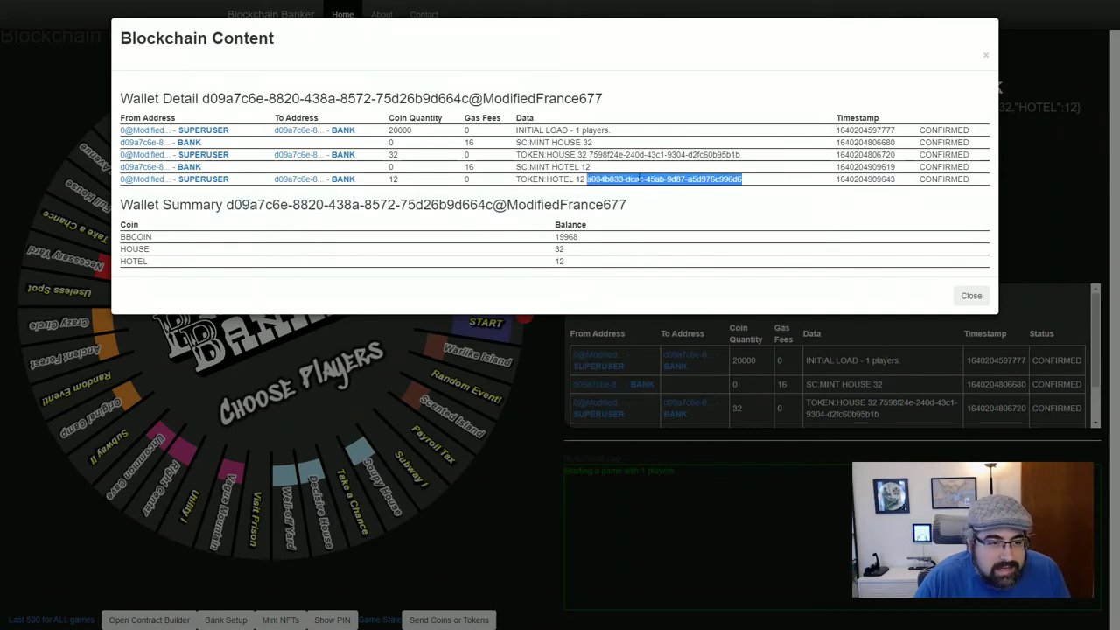
pyautogui.click(538, 177)
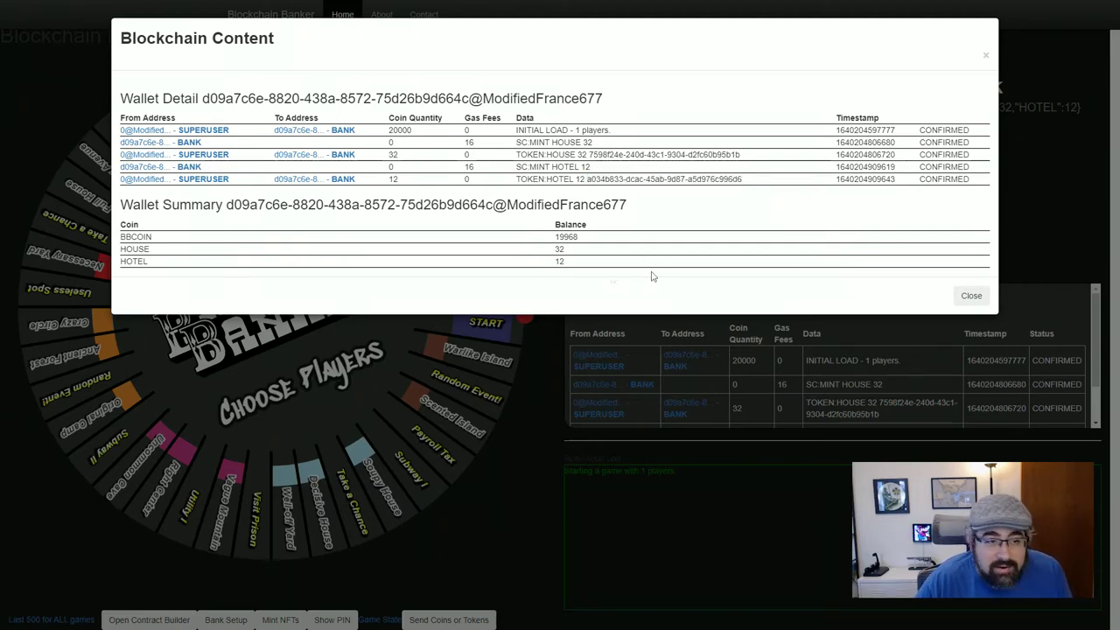
pyautogui.moveTo(549, 238); pyautogui.dragTo(588, 245)
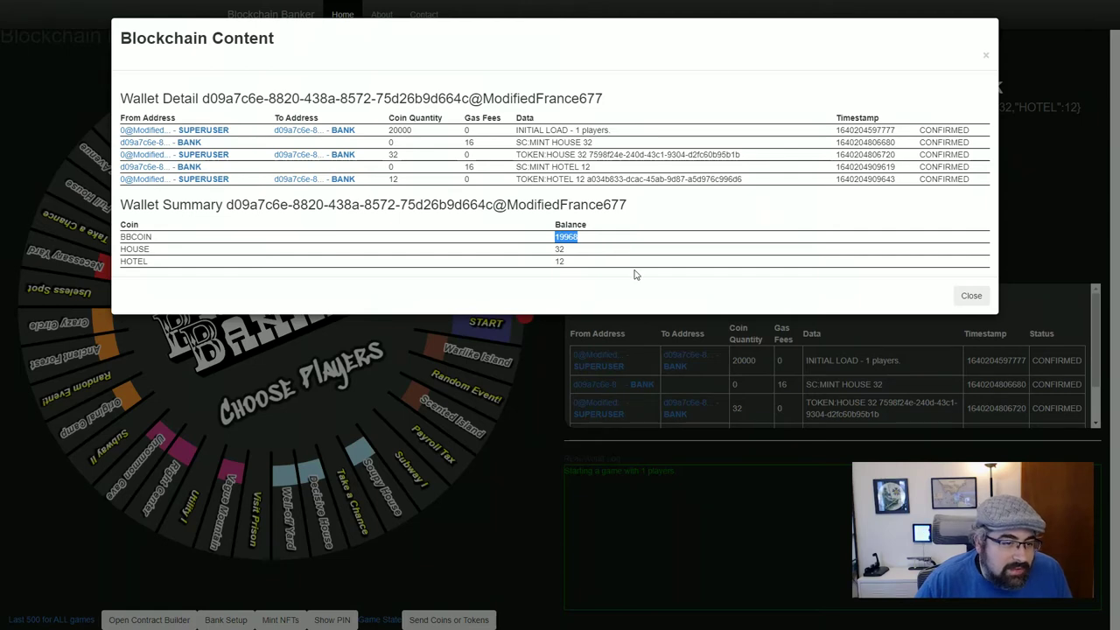
pyautogui.doubleClick(468, 142)
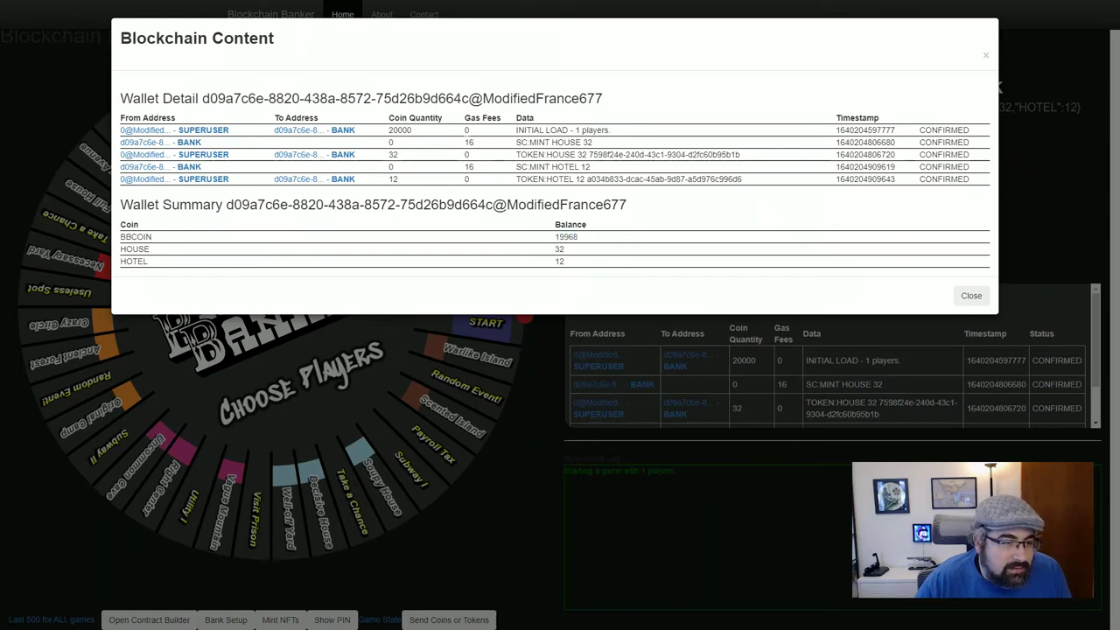
pyautogui.doubleClick(469, 166)
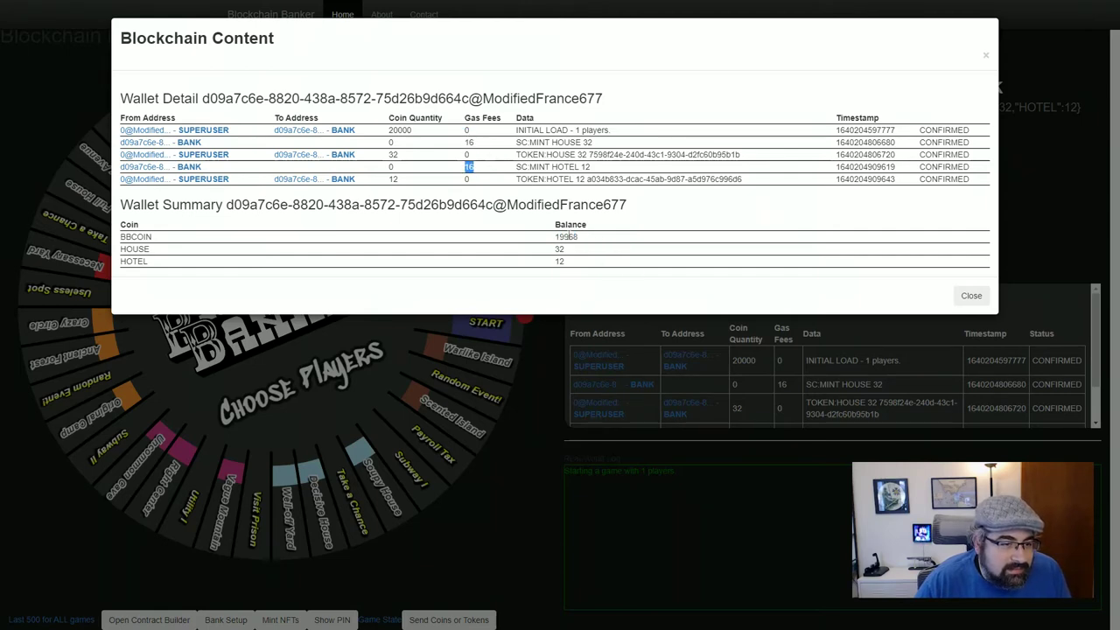
pyautogui.moveTo(567, 236); pyautogui.dragTo(587, 240)
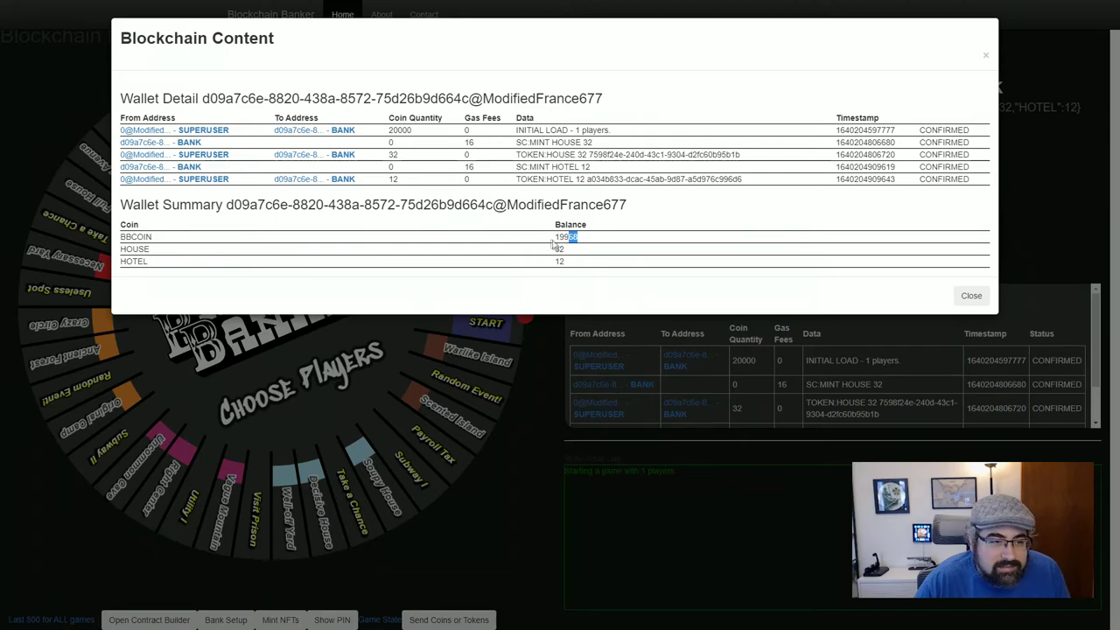
pyautogui.click(561, 238)
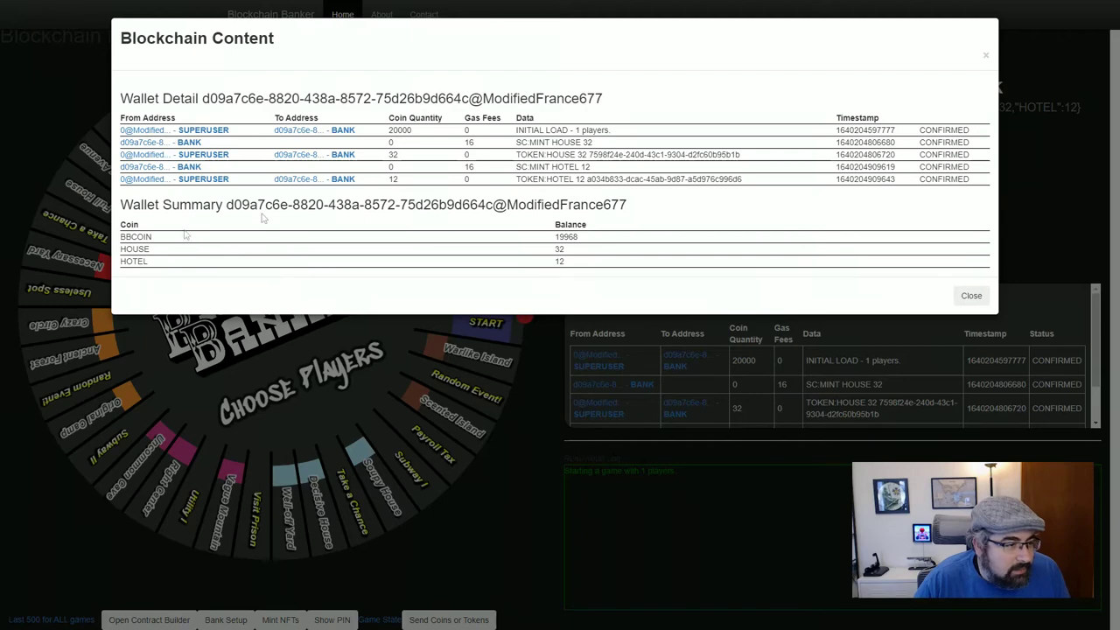
pyautogui.click(971, 296)
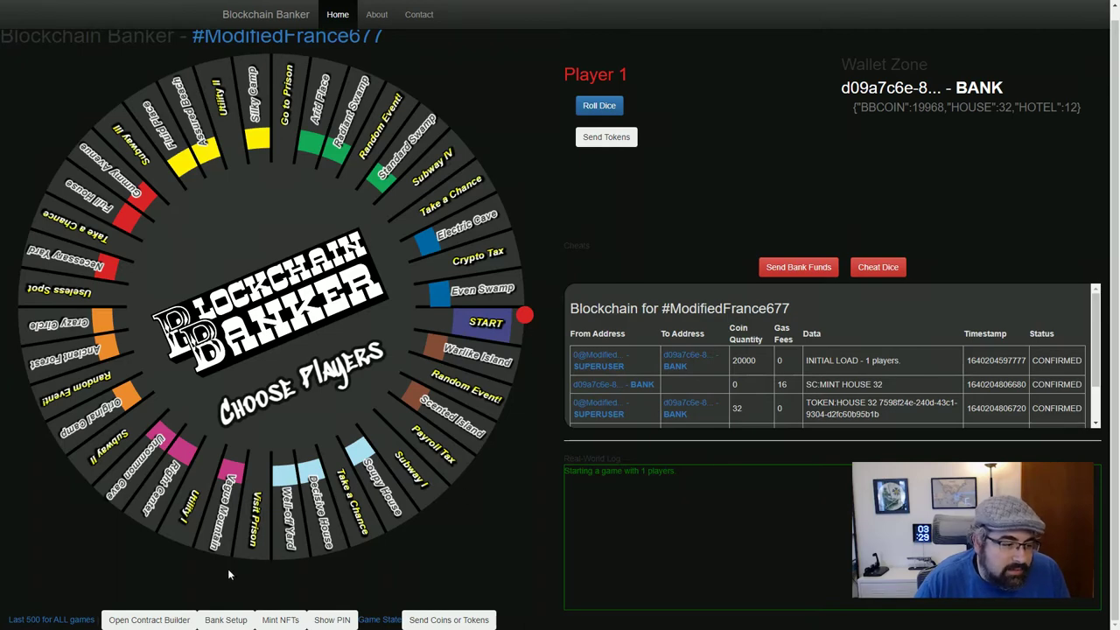
pyautogui.click(226, 619)
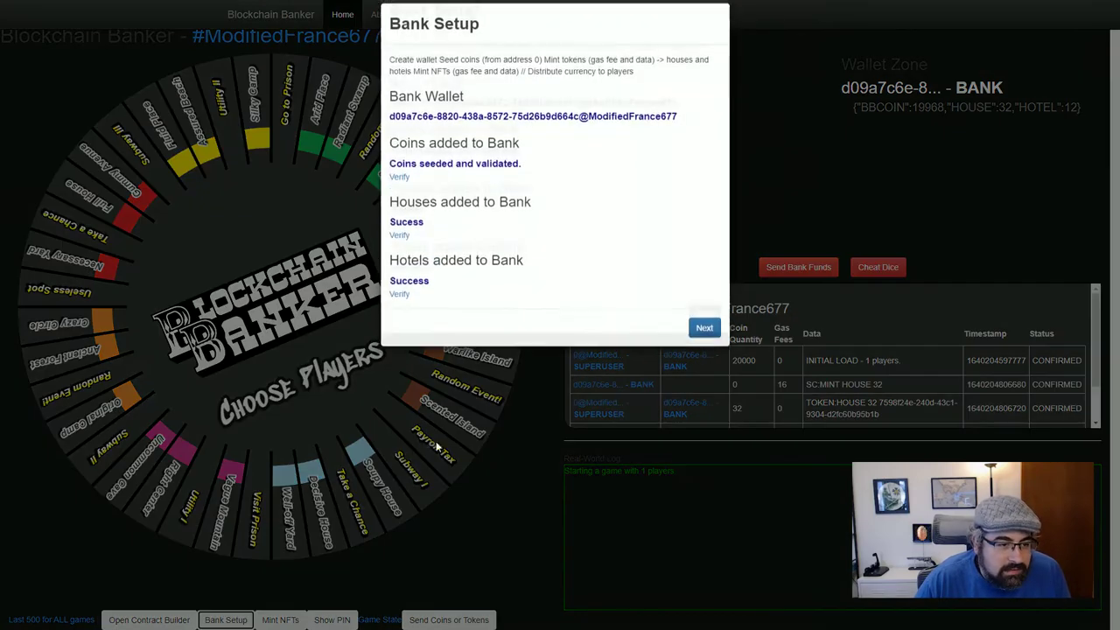
# Create Player 1's wallet, highlight its new address, and glance over the blockchain ledger
pyautogui.click(704, 328)
pyautogui.click(492, 87)
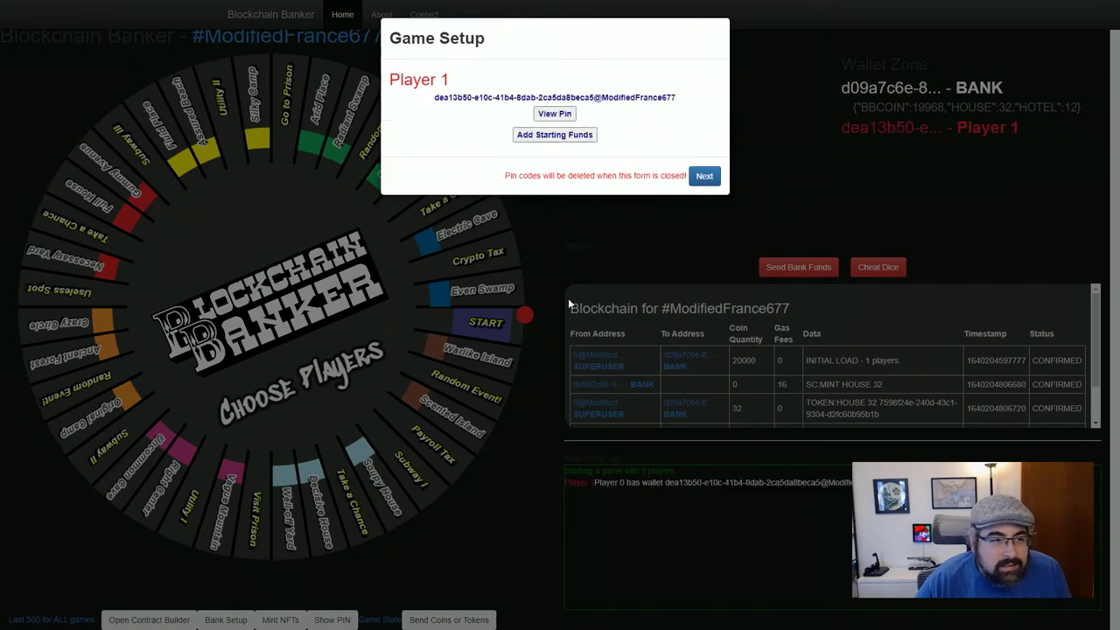
pyautogui.moveTo(435, 97); pyautogui.dragTo(694, 102)
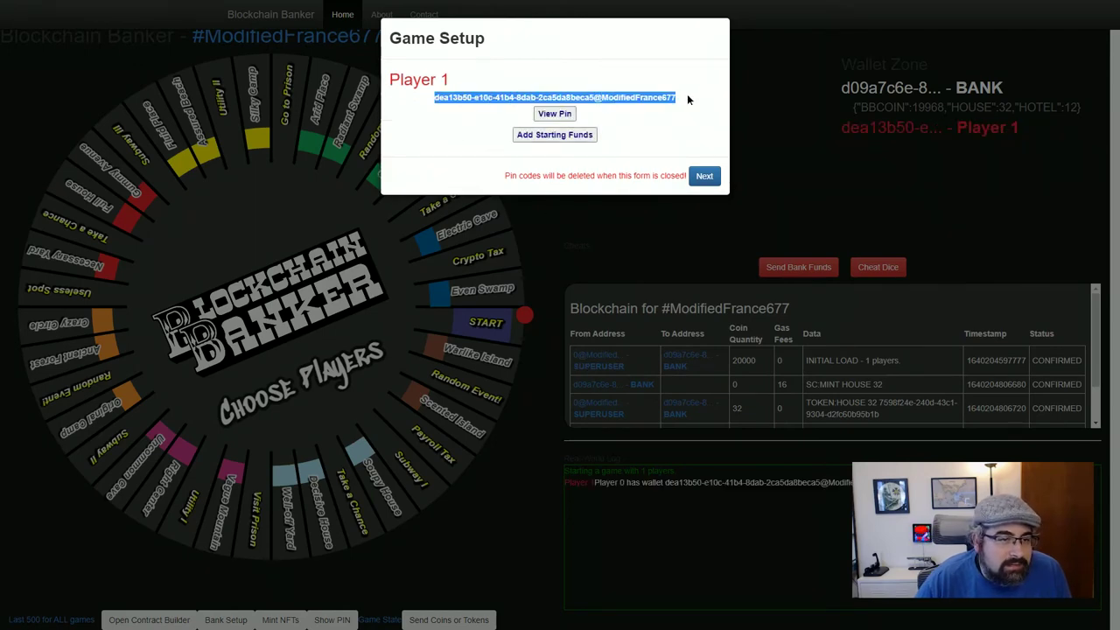
pyautogui.click(688, 100)
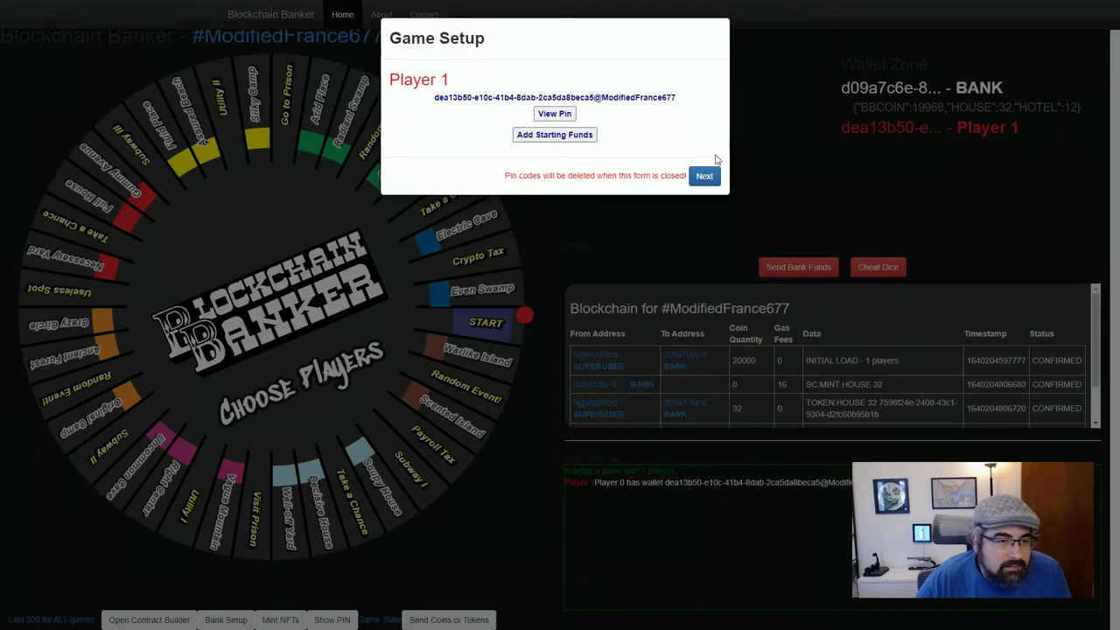
pyautogui.click(936, 141)
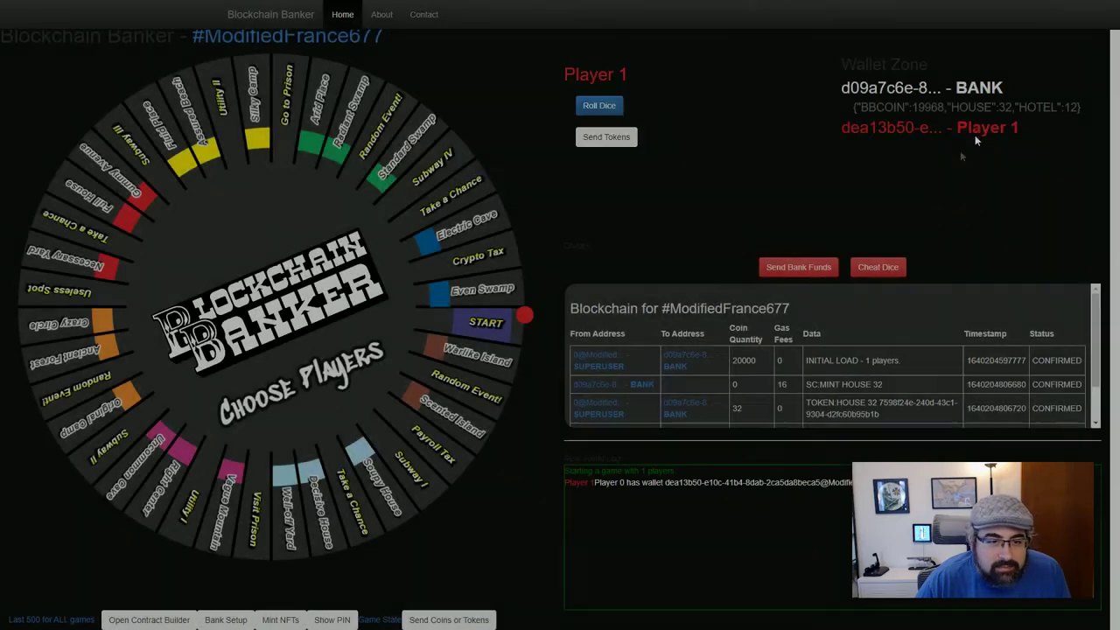
pyautogui.click(282, 36)
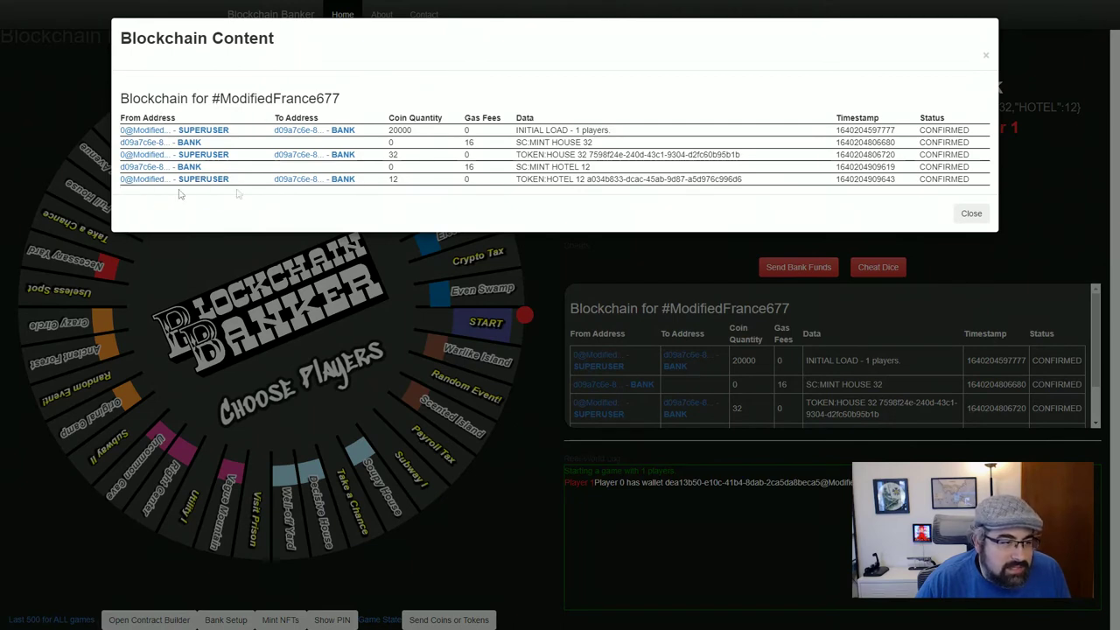
pyautogui.click(1055, 172)
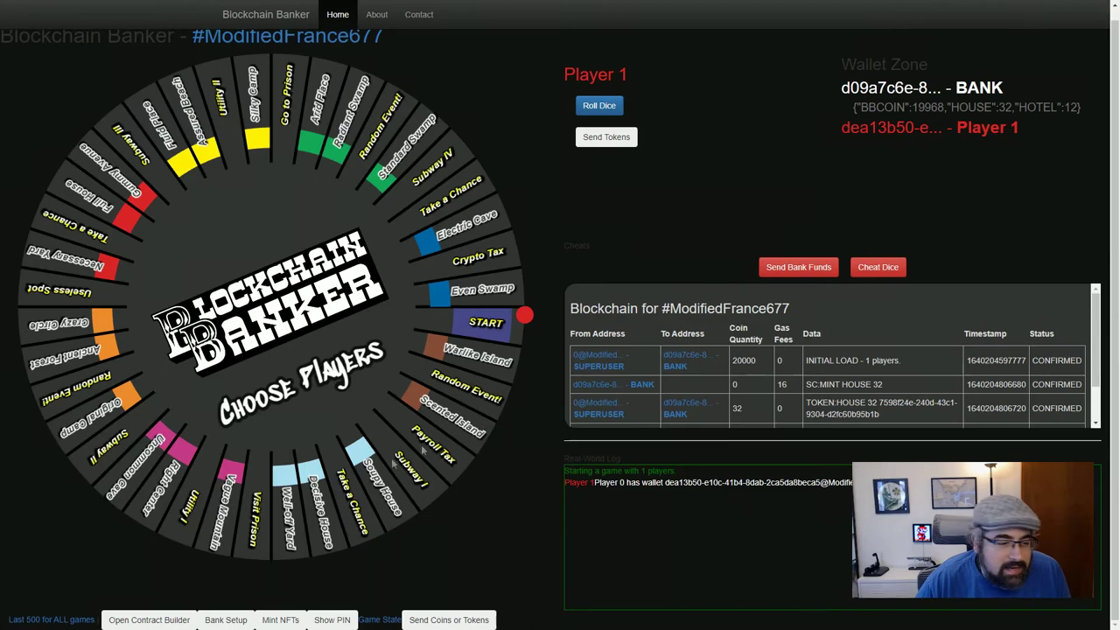
pyautogui.click(228, 621)
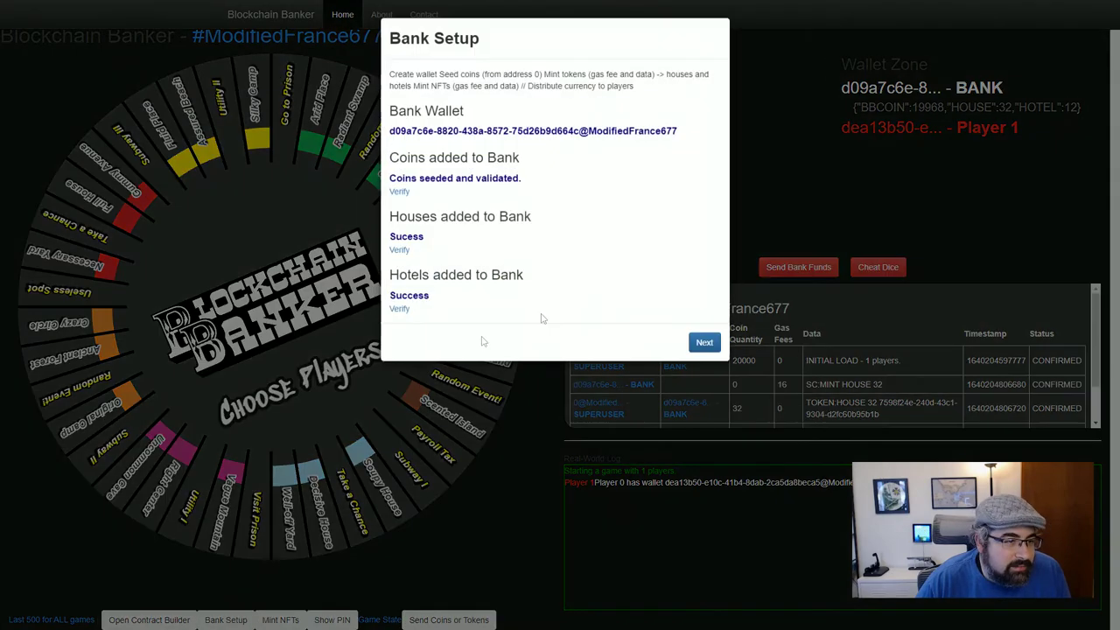
pyautogui.click(705, 341)
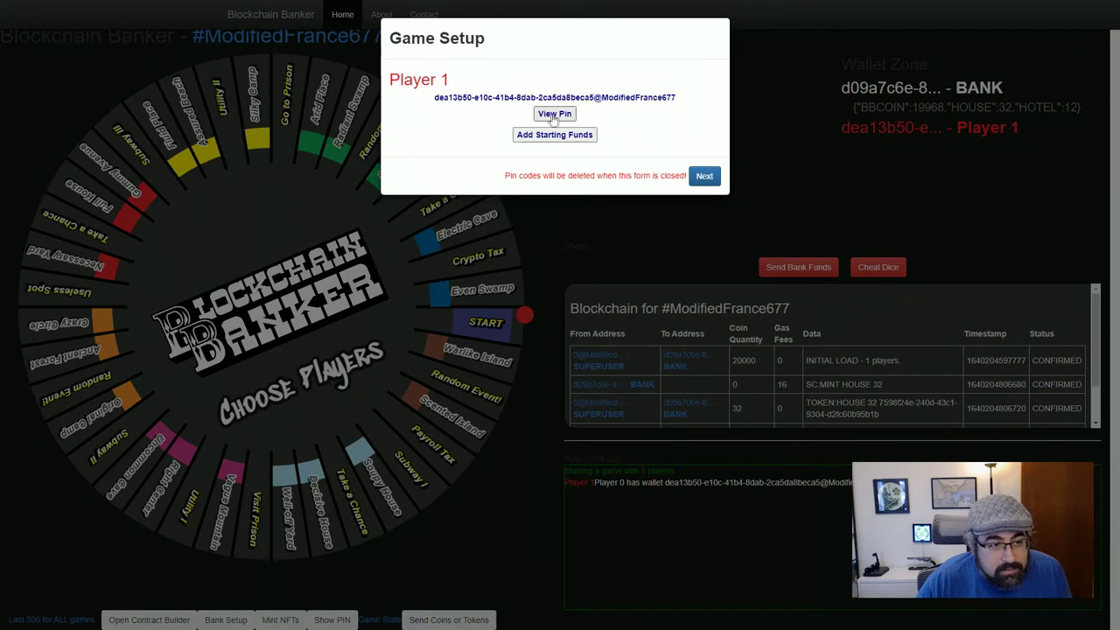
pyautogui.moveTo(434, 98); pyautogui.dragTo(675, 96)
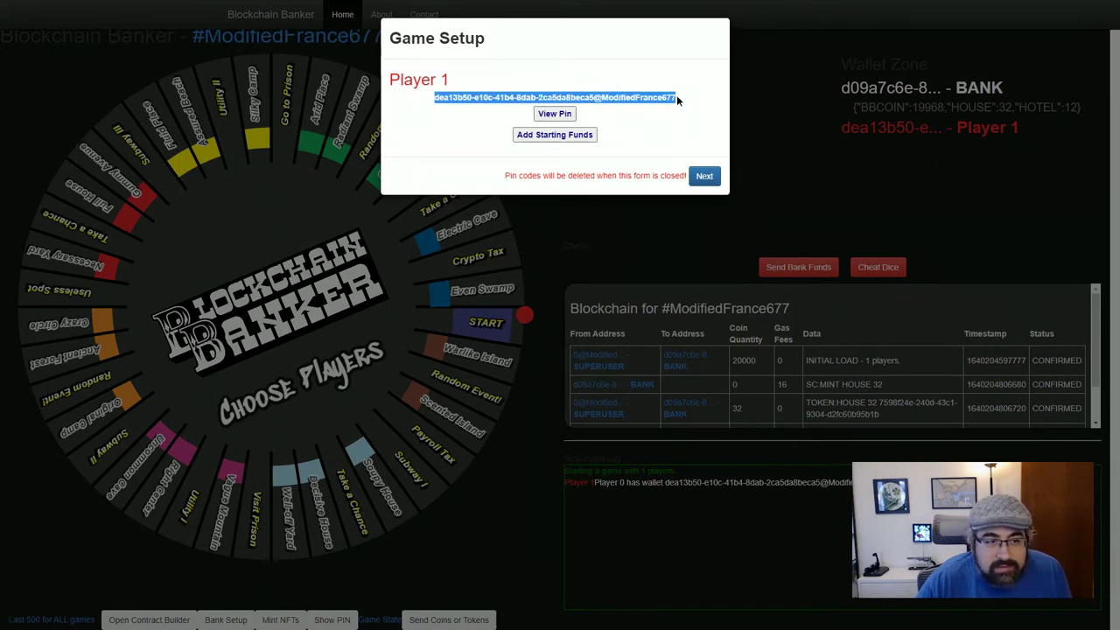
pyautogui.click(674, 96)
pyautogui.moveTo(434, 99); pyautogui.dragTo(698, 103)
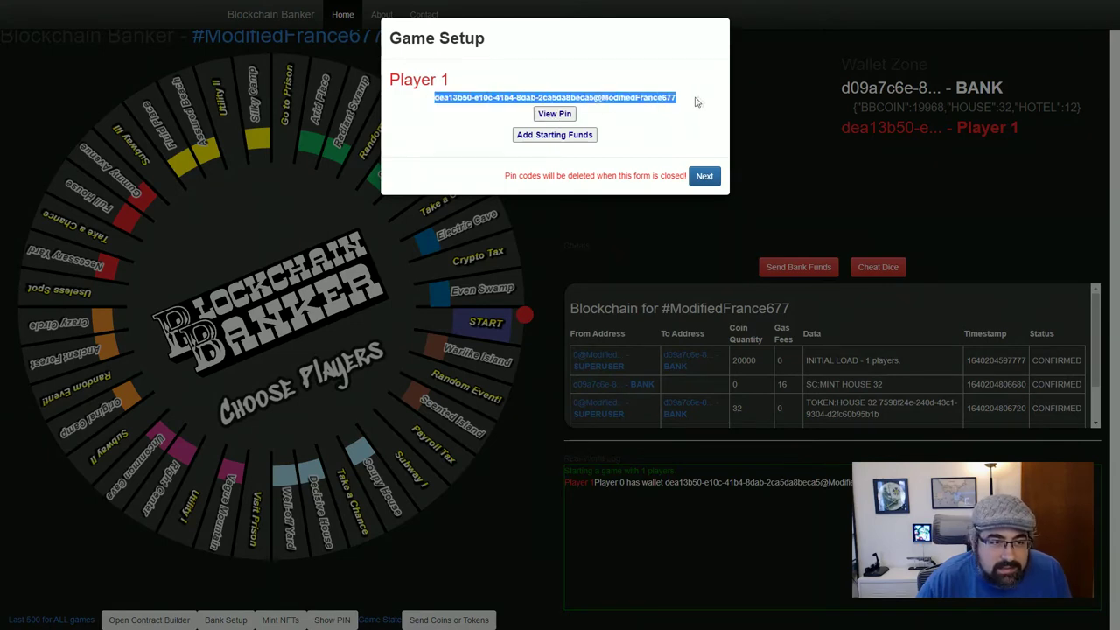
pyautogui.click(571, 114)
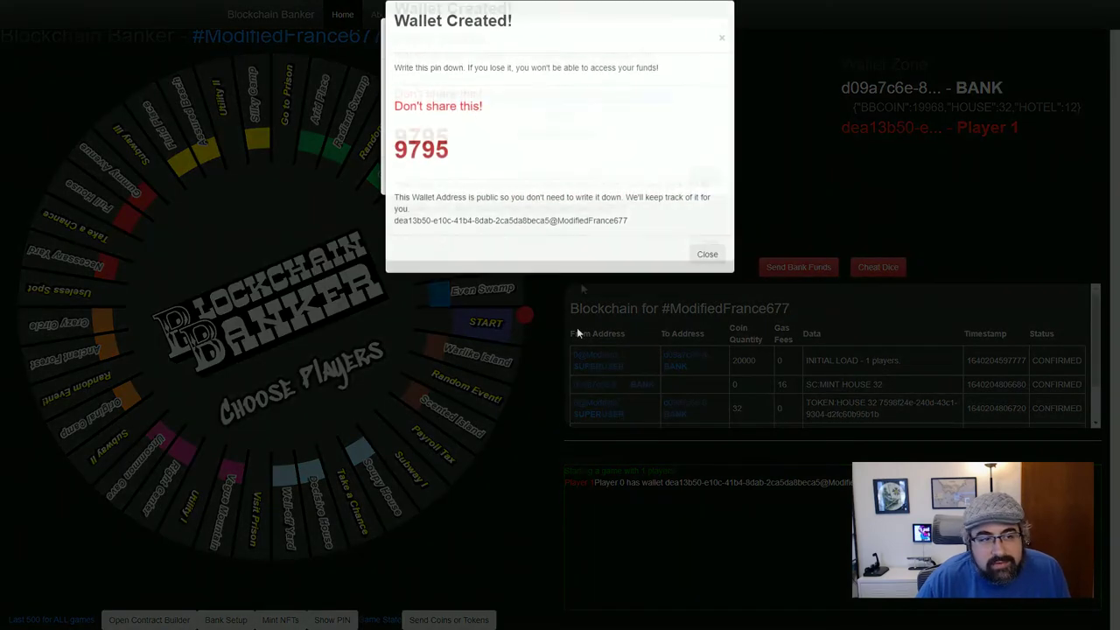
pyautogui.moveTo(394, 167); pyautogui.dragTo(450, 166)
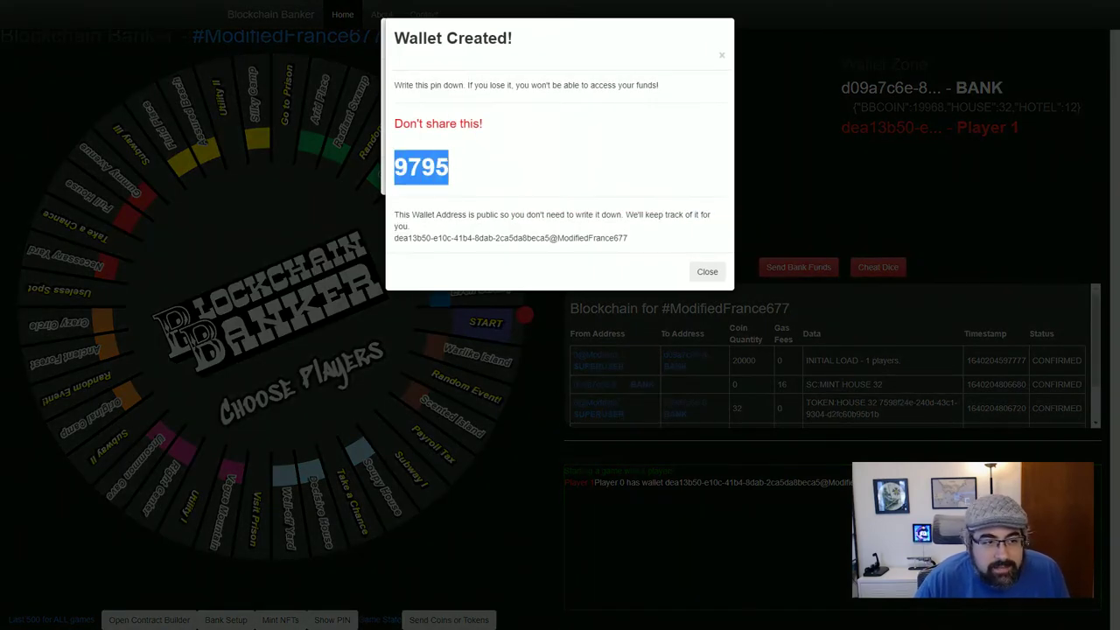
pyautogui.click(423, 190)
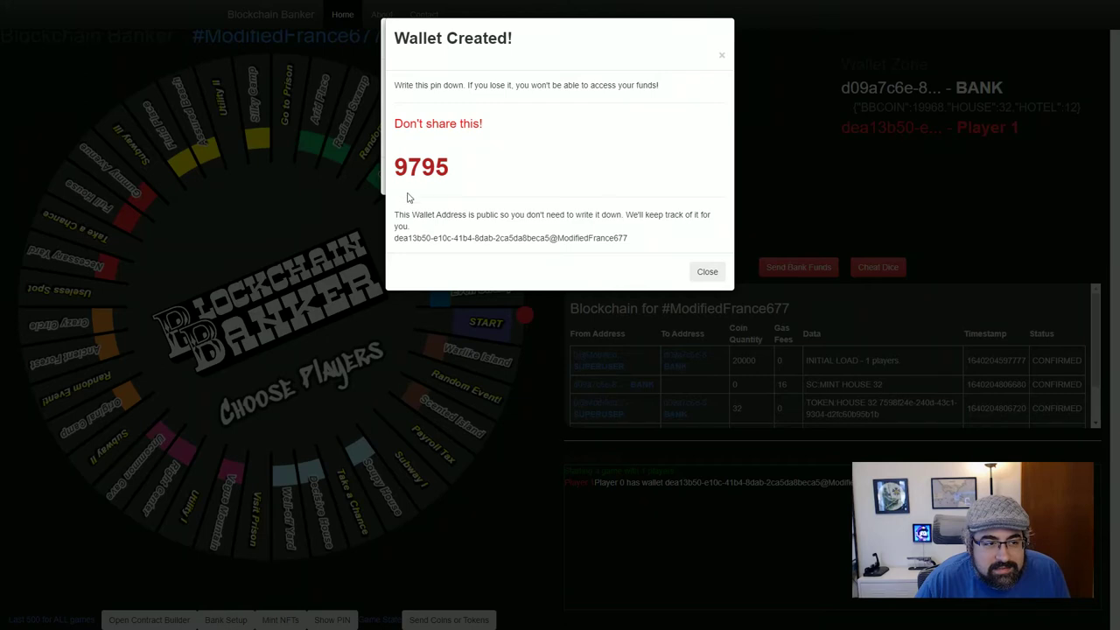
pyautogui.moveTo(397, 174); pyautogui.dragTo(434, 168)
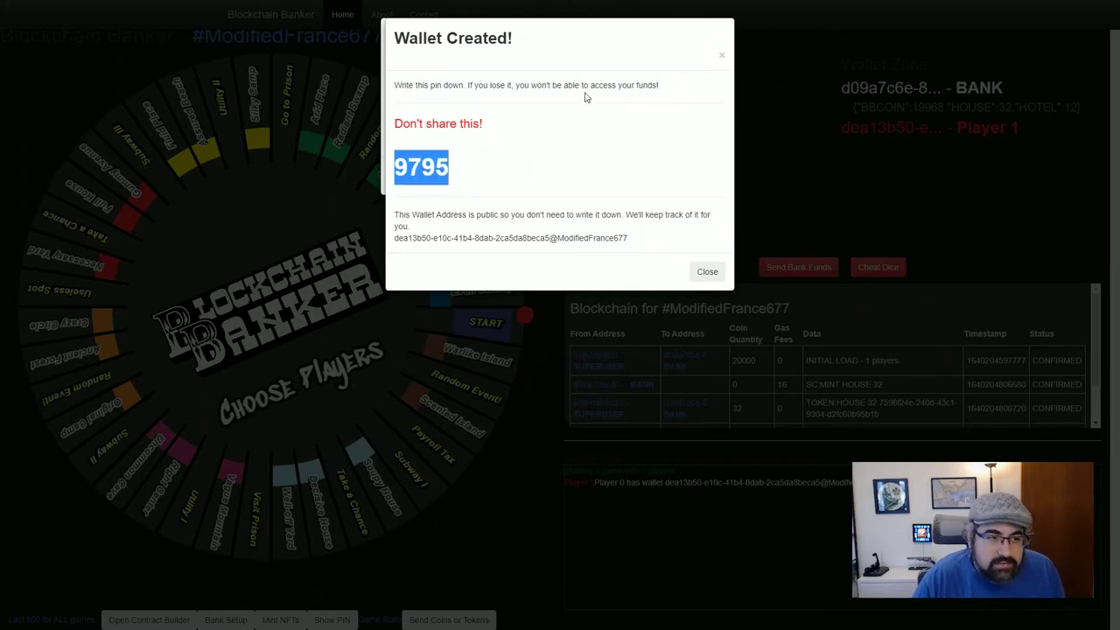
pyautogui.click(539, 175)
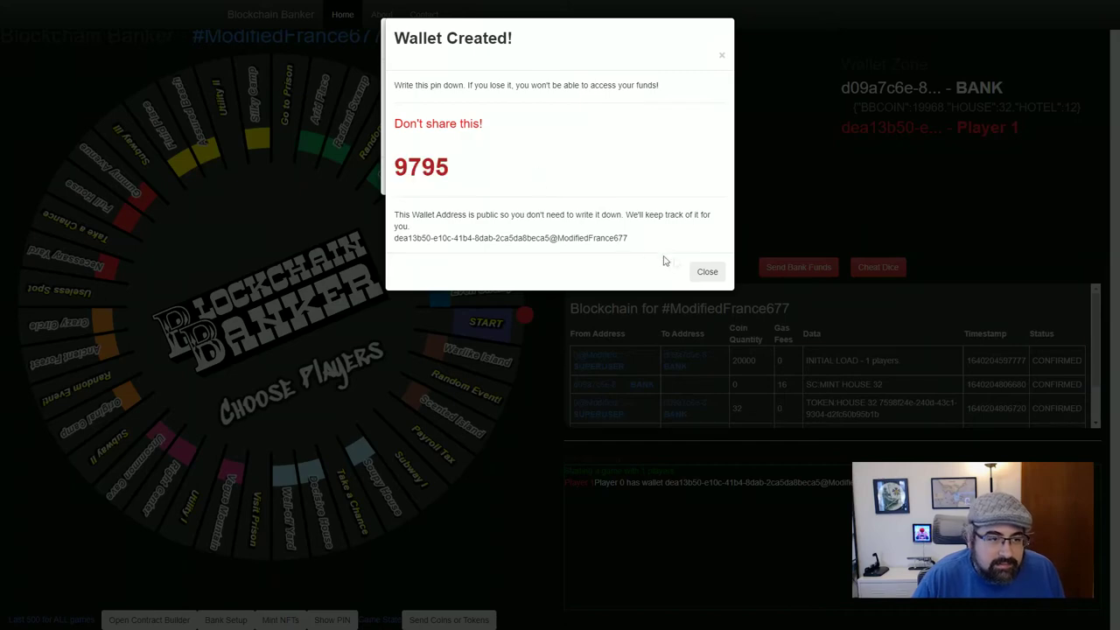
pyautogui.click(707, 272)
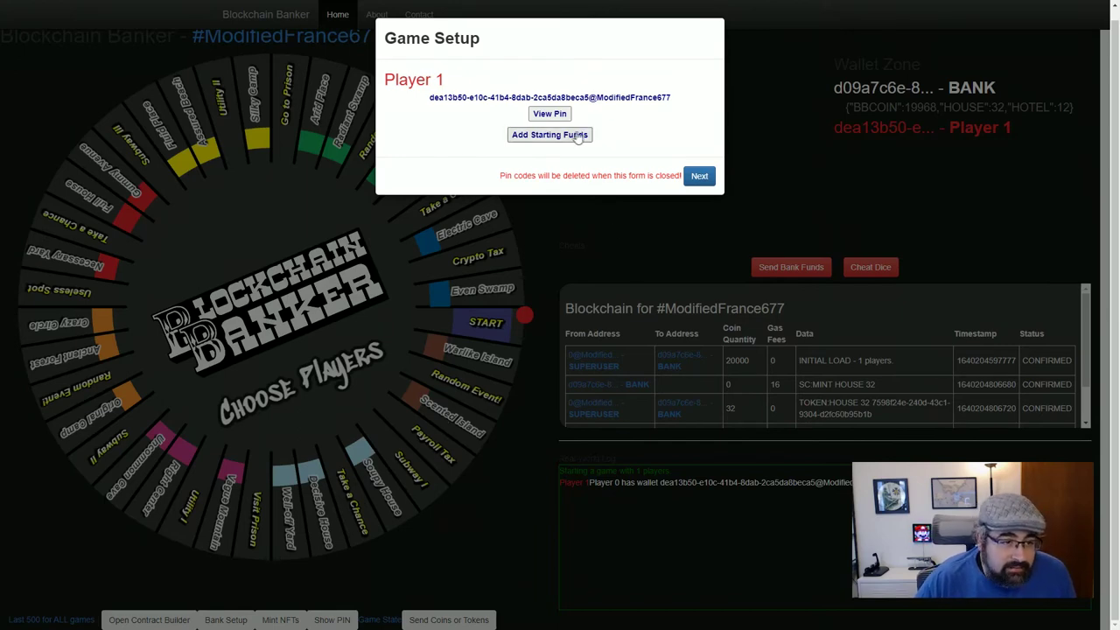
# Open Add Starting Funds and check the bank source, Player 1 destination and 1500 quantity
pyautogui.click(576, 136)
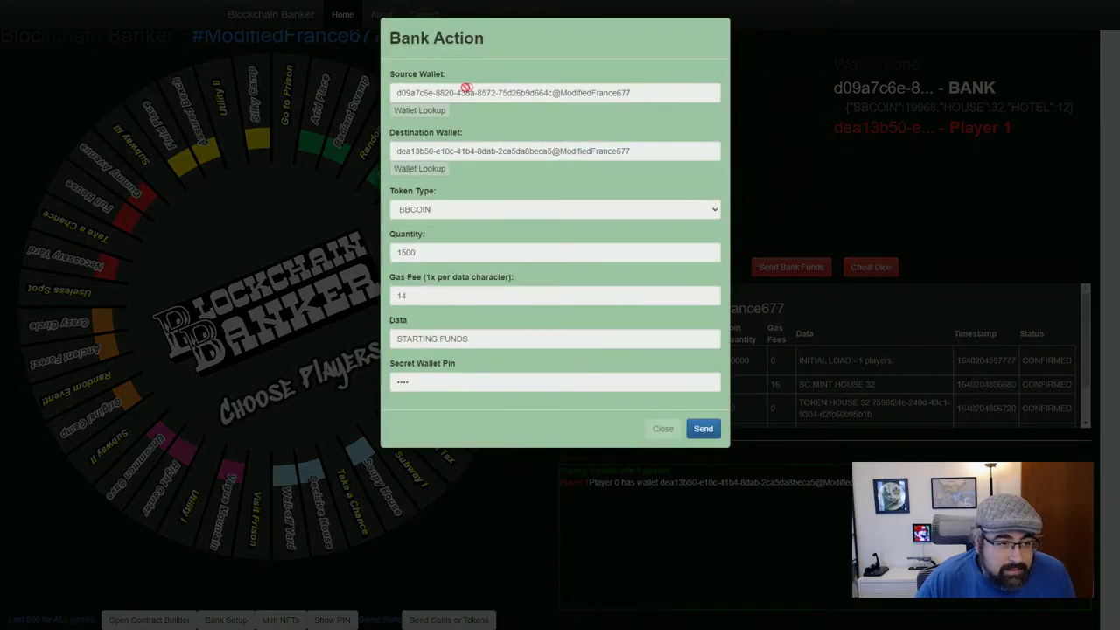
pyautogui.moveTo(393, 93); pyautogui.dragTo(591, 93)
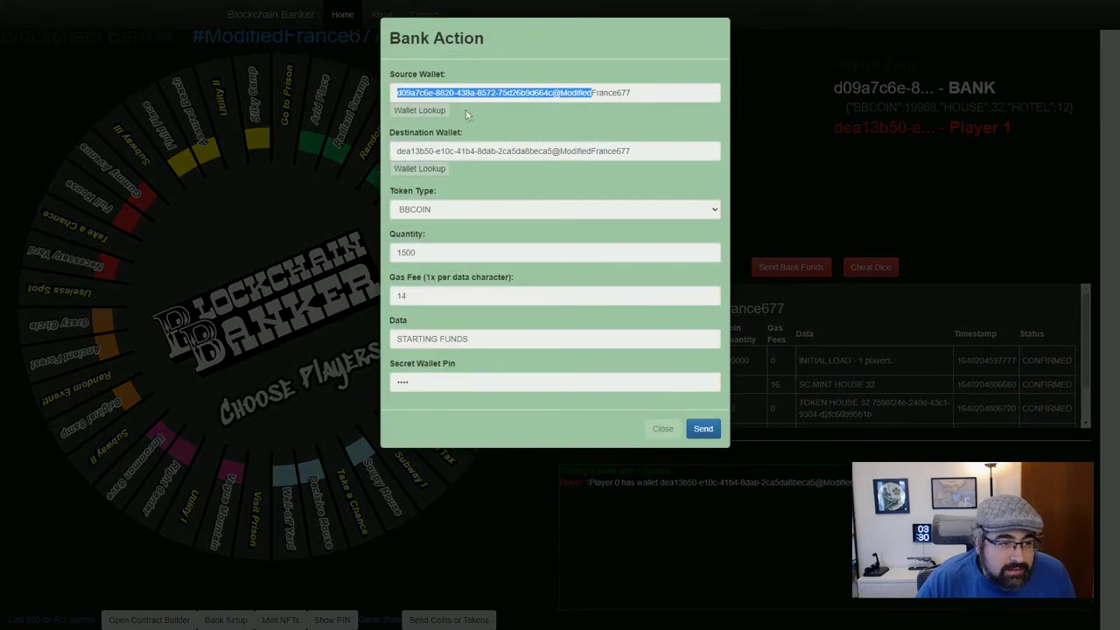
pyautogui.click(401, 94)
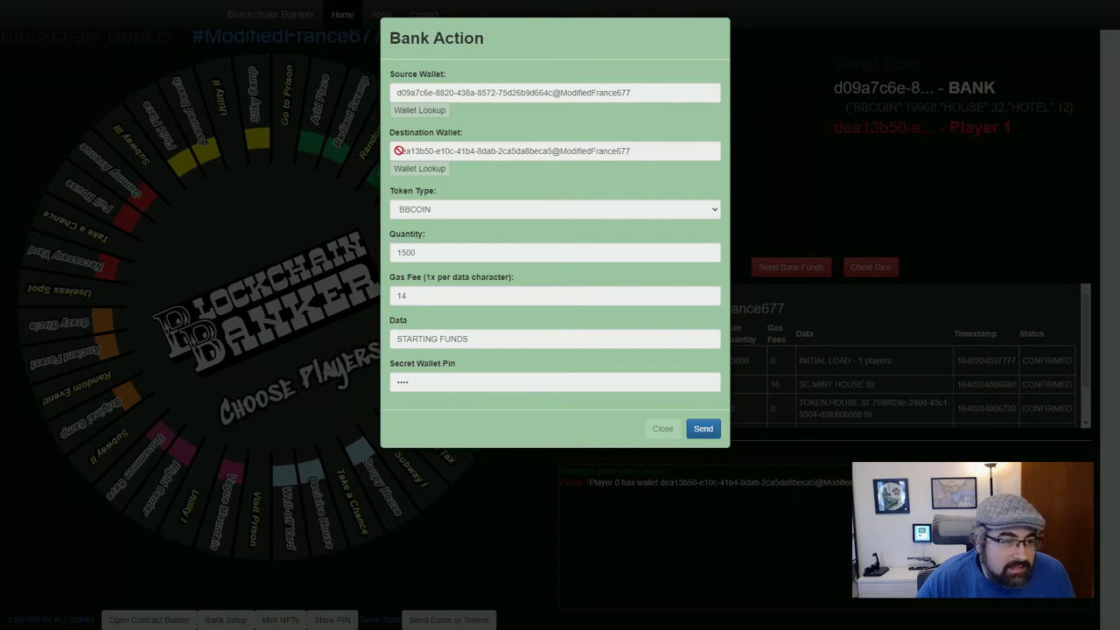
pyautogui.moveTo(396, 151); pyautogui.dragTo(420, 152)
pyautogui.click(865, 129)
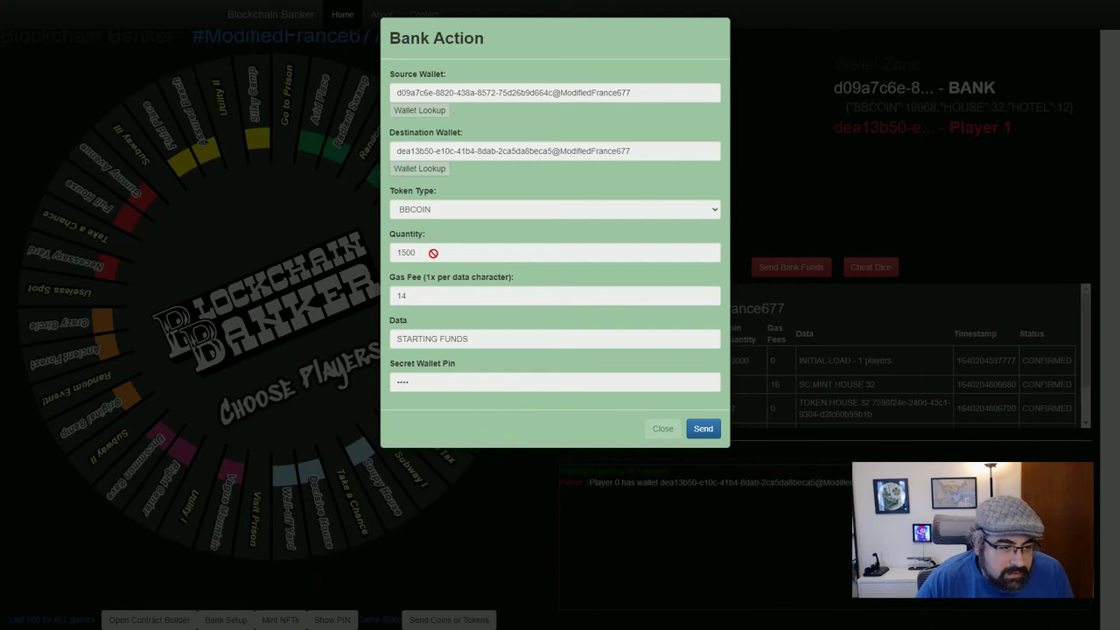
pyautogui.moveTo(401, 251); pyautogui.dragTo(428, 253)
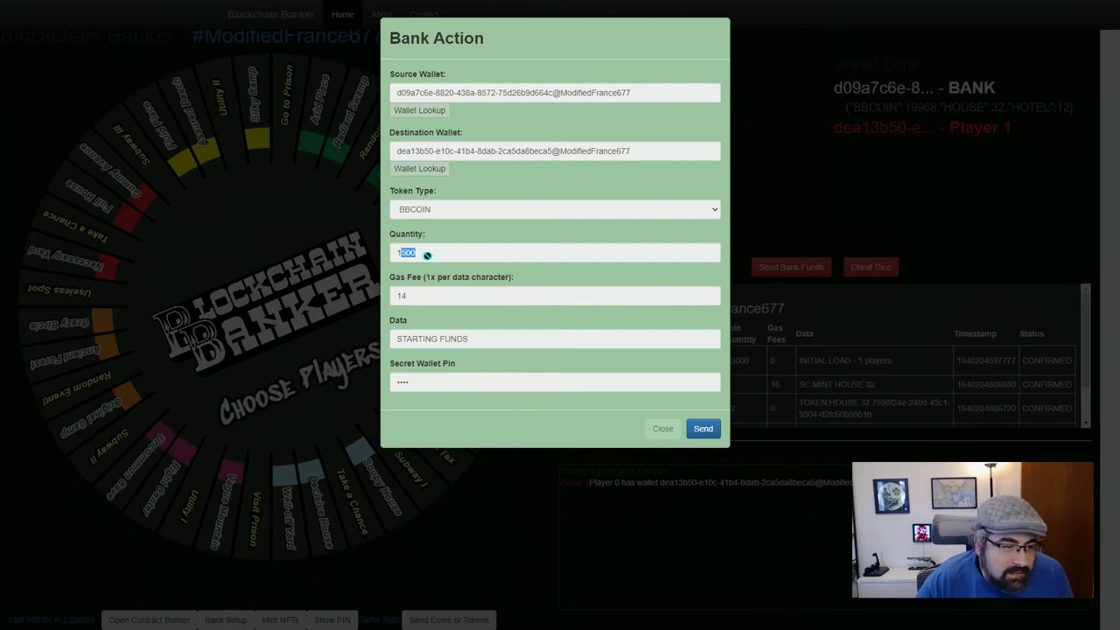
pyautogui.click(428, 254)
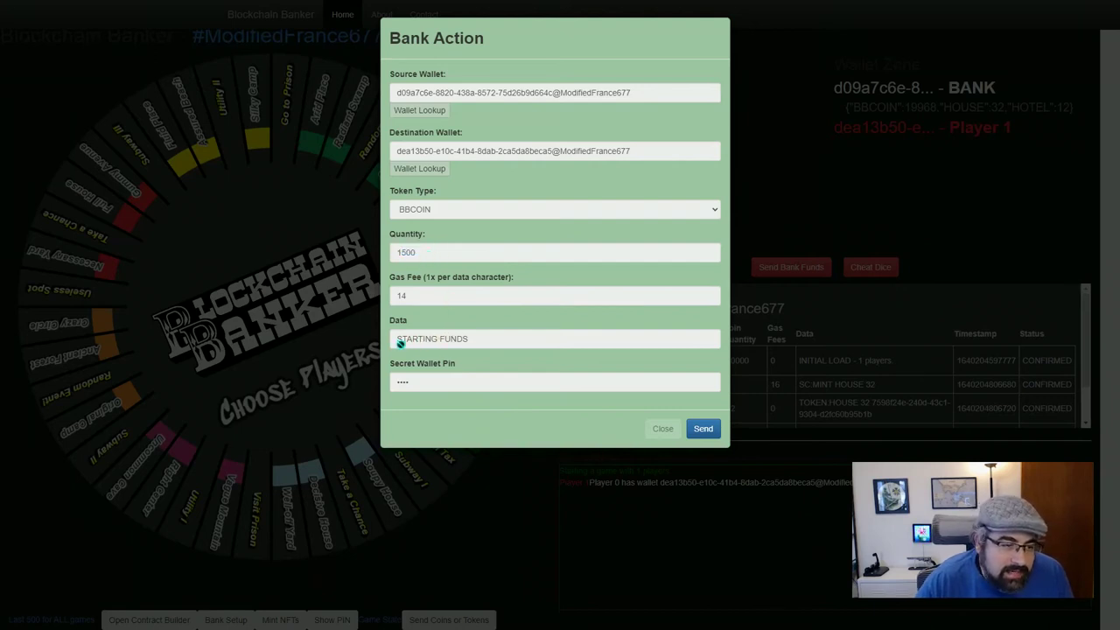
# Review the STARTING FUNDS data and 14 gas fee, then send the 1500 BBCOIN
pyautogui.moveTo(398, 340); pyautogui.dragTo(492, 344)
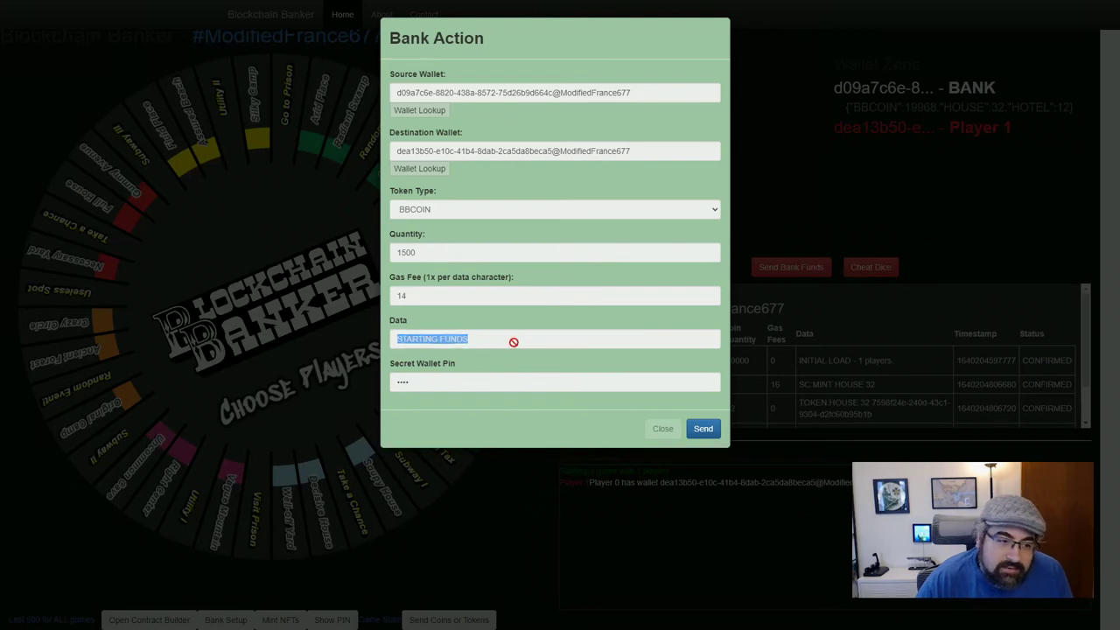
pyautogui.click(490, 370)
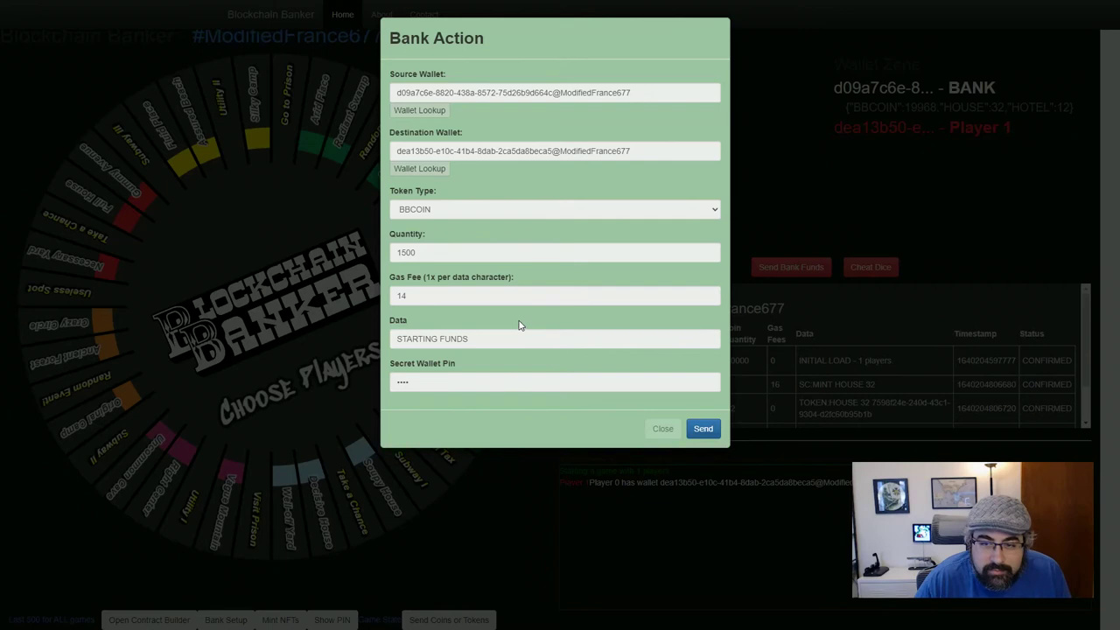
pyautogui.moveTo(398, 296); pyautogui.dragTo(462, 295)
pyautogui.click(466, 298)
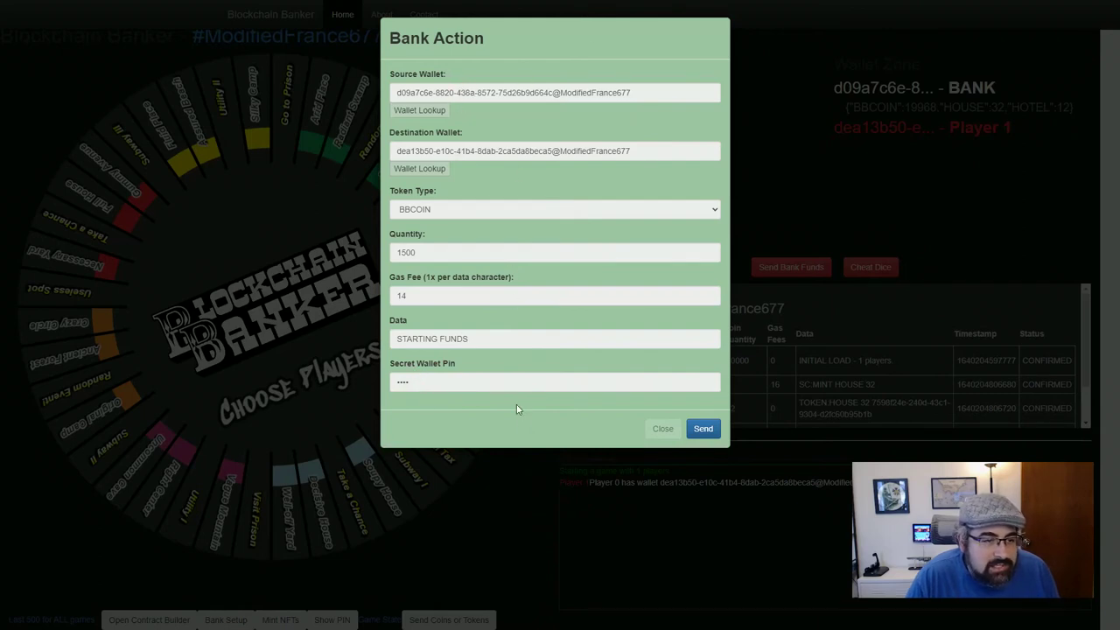
pyautogui.click(713, 432)
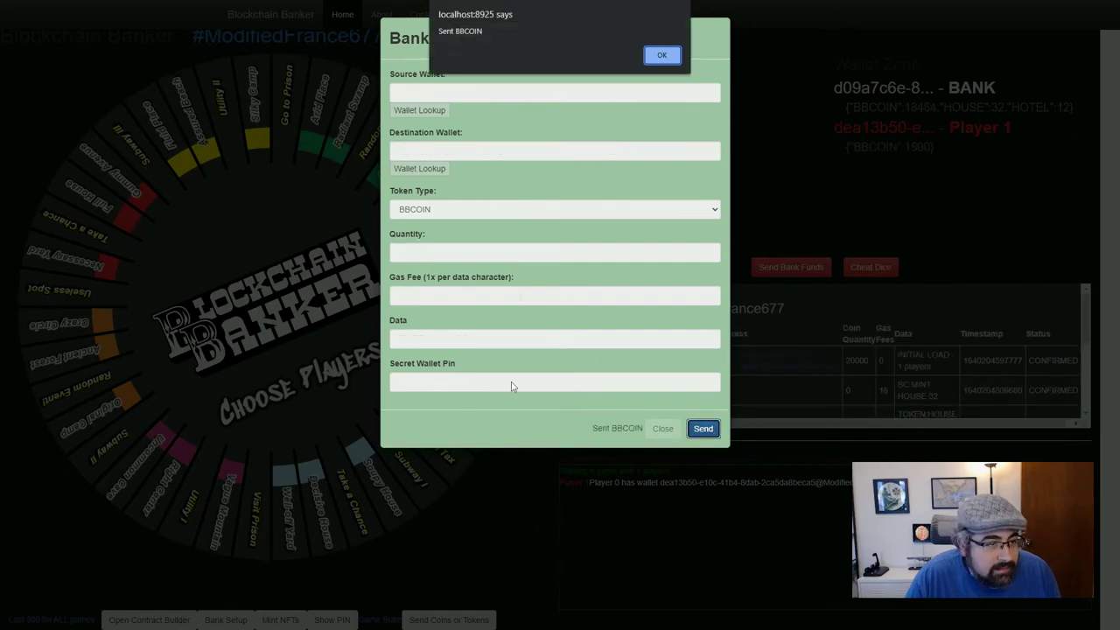
pyautogui.click(658, 58)
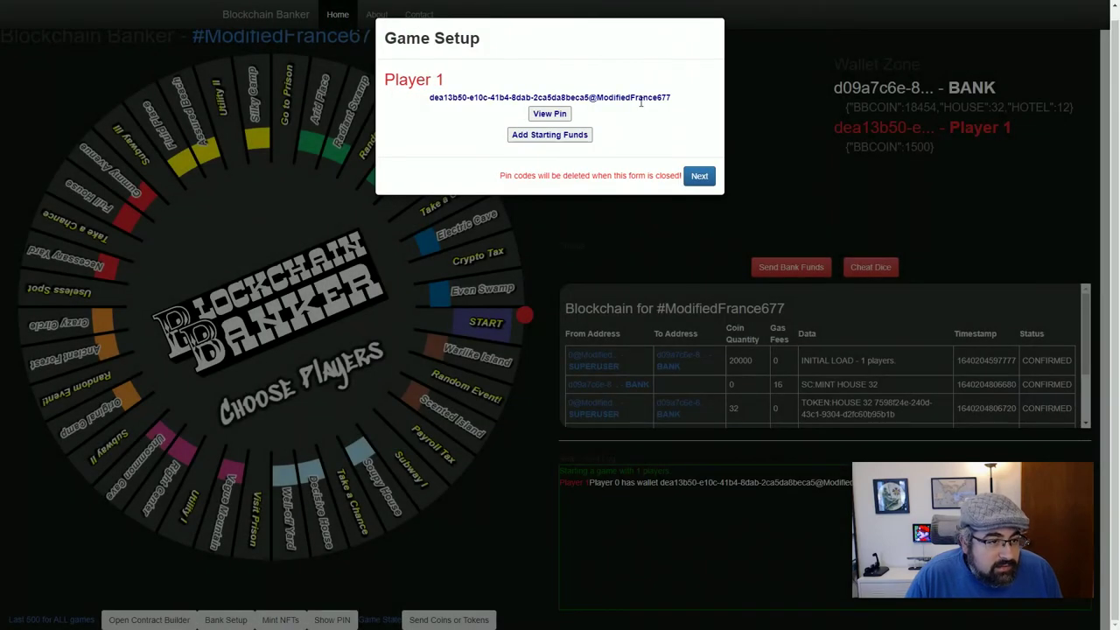
pyautogui.click(698, 175)
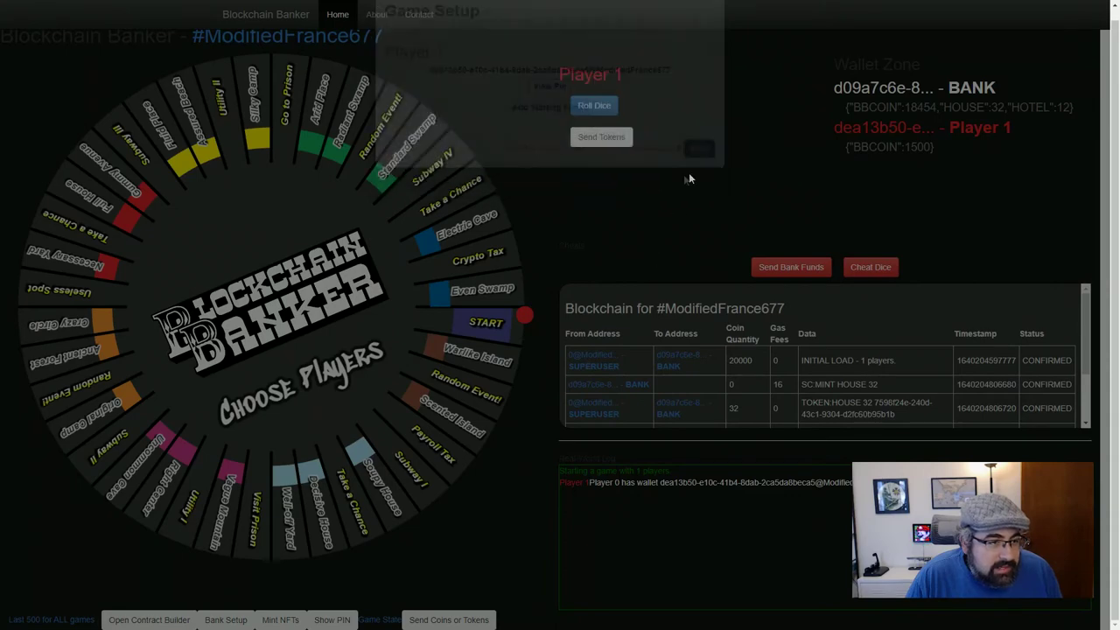
pyautogui.click(381, 36)
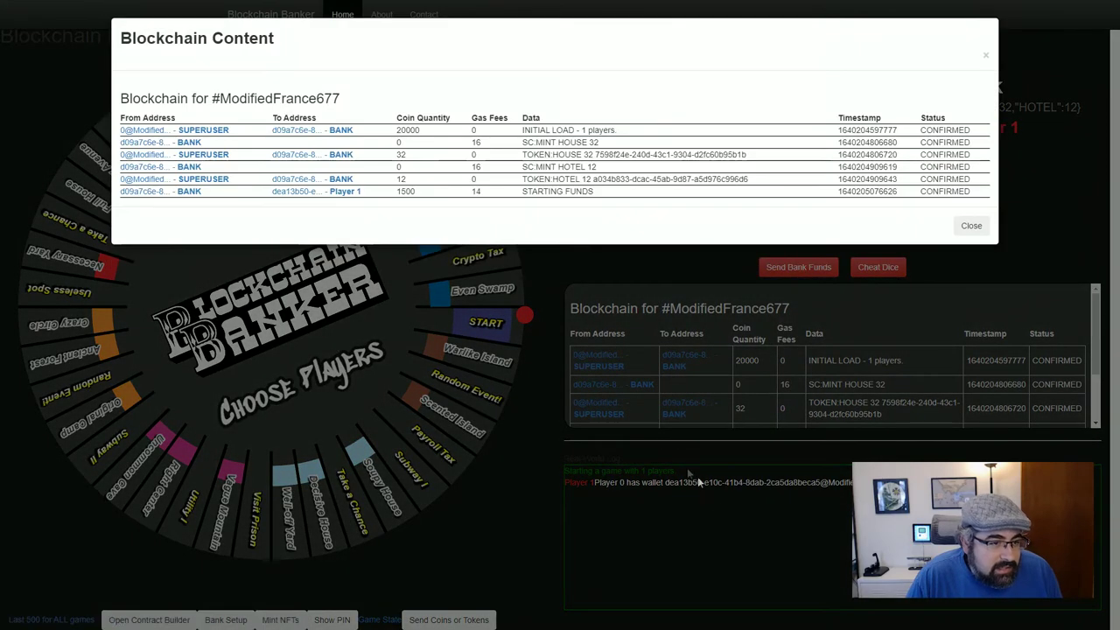
pyautogui.doubleClick(932, 191)
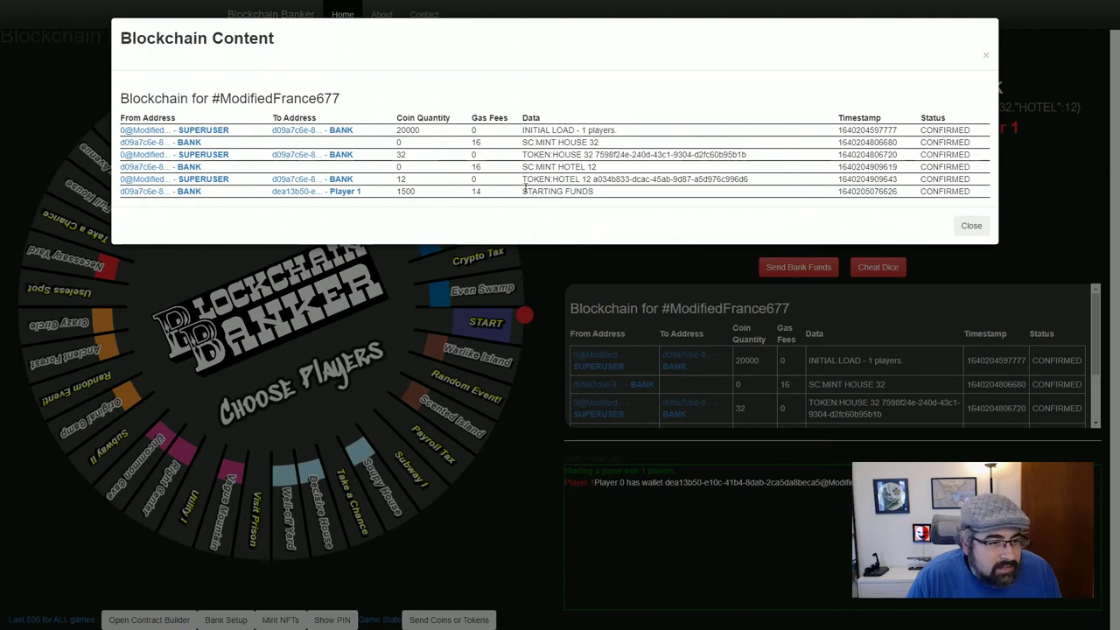
pyautogui.doubleClick(530, 190)
pyautogui.click(483, 191)
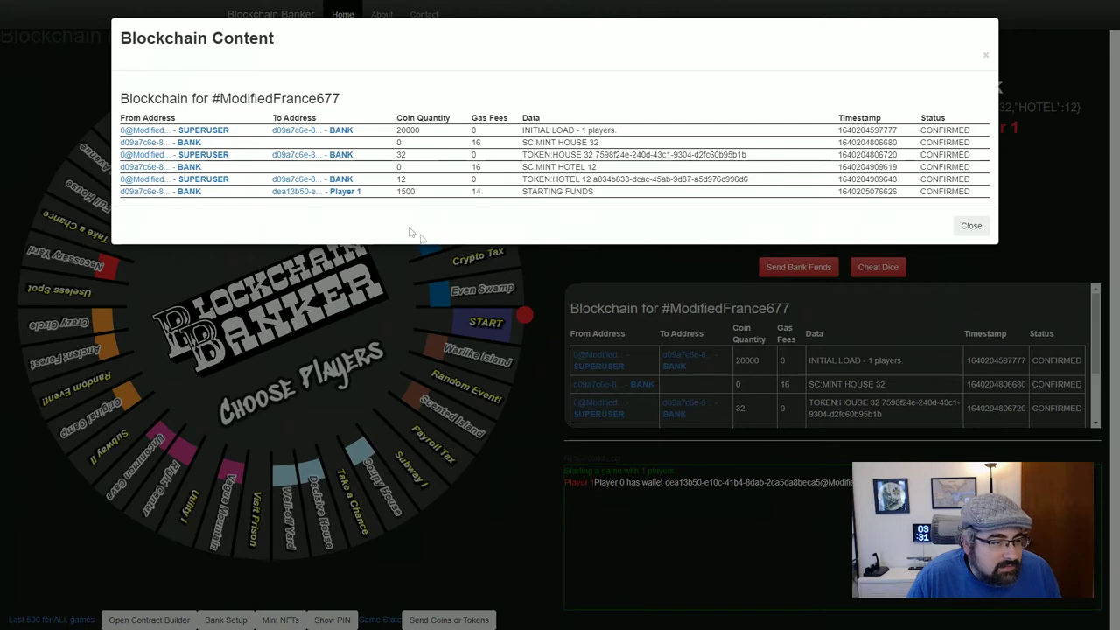
pyautogui.click(347, 191)
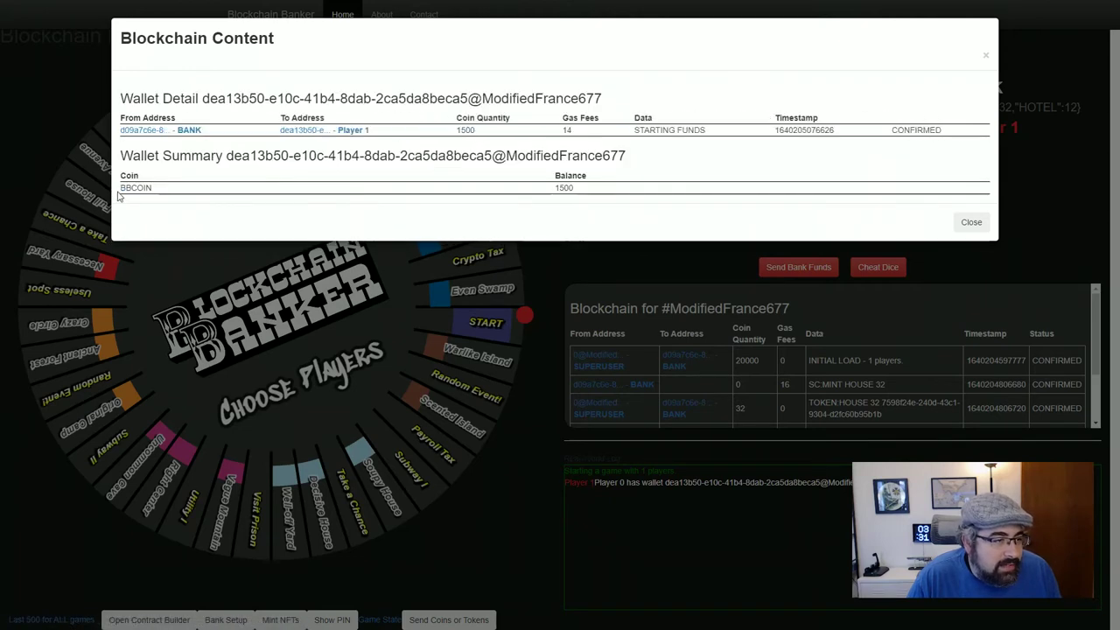
pyautogui.moveTo(551, 187); pyautogui.dragTo(600, 197)
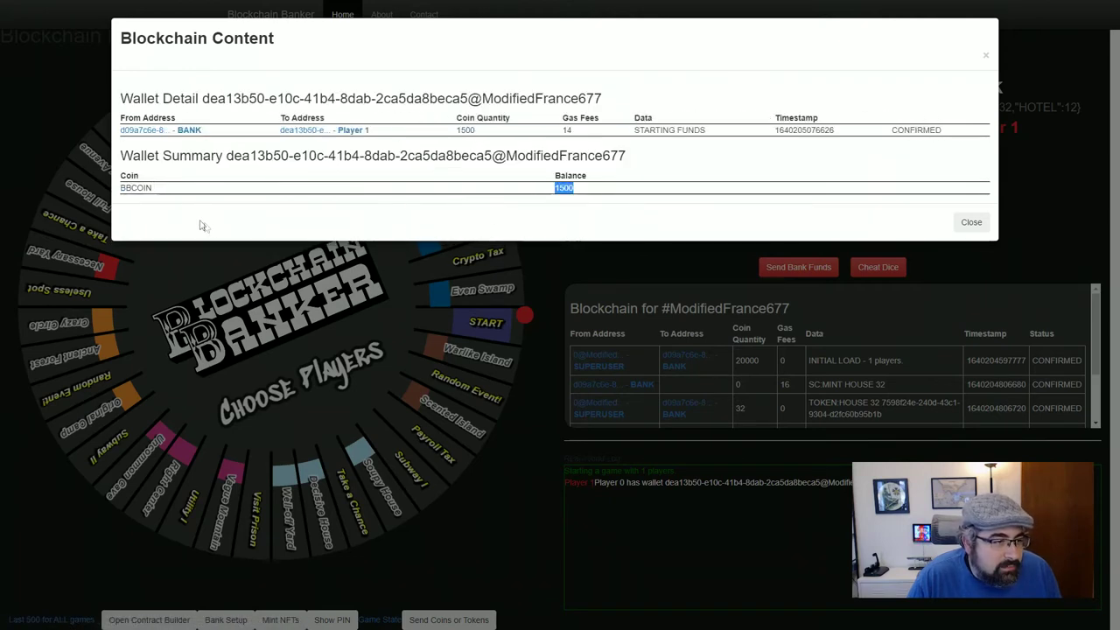
pyautogui.click(547, 187)
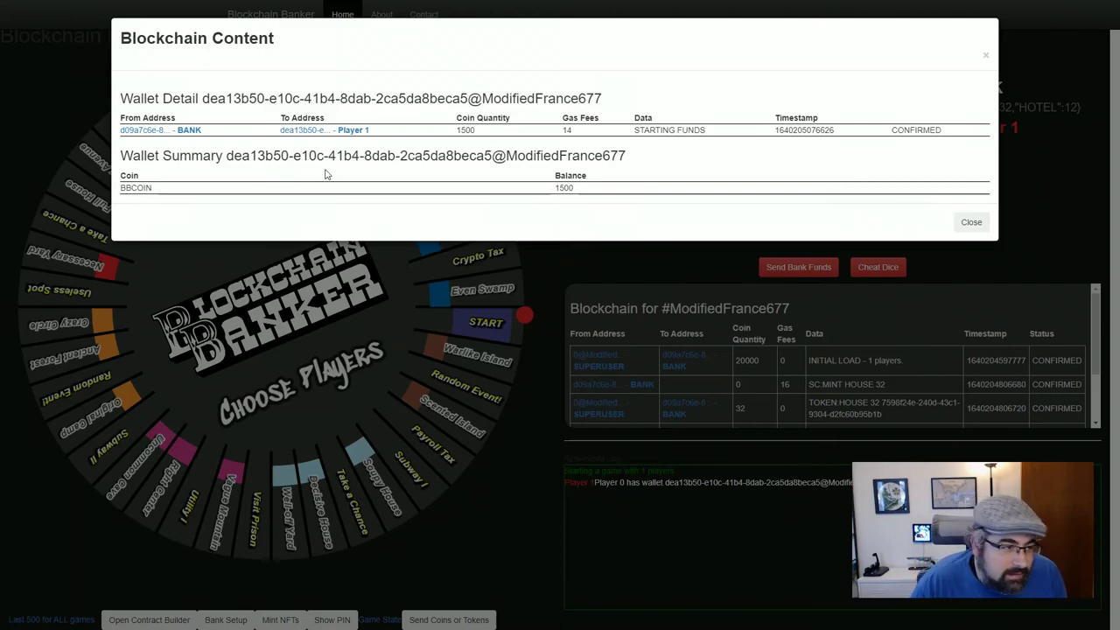
pyautogui.click(971, 222)
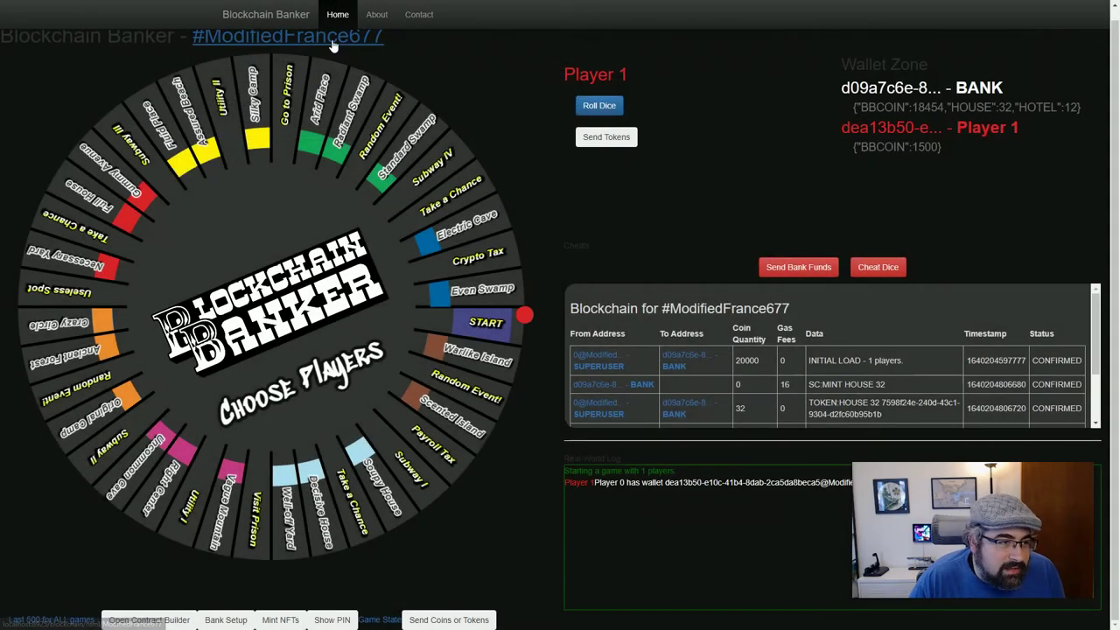
# Open the bank wallet's detail and point out the 20000 initial load and the gas fees
pyautogui.click(545, 231)
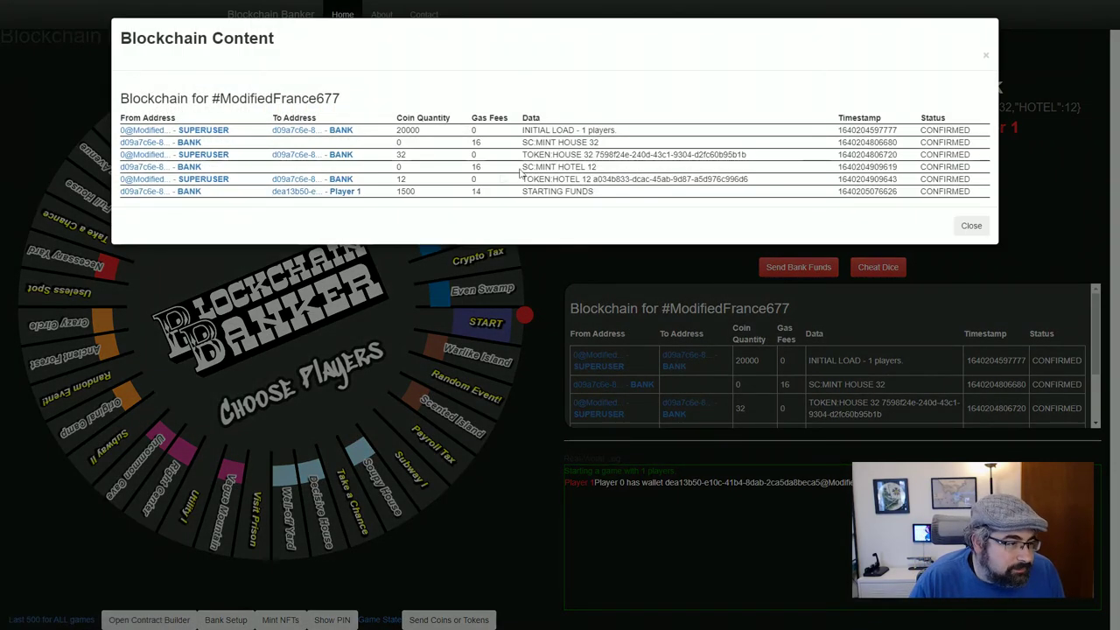
pyautogui.click(153, 191)
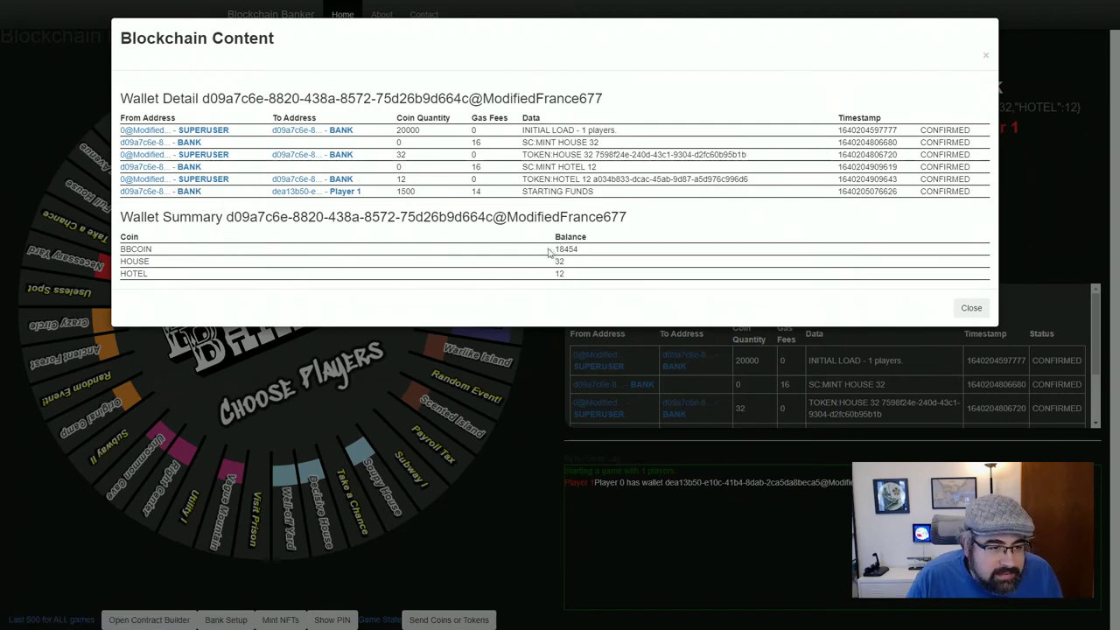
pyautogui.doubleClick(408, 130)
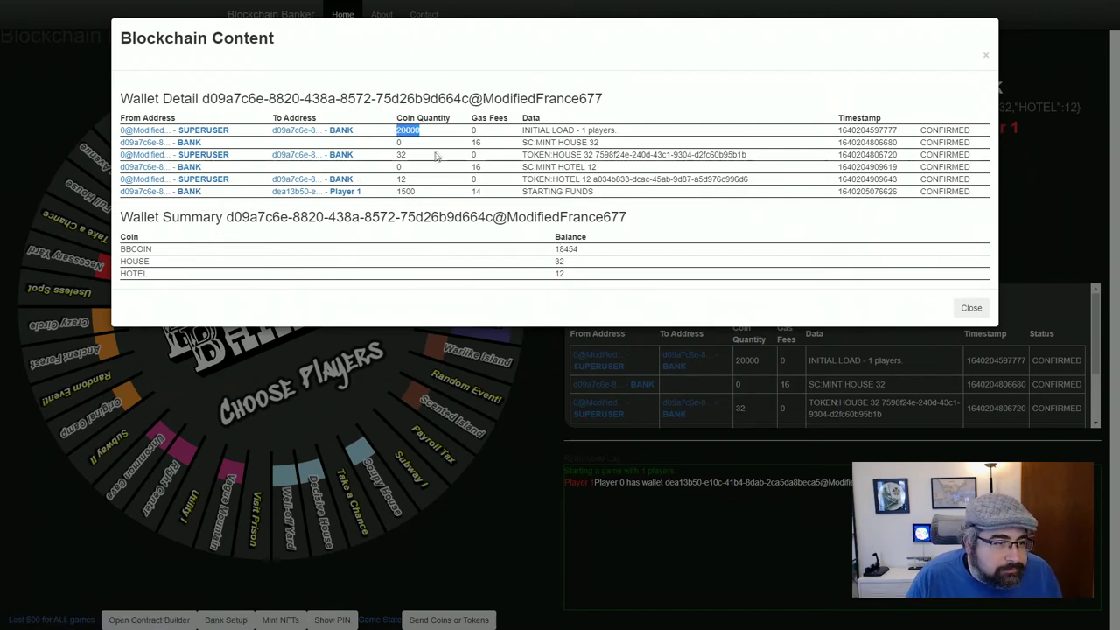
pyautogui.click(473, 140)
pyautogui.click(478, 166)
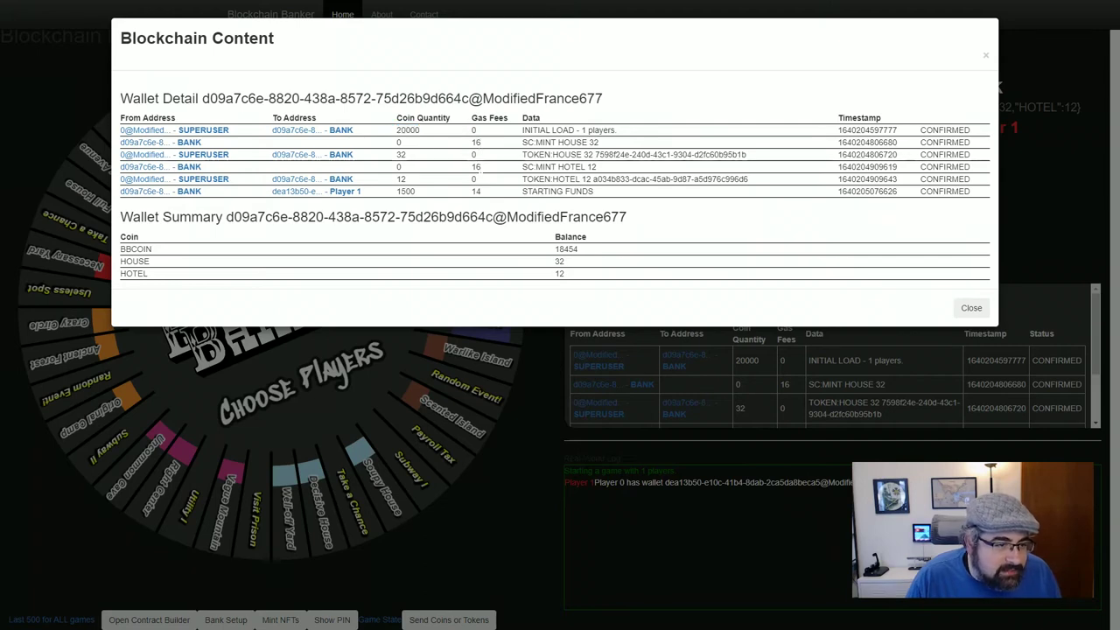
pyautogui.doubleClick(476, 191)
pyautogui.doubleClick(476, 167)
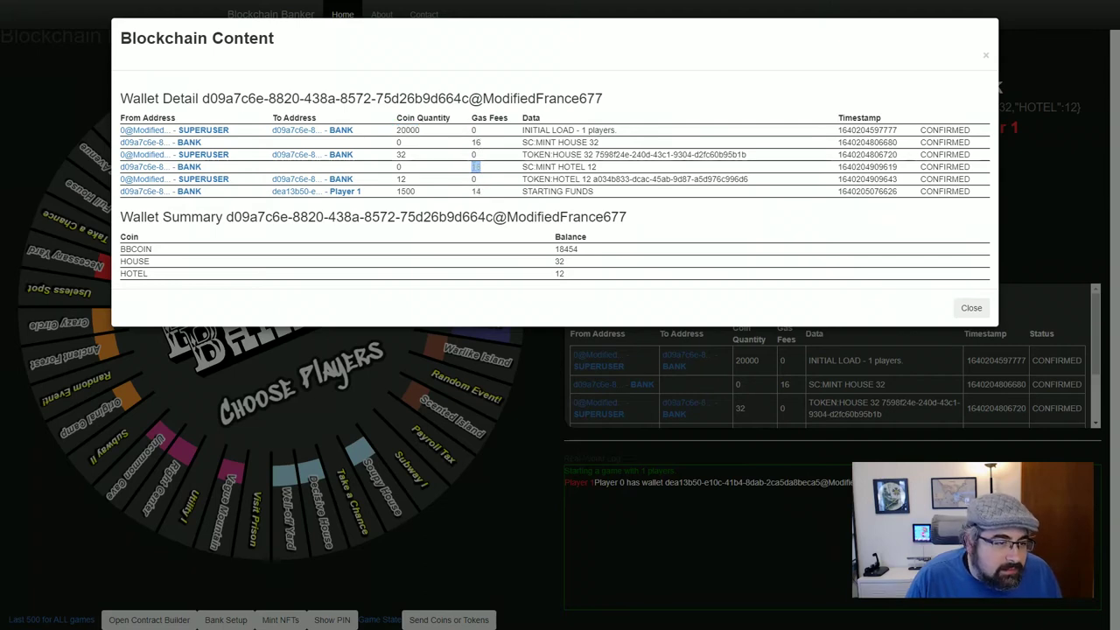
pyautogui.click(588, 249)
# Point out Player 1's 1500 transfer and the 18454 BBCOIN balance, then close the details
pyautogui.doubleClick(405, 191)
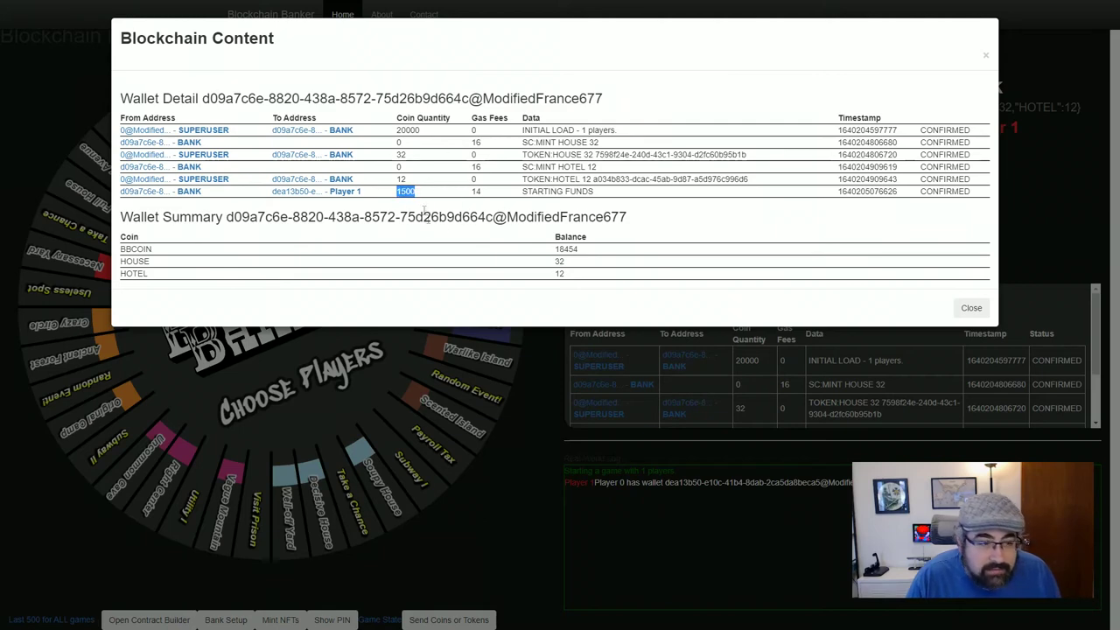
pyautogui.click(588, 258)
pyautogui.moveTo(554, 254); pyautogui.dragTo(598, 254)
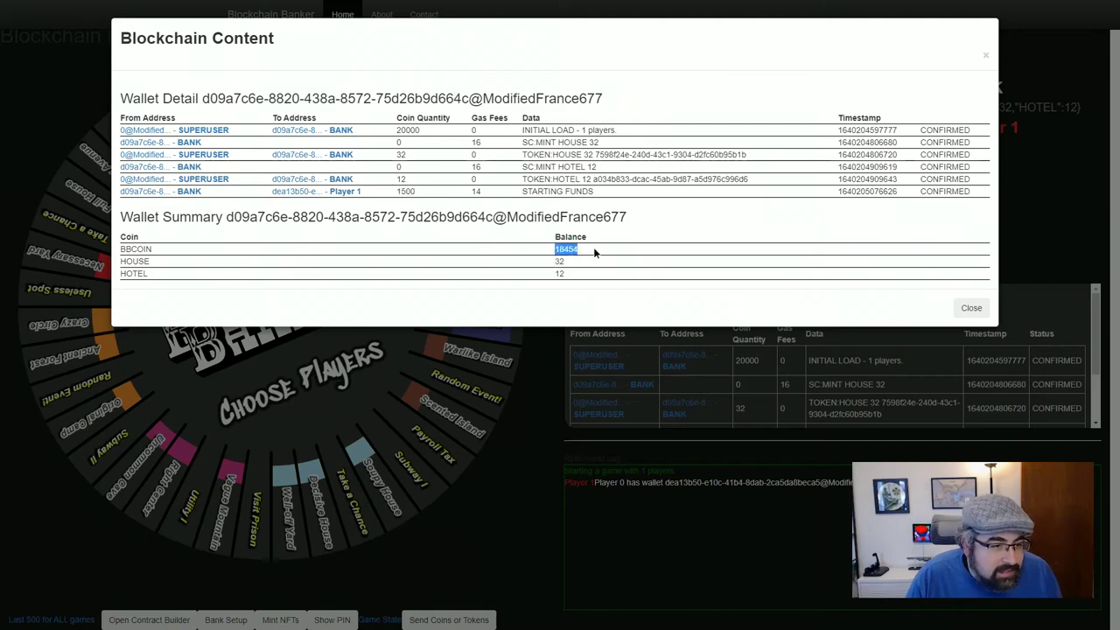
pyautogui.click(595, 254)
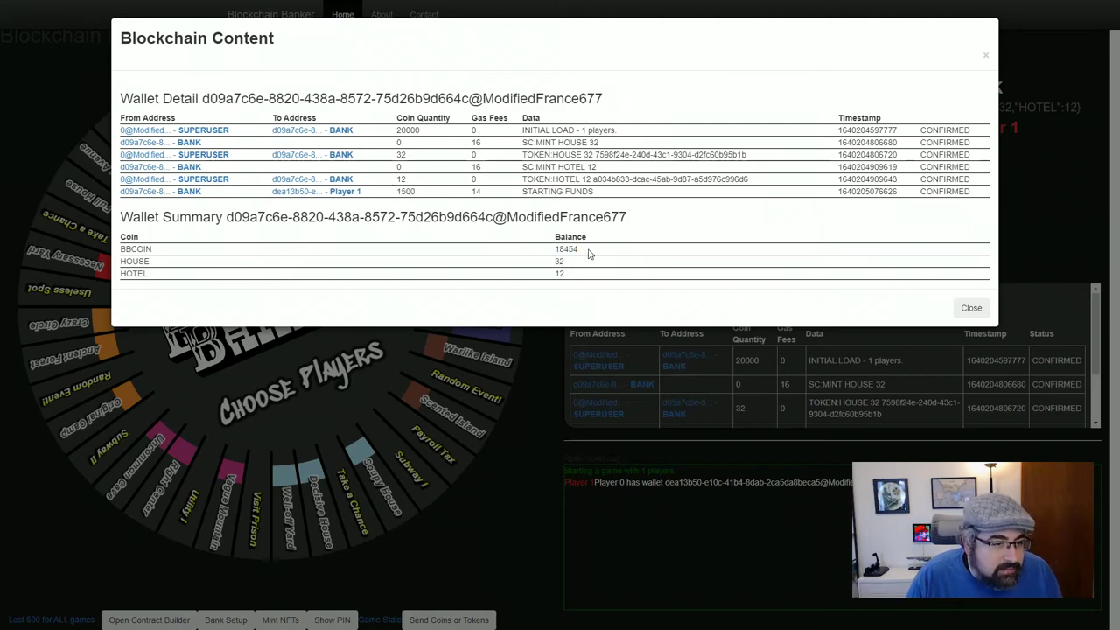
pyautogui.click(971, 309)
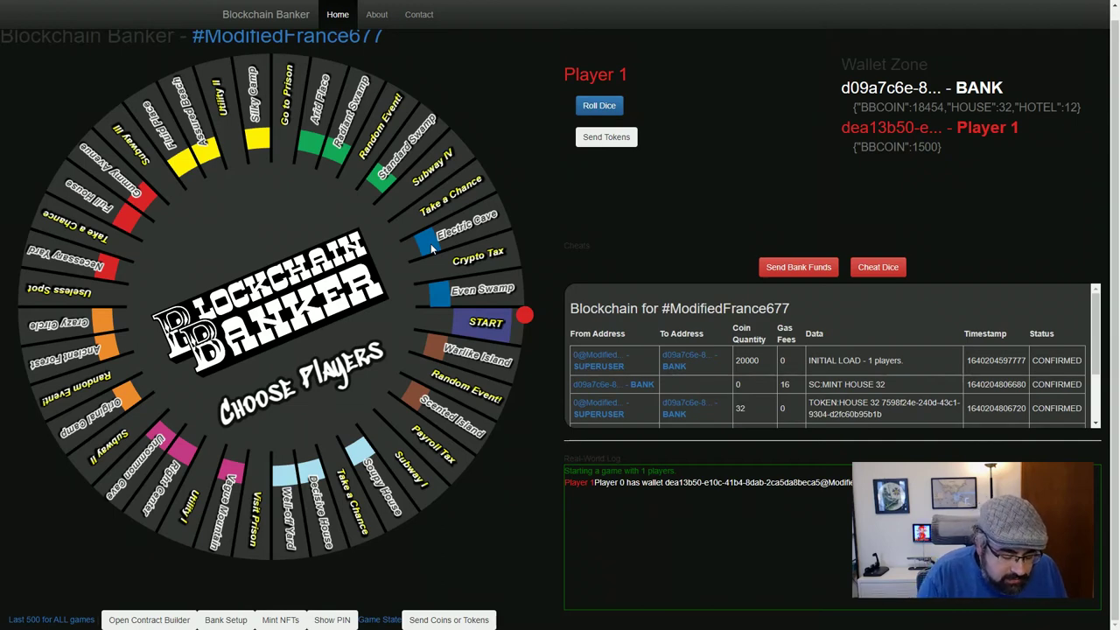
pyautogui.press('F11')
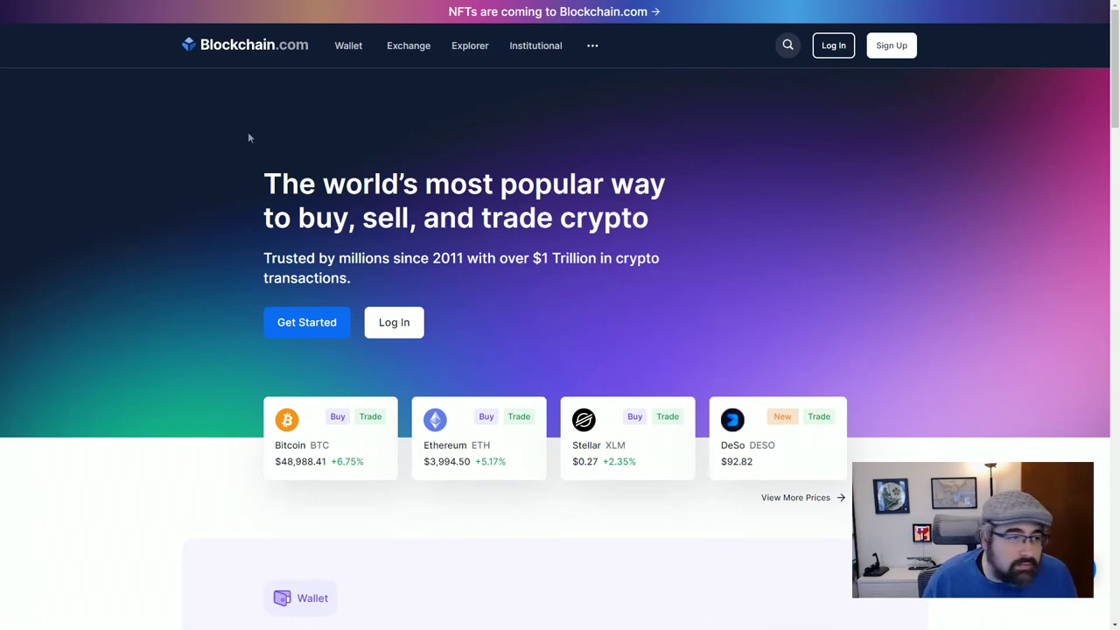
# Open the Bitcoin Explorer overview and go to the full unconfirmed transactions list
pyautogui.click(458, 48)
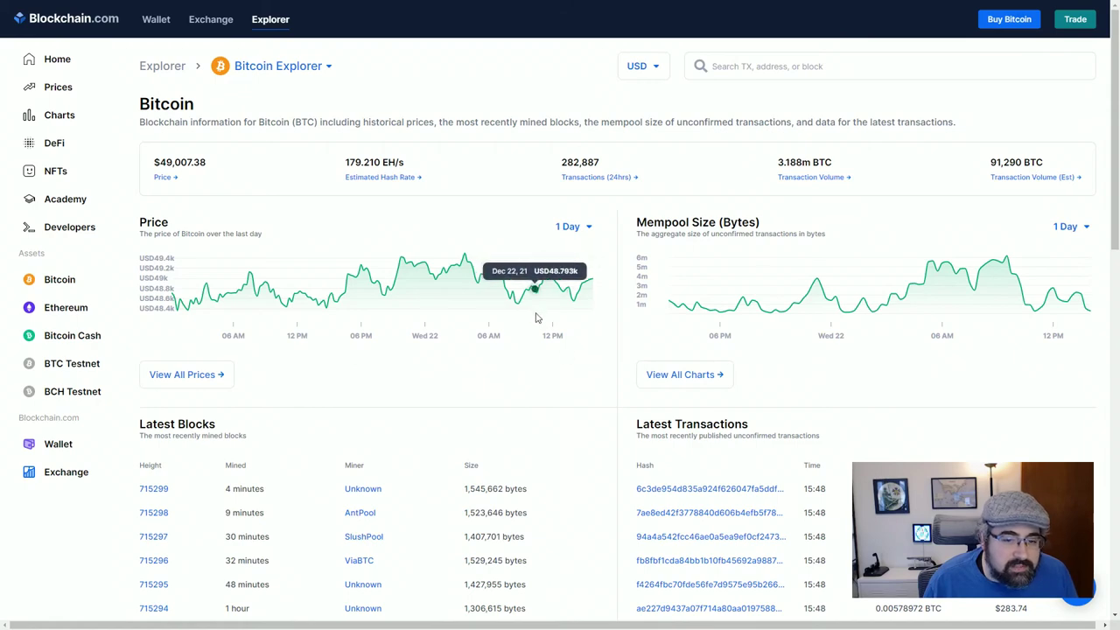
pyautogui.scroll(-1, 564, 326)
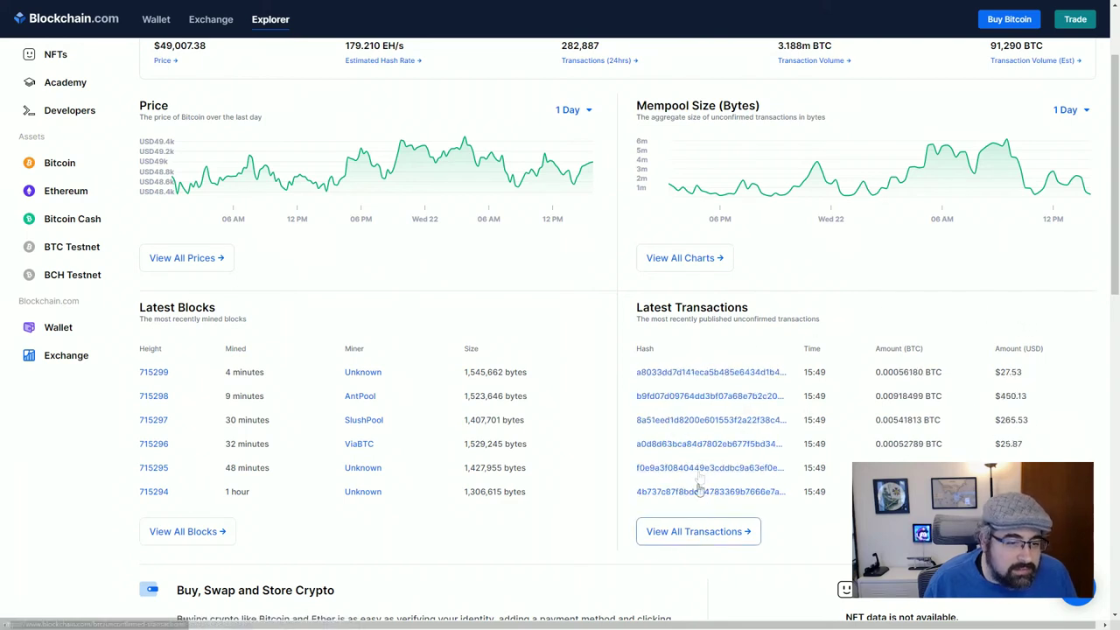
pyautogui.click(693, 533)
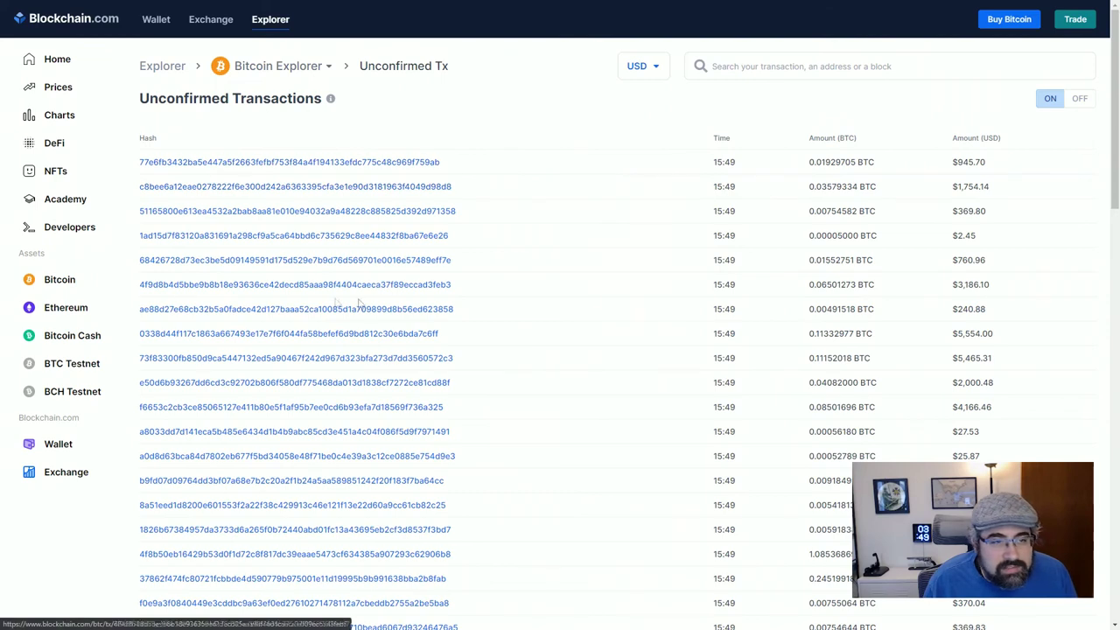
# Open the first unconfirmed transaction, note its 0.00004750 BTC fee and 0.00342262 BTC amount, show USD
pyautogui.click(376, 163)
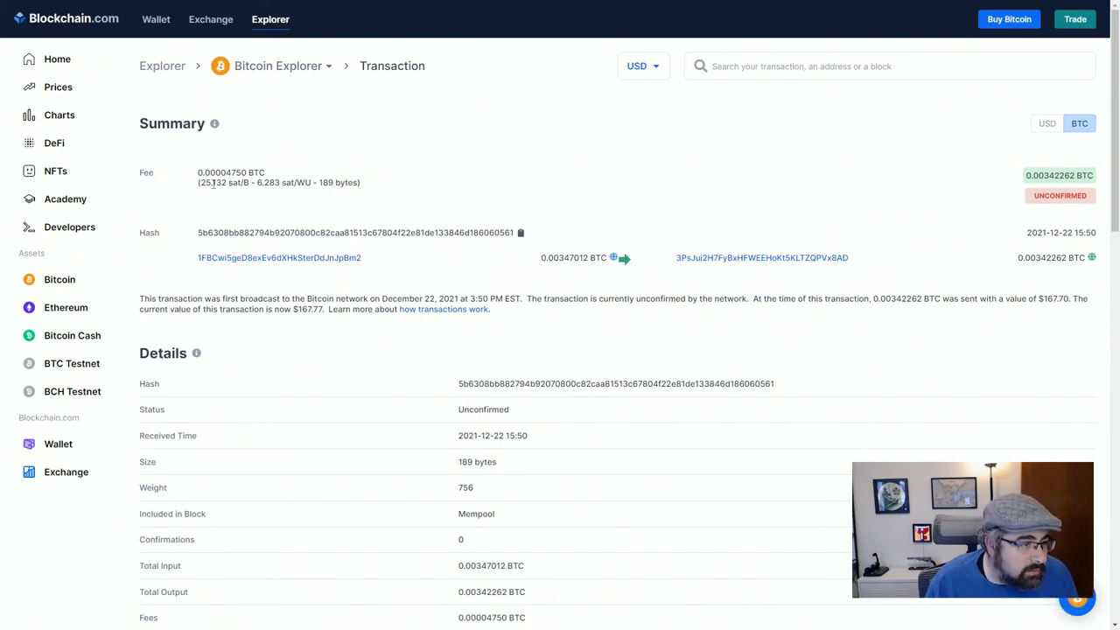
pyautogui.moveTo(198, 177); pyautogui.dragTo(270, 175)
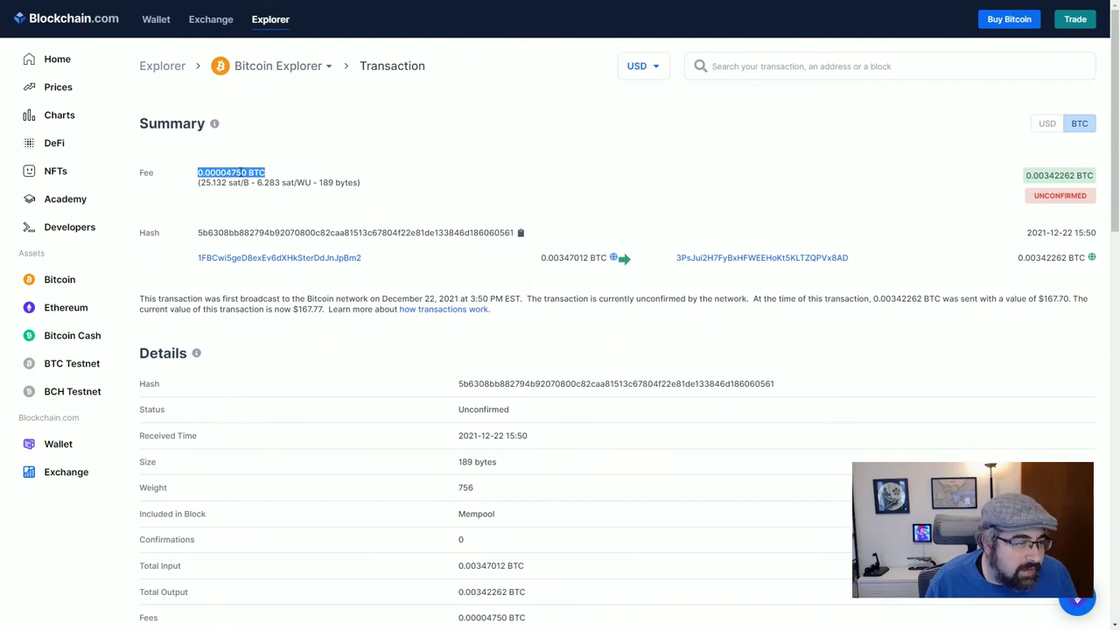
pyautogui.click(261, 169)
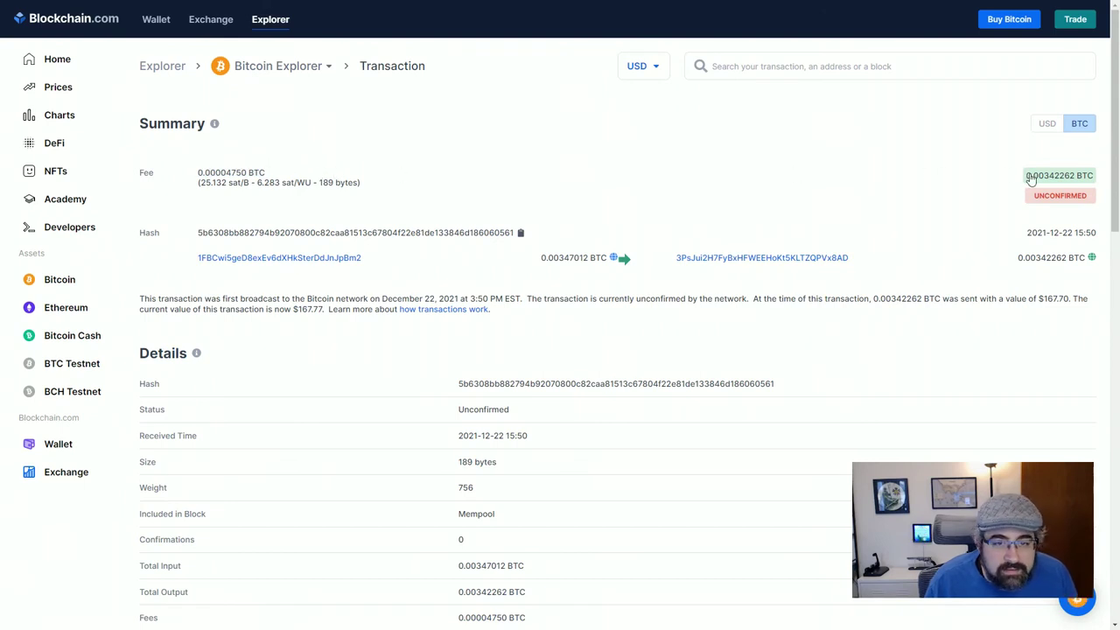
pyautogui.moveTo(1028, 179); pyautogui.dragTo(1081, 184)
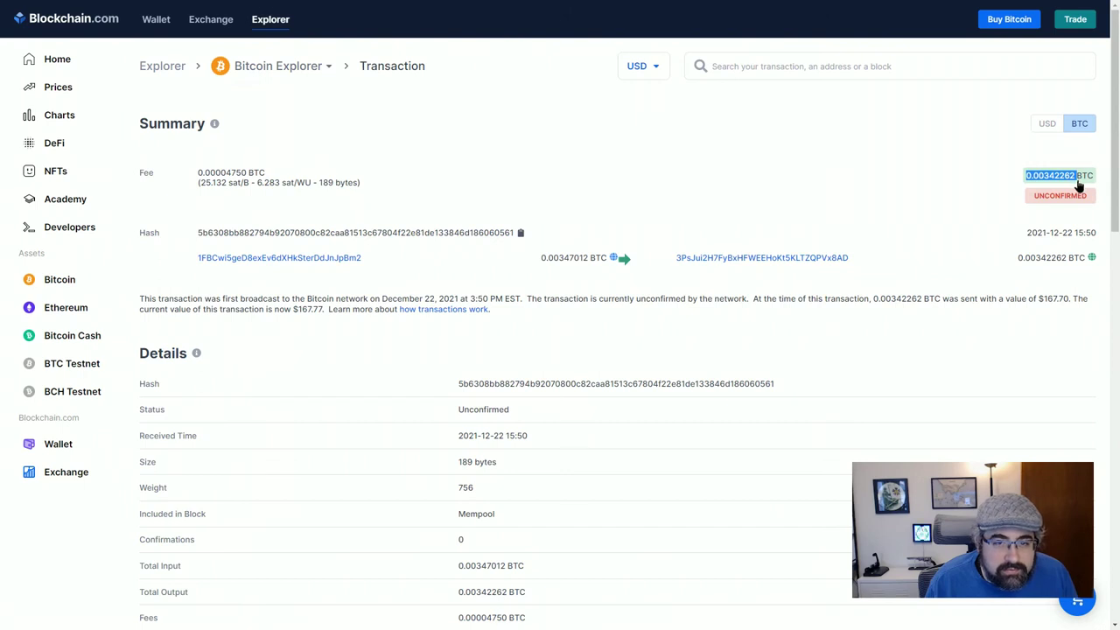
pyautogui.click(1079, 184)
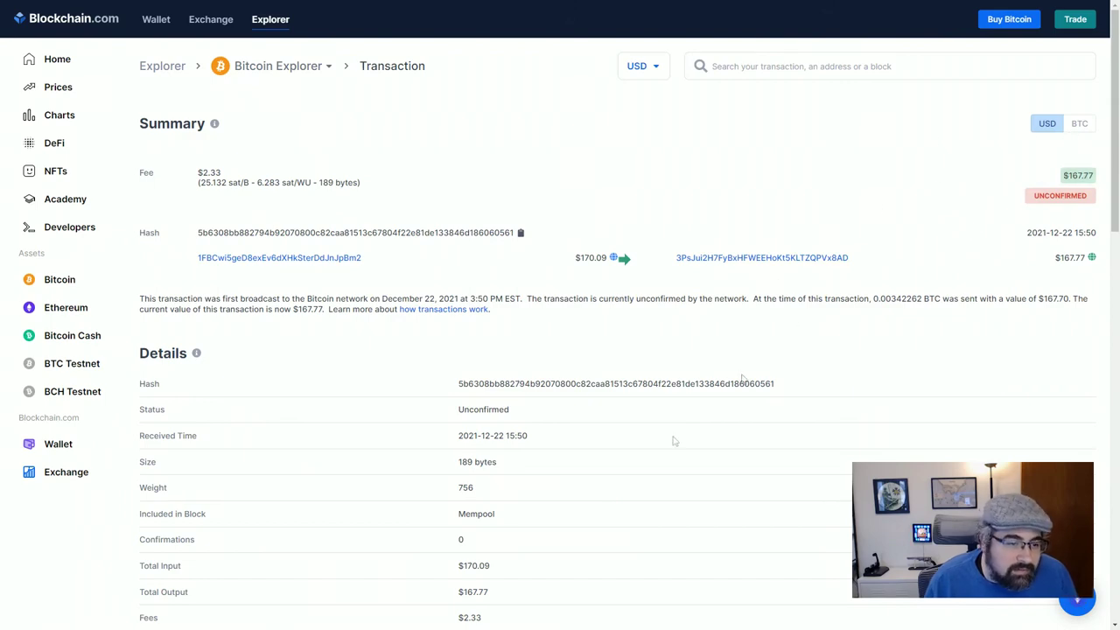
pyautogui.scroll(-2, 676, 501)
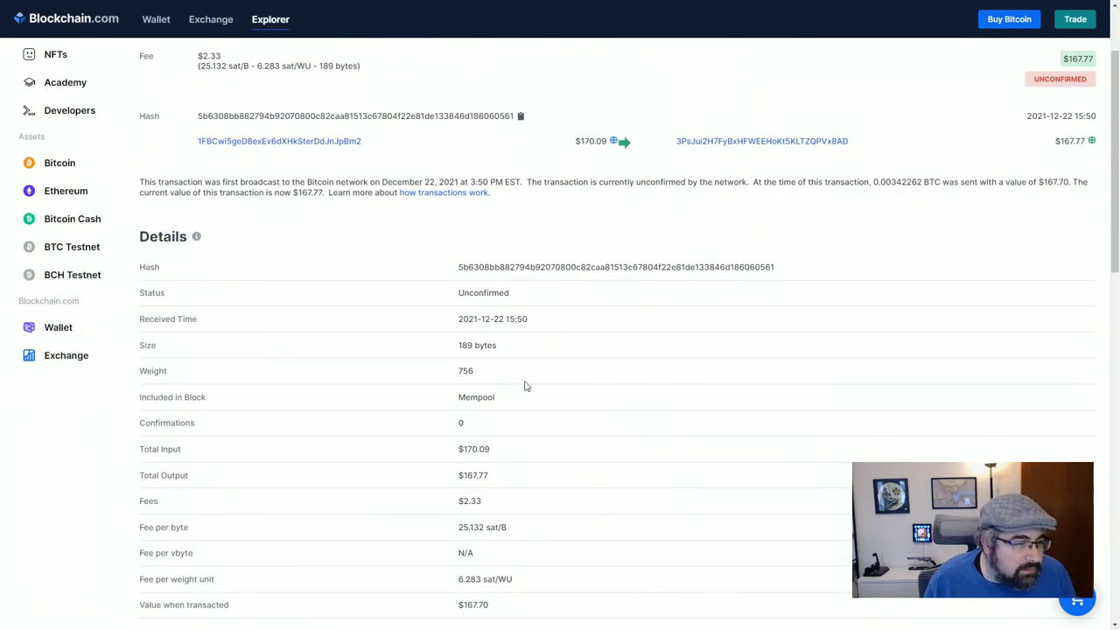
pyautogui.scroll(-1, 580, 407)
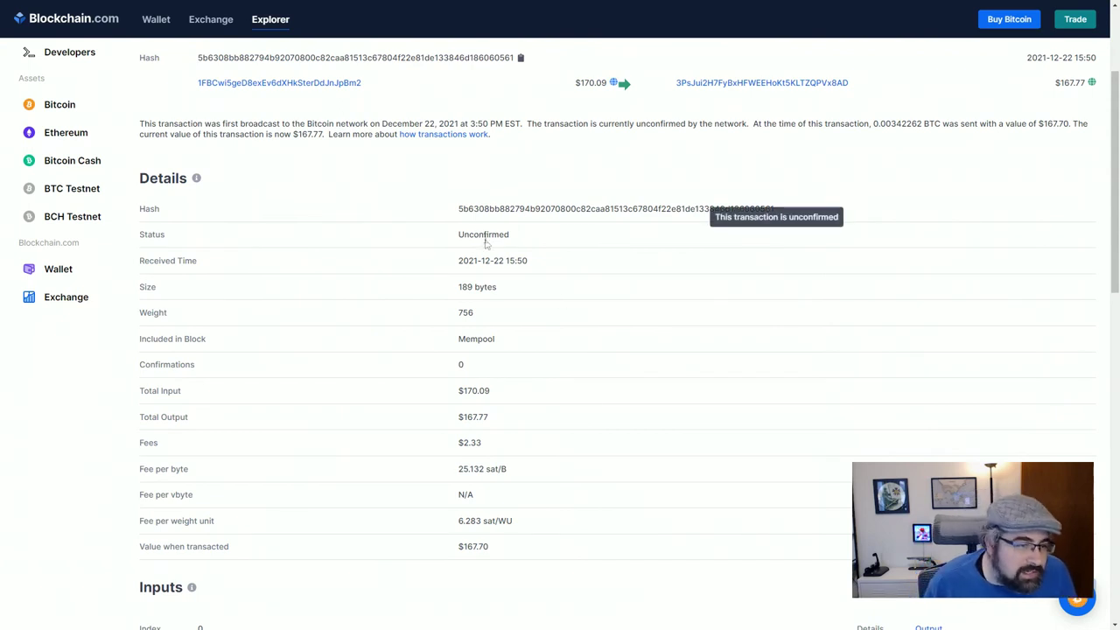
pyautogui.doubleClick(483, 235)
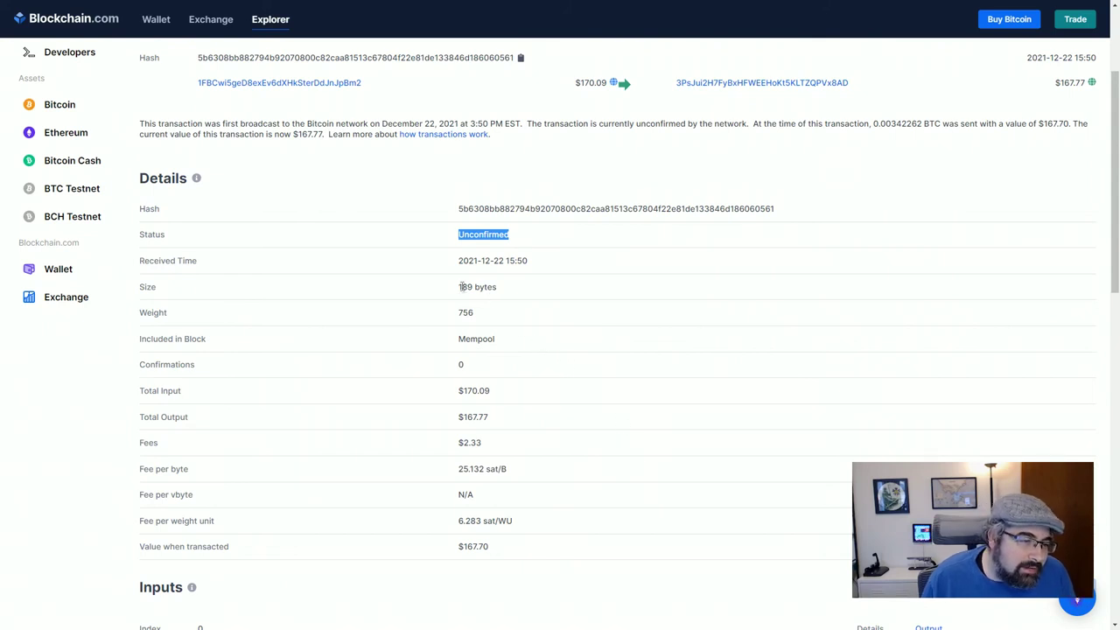
pyautogui.moveTo(458, 287); pyautogui.dragTo(471, 287)
pyautogui.click(497, 294)
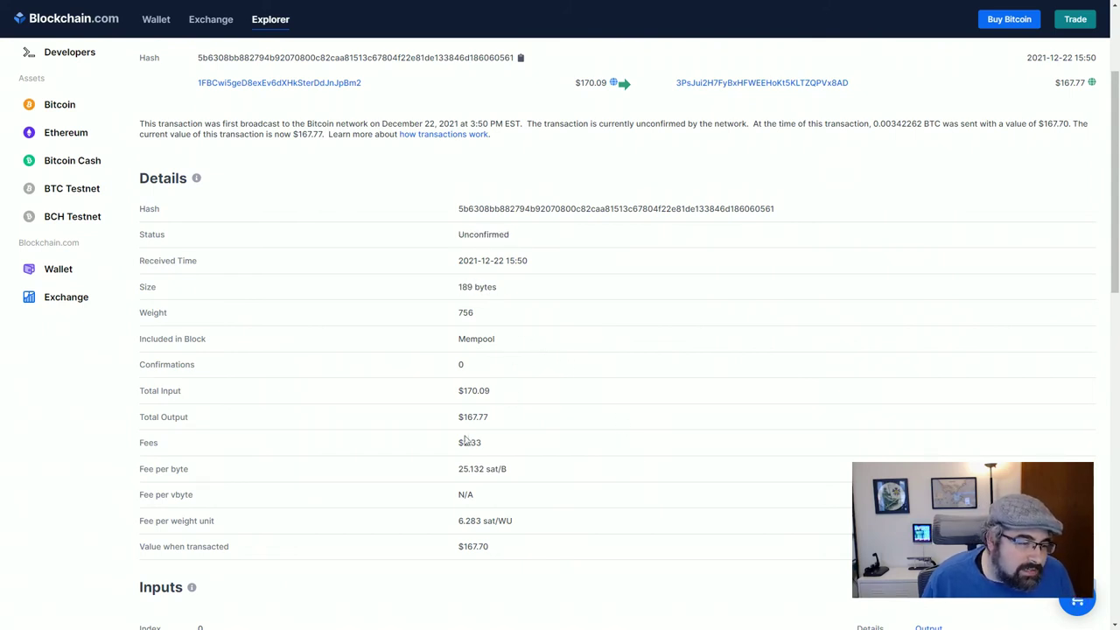
pyautogui.moveTo(458, 470); pyautogui.dragTo(503, 483)
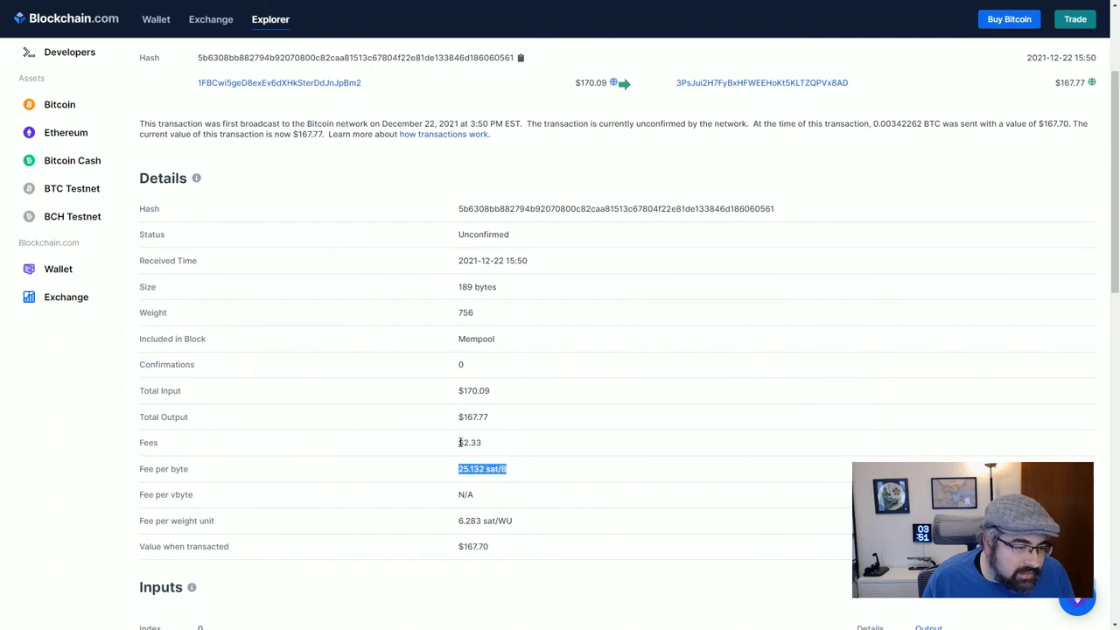
pyautogui.moveTo(459, 443); pyautogui.dragTo(487, 444)
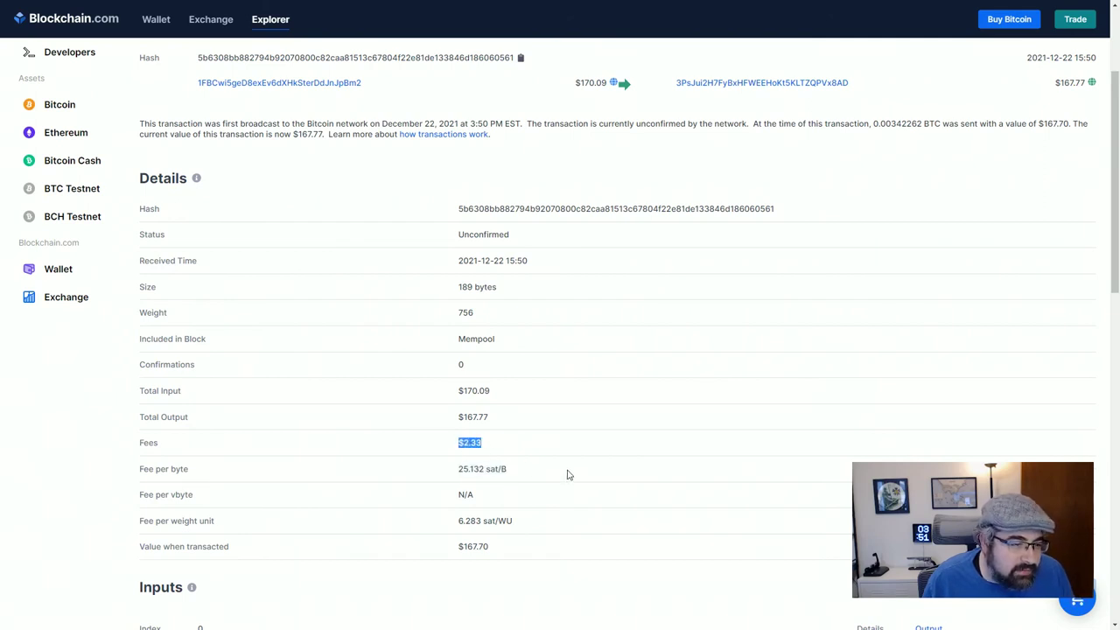
pyautogui.moveTo(455, 395); pyautogui.dragTo(499, 393)
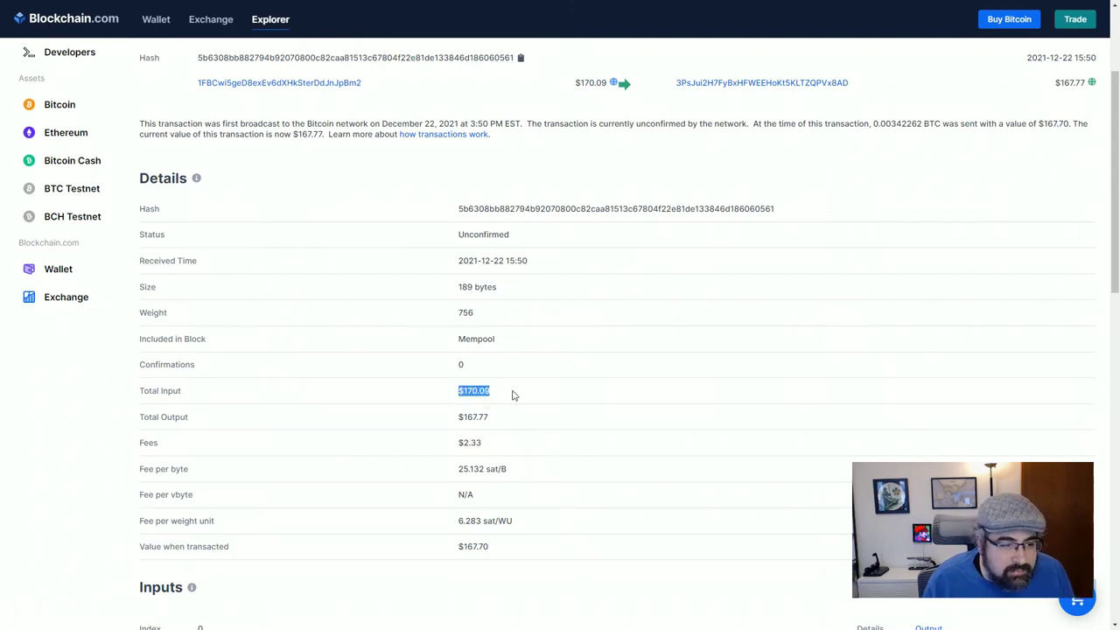
pyautogui.click(458, 419)
pyautogui.moveTo(458, 419); pyautogui.dragTo(489, 418)
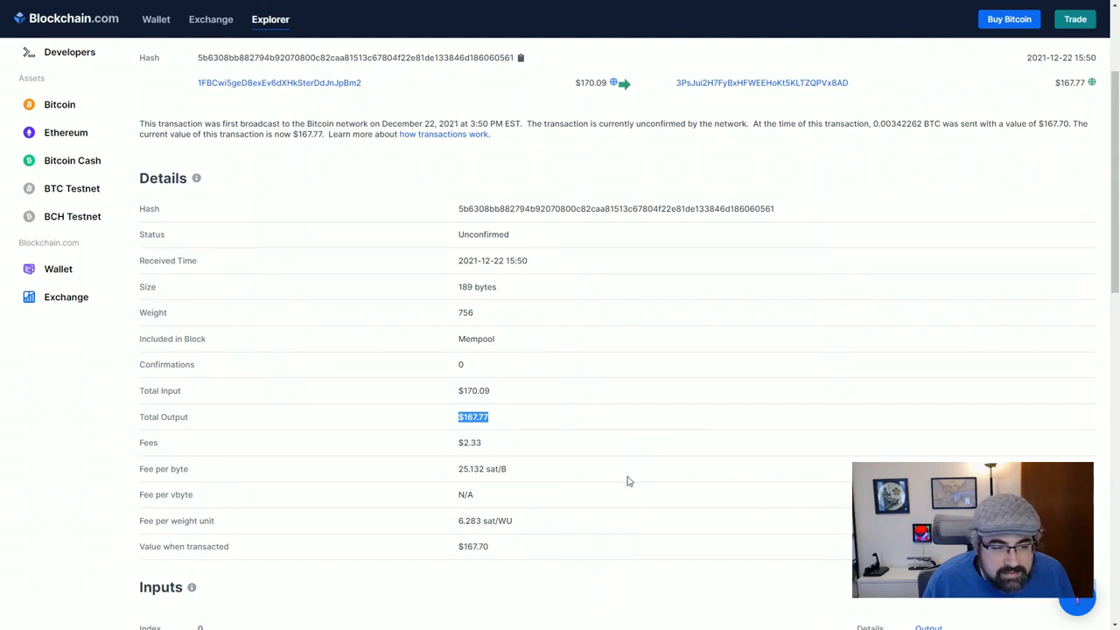
pyautogui.click(474, 438)
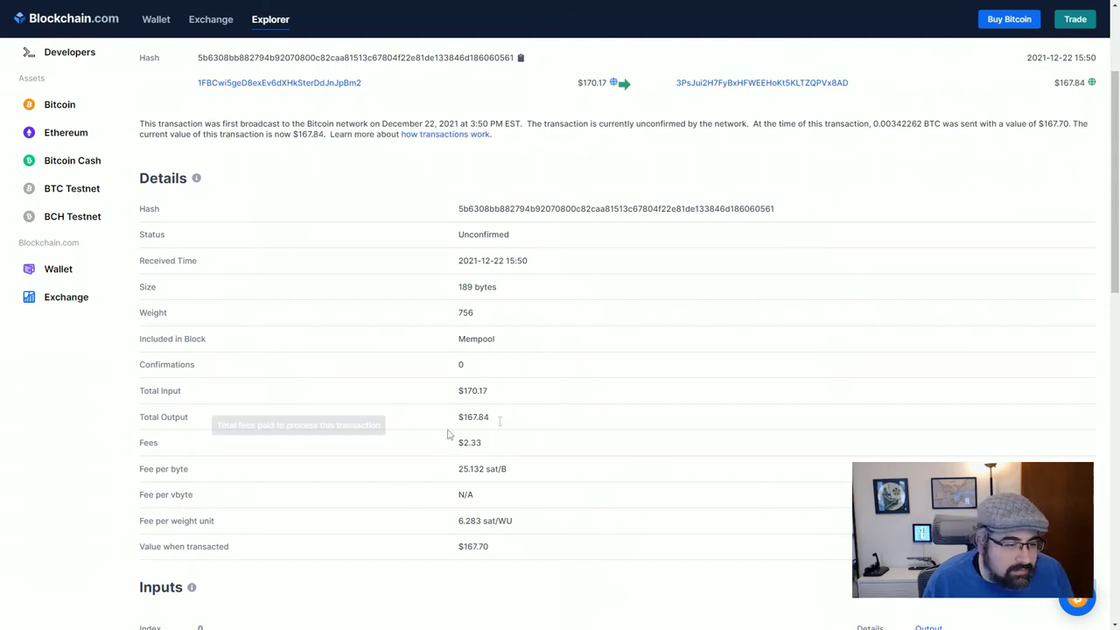
pyautogui.scroll(-3, 566, 468)
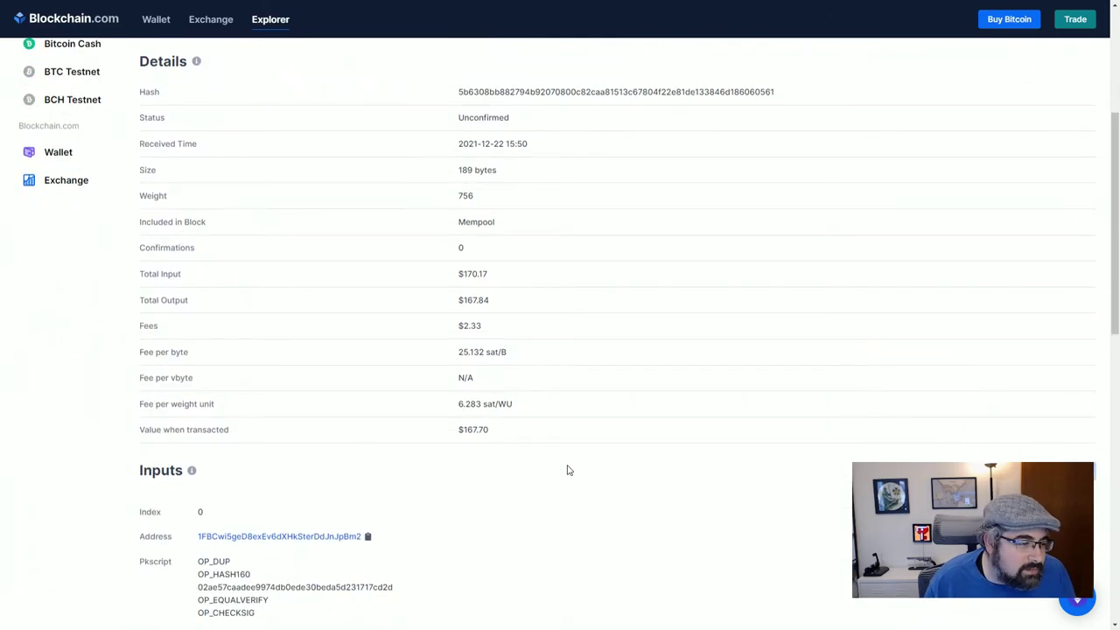
# Review the transaction's inputs and outputs, then return to the Blockchain Banker game tab
pyautogui.scroll(-3, 541, 368)
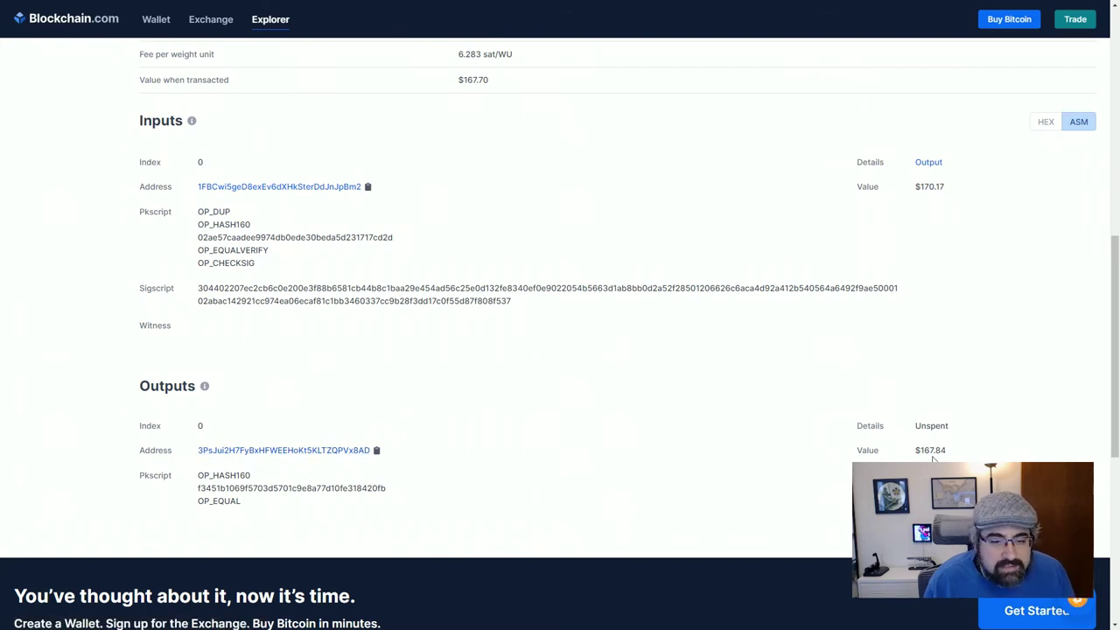
pyautogui.scroll(2, 617, 436)
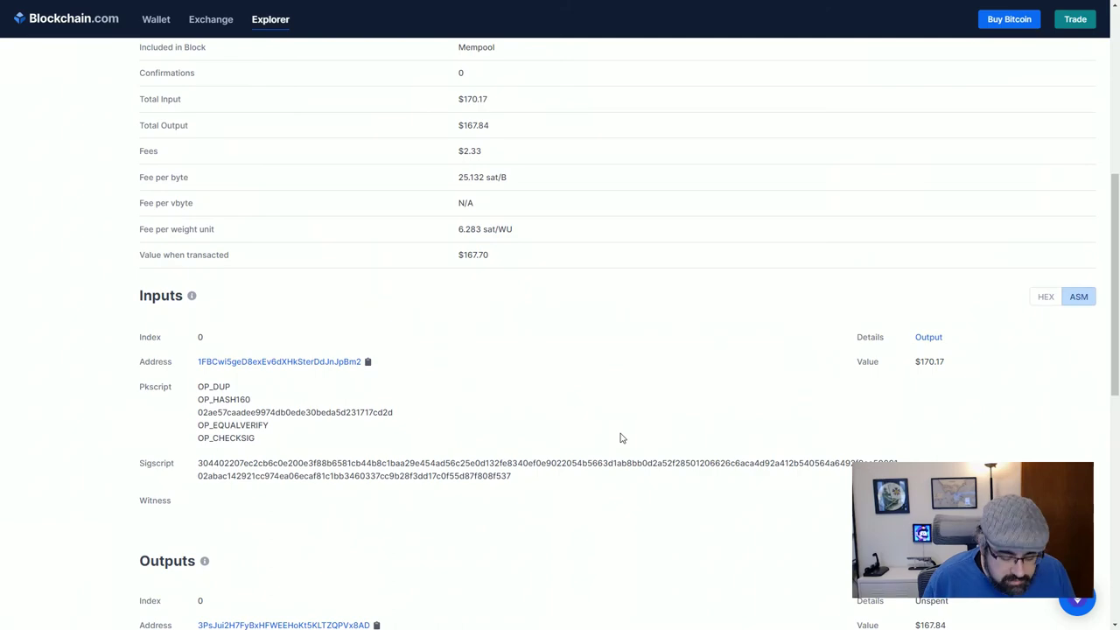
pyautogui.press('F11')
pyautogui.click(53, 10)
# Open the Blockchain Content ledger for game #ModifiedFrance677 showing its seven transactions
pyautogui.click(344, 88)
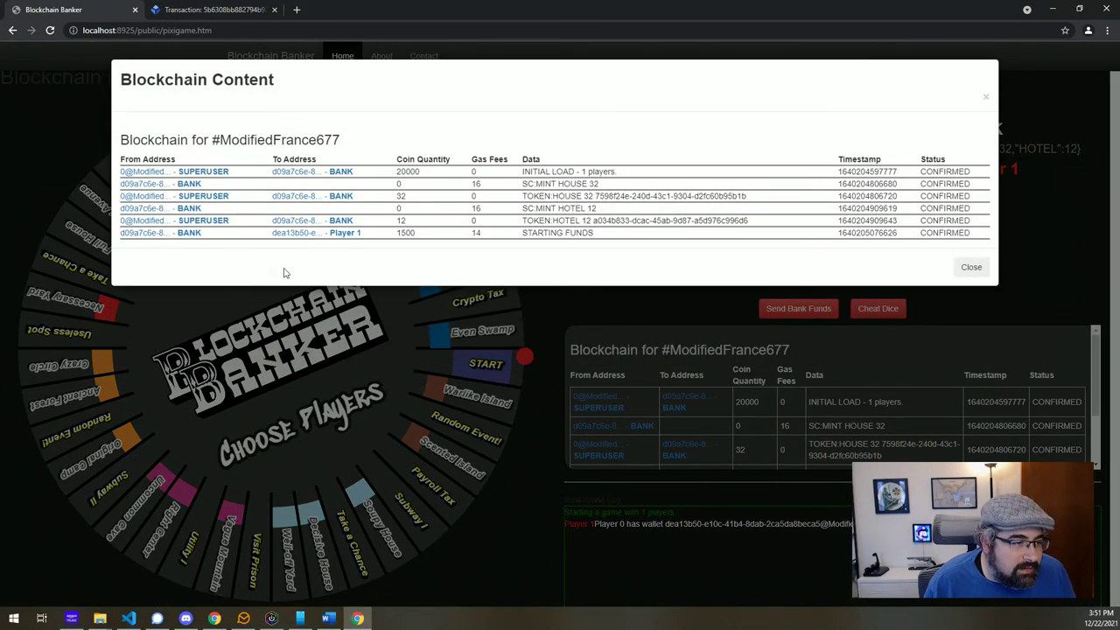